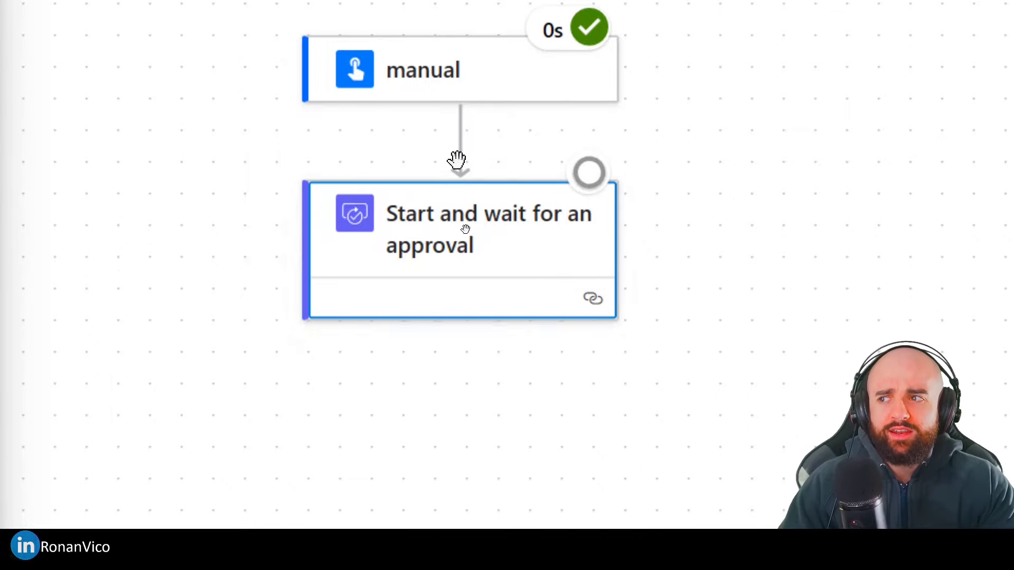
- View the run properties of the "Start and wait for an approval" action and the approval request e-mail it sent
click(475, 249)
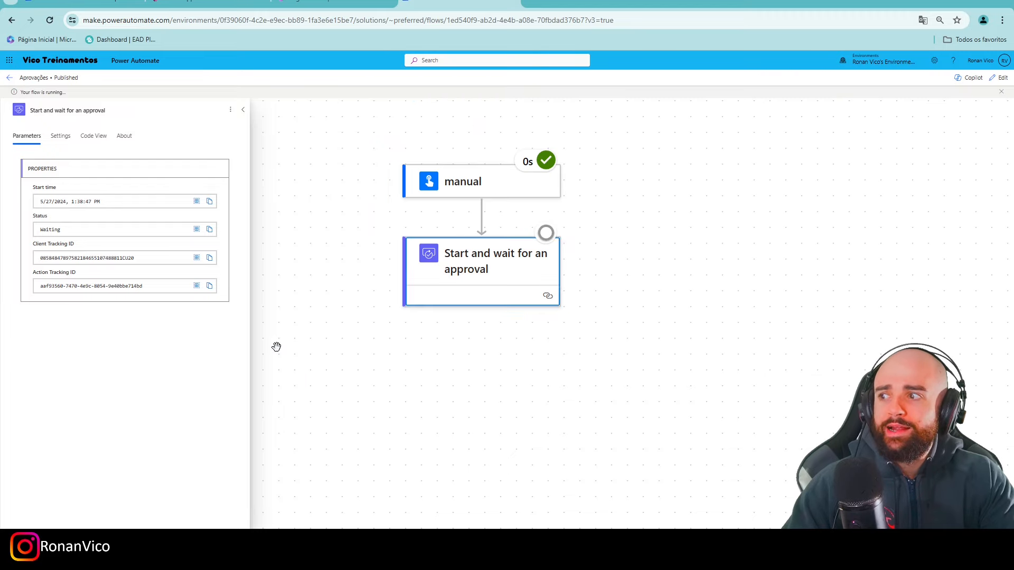
click(277, 347)
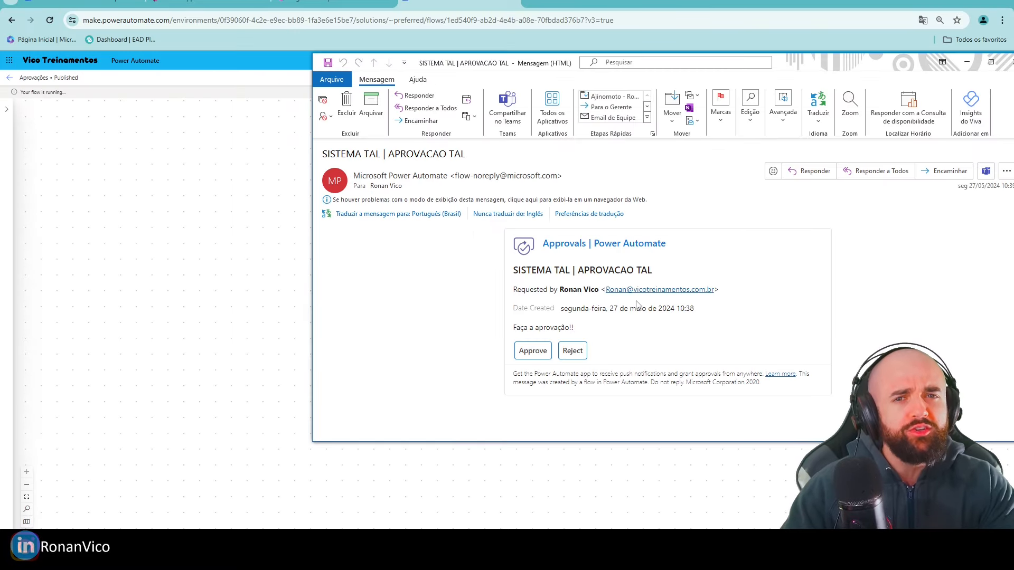
click(257, 293)
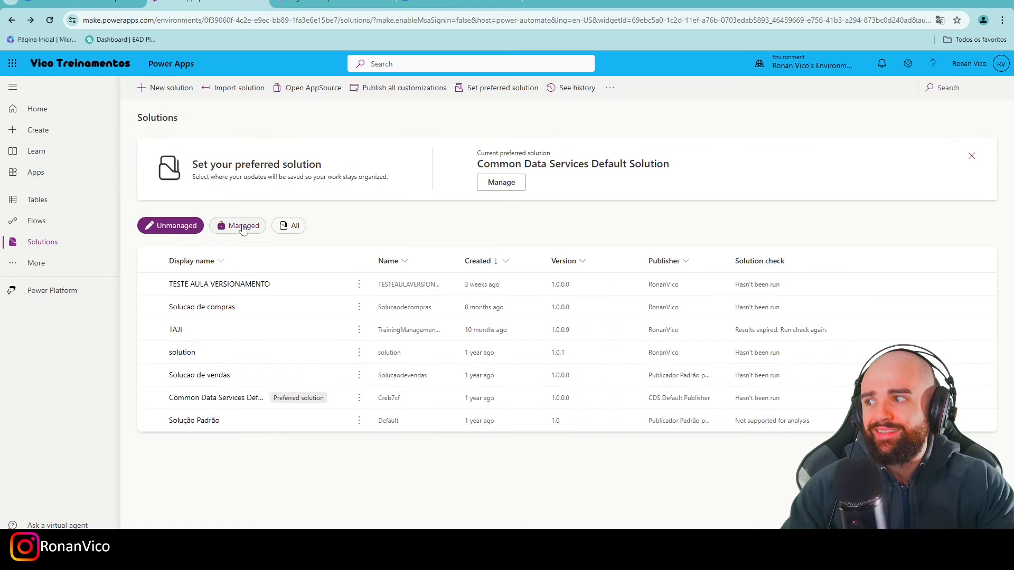
- Show all solutions, managed ones included, and filter the solutions list by "Ap"
click(946, 86)
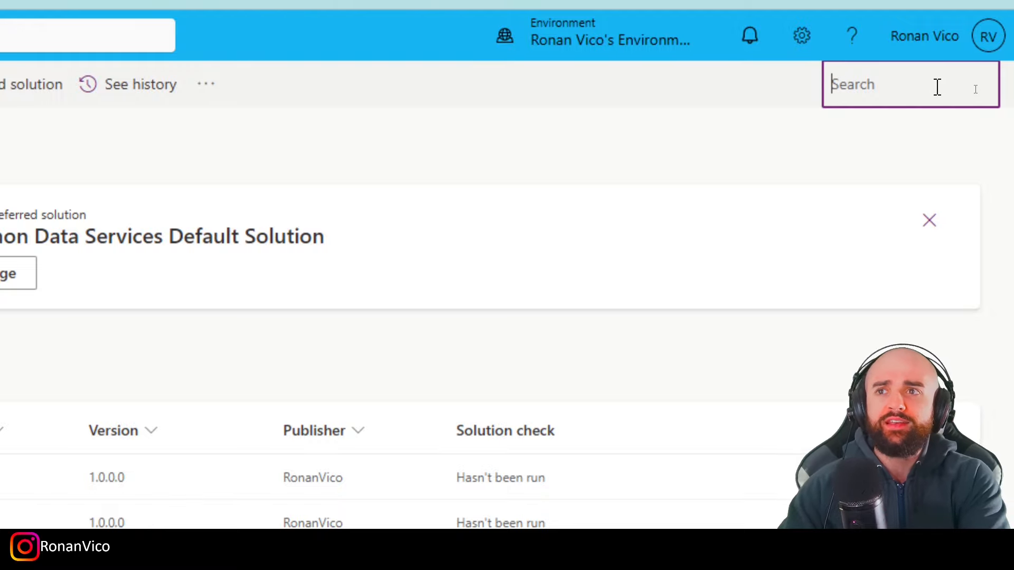
text(Appro)
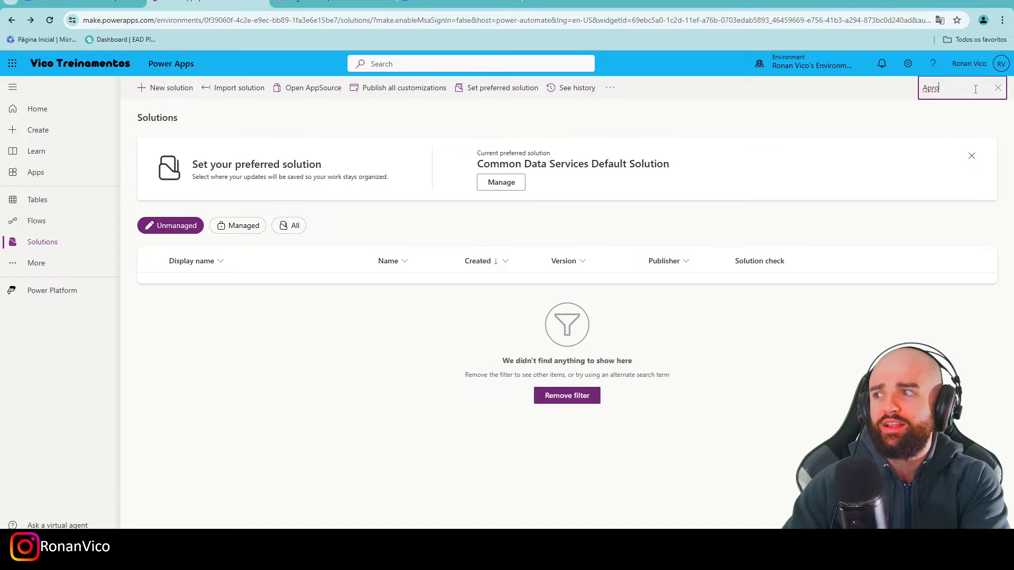
key(BackSpace)
key(BackSpace)
key(BackSpace)
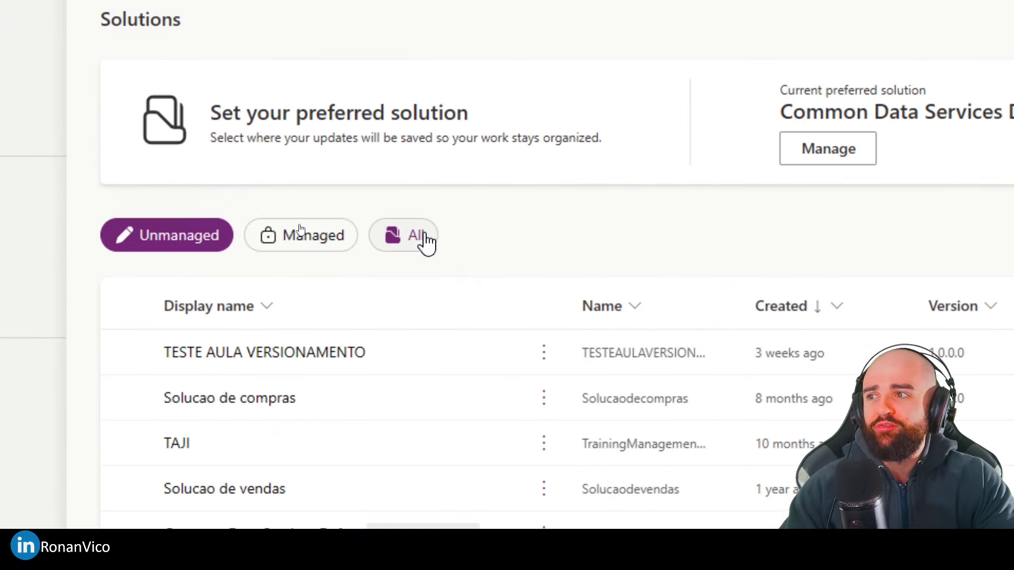
click(422, 238)
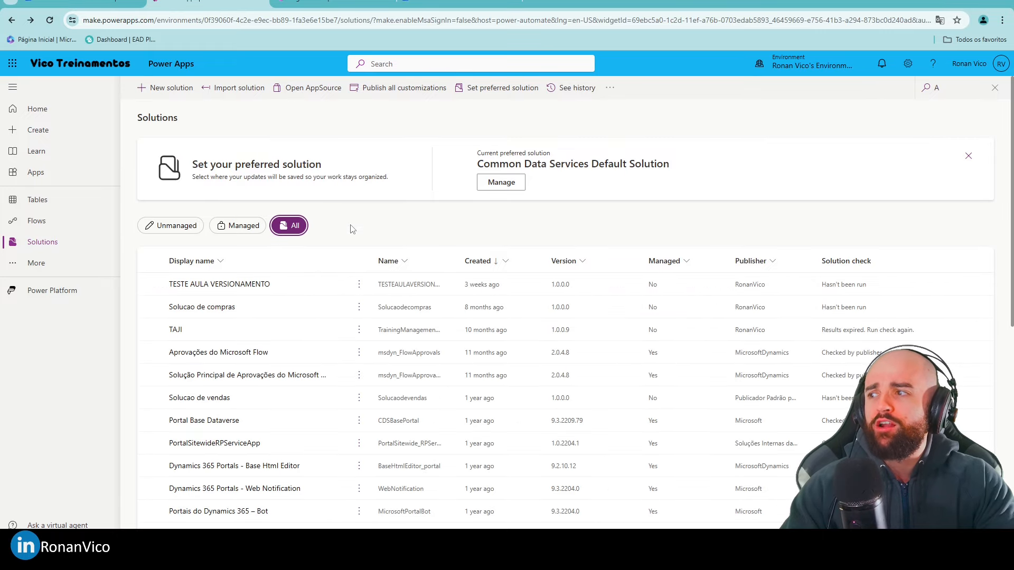
click(955, 87)
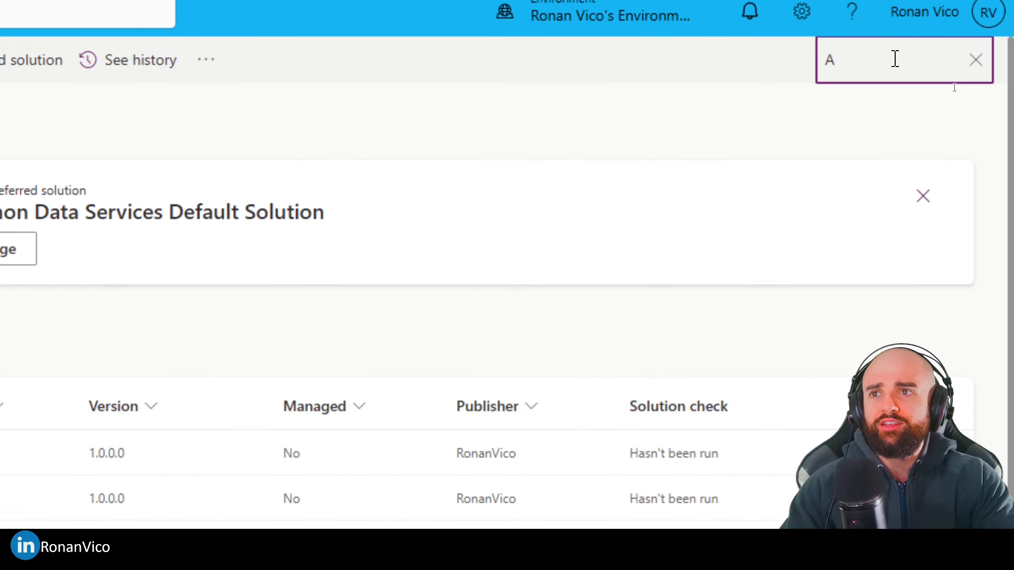
text(p)
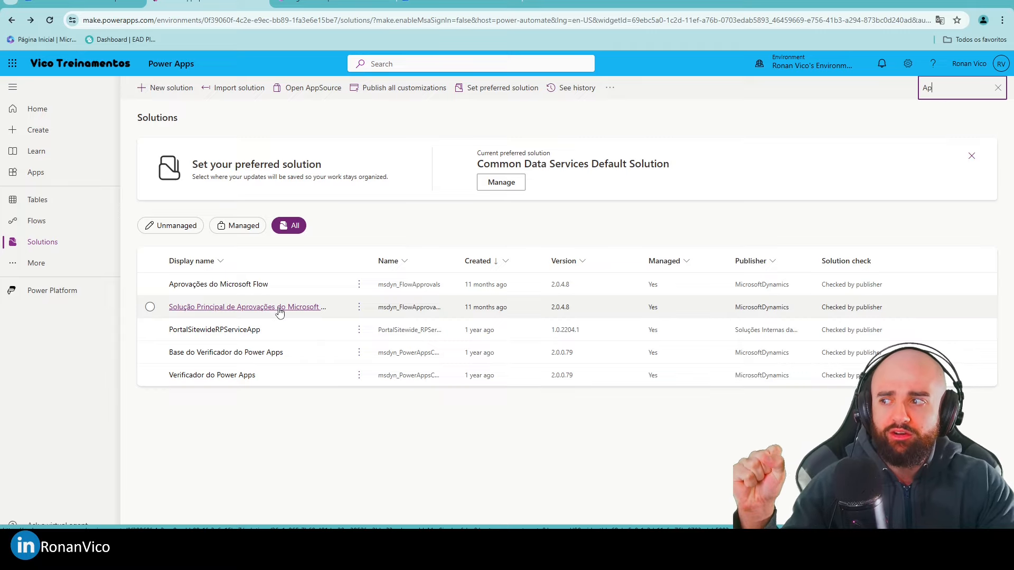
- Open the solution "Solução Principal de Aprovações do Microsoft Flow" and display its Aprovação table with the columns and data
click(279, 311)
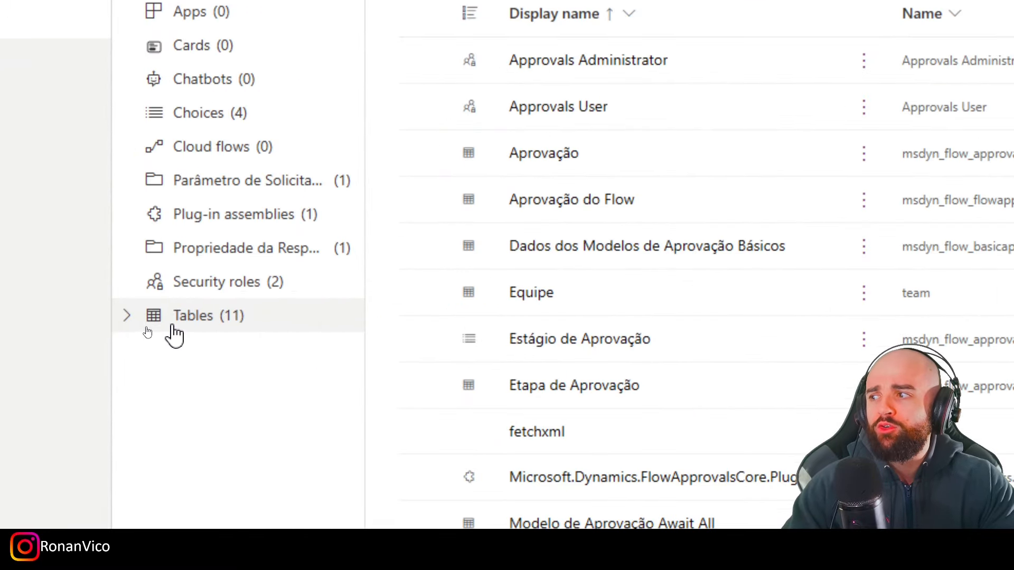
click(162, 482)
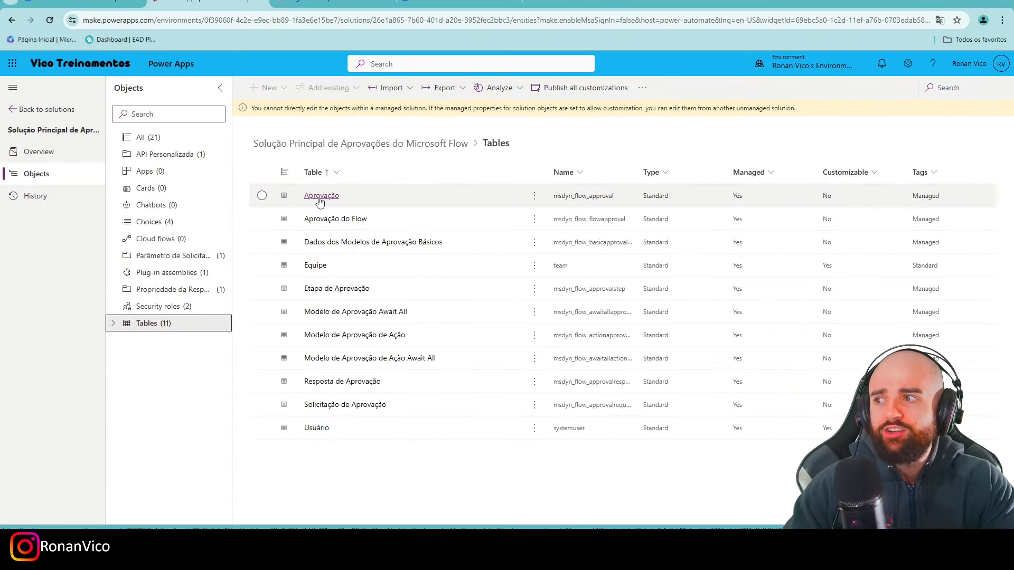
click(320, 196)
scroll(340, 329, down, 1)
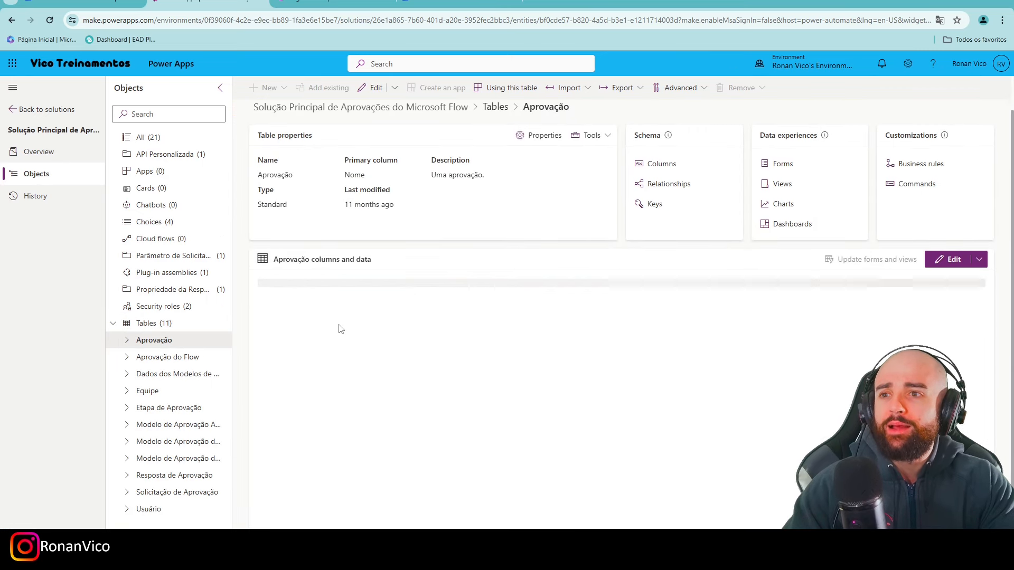
scroll(866, 295, up, 1)
scroll(387, 369, down, 1)
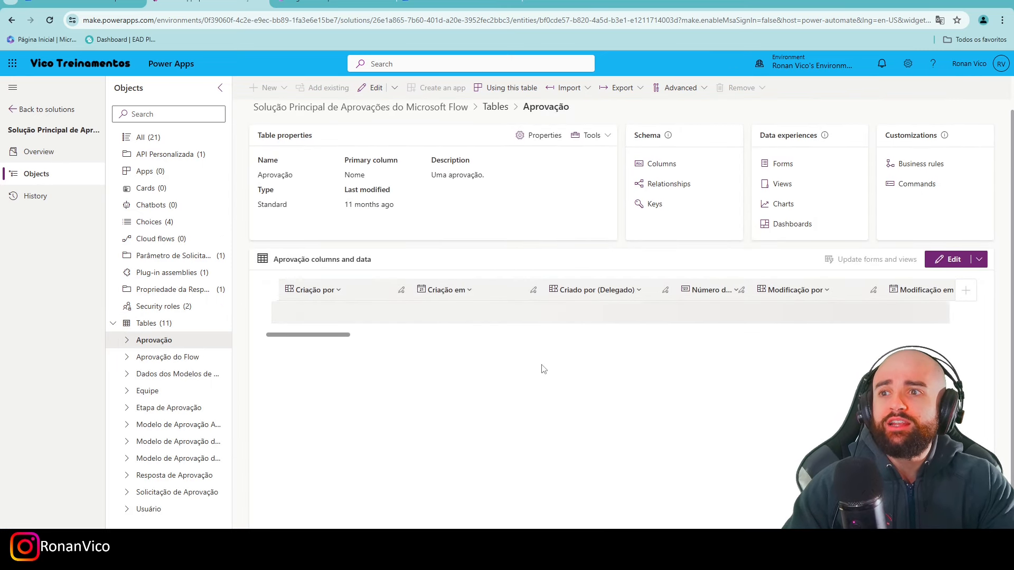
scroll(363, 476, down, 2)
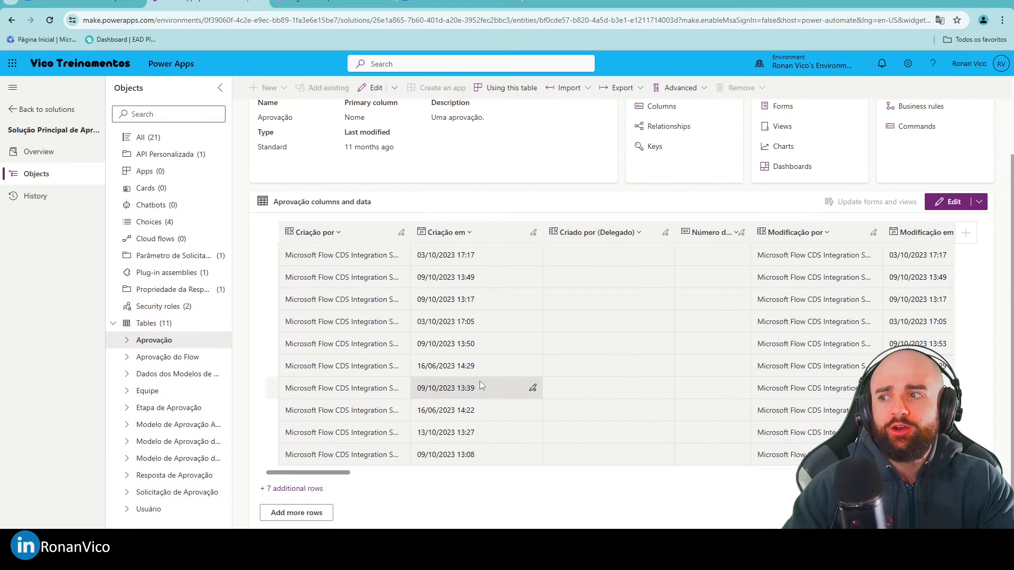
- Expand the Aprovação data to the full table and sort it by Criação em from newer to older
mouse_move(331, 477)
mouse_down()
mouse_move(727, 475)
mouse_move(348, 476)
mouse_up()
click(325, 233)
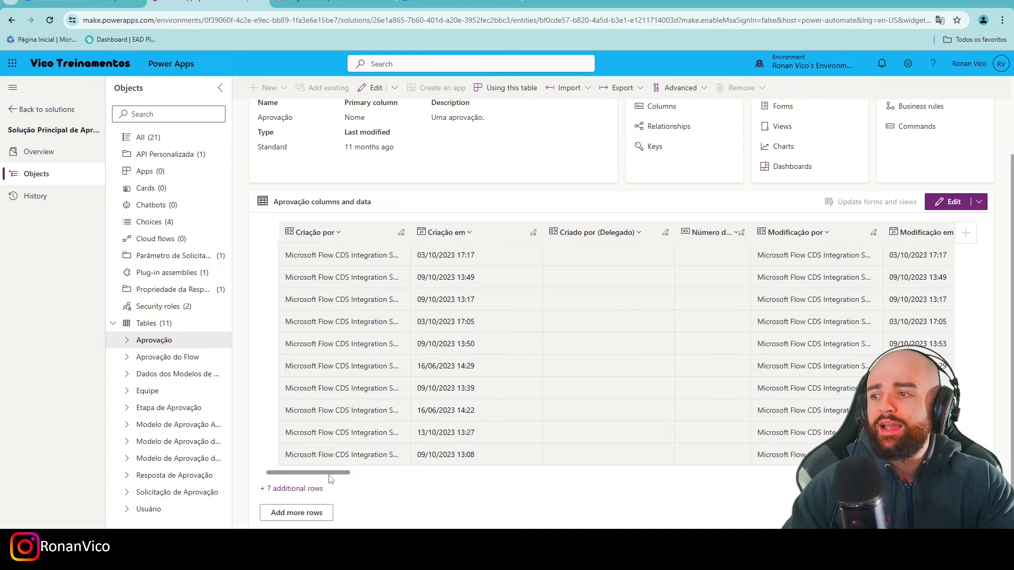
drag(331, 478, 346, 478)
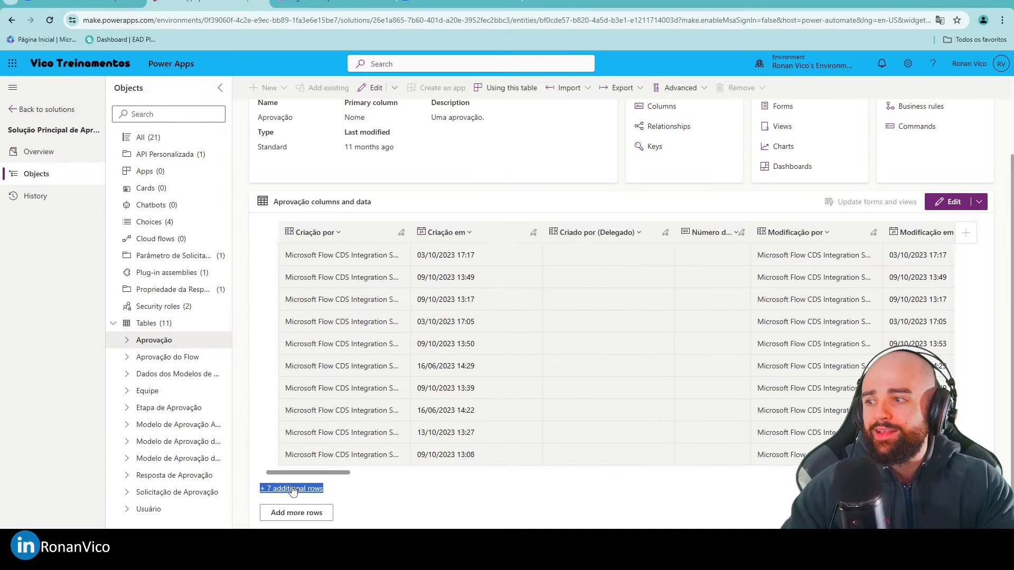
click(292, 489)
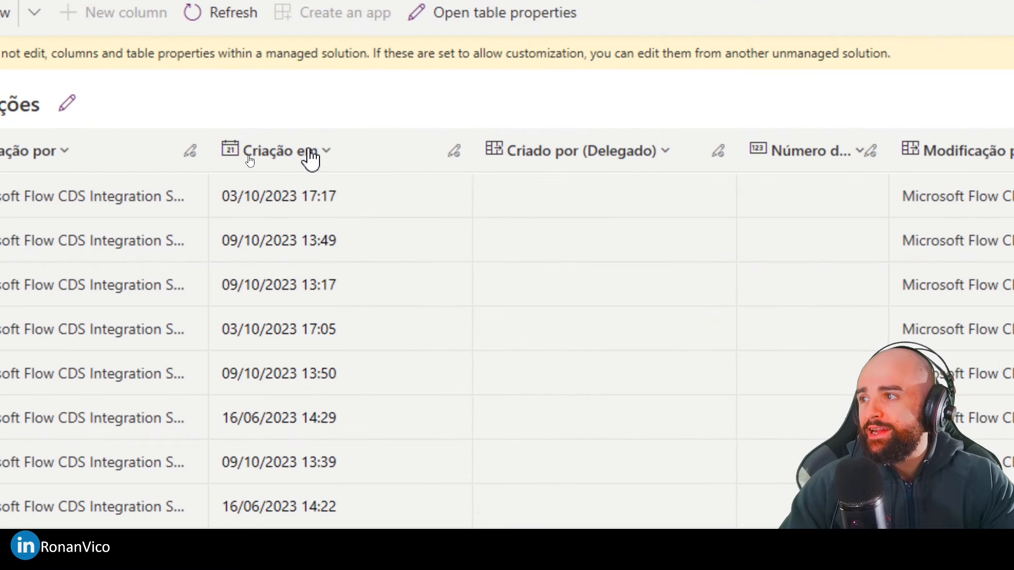
click(254, 158)
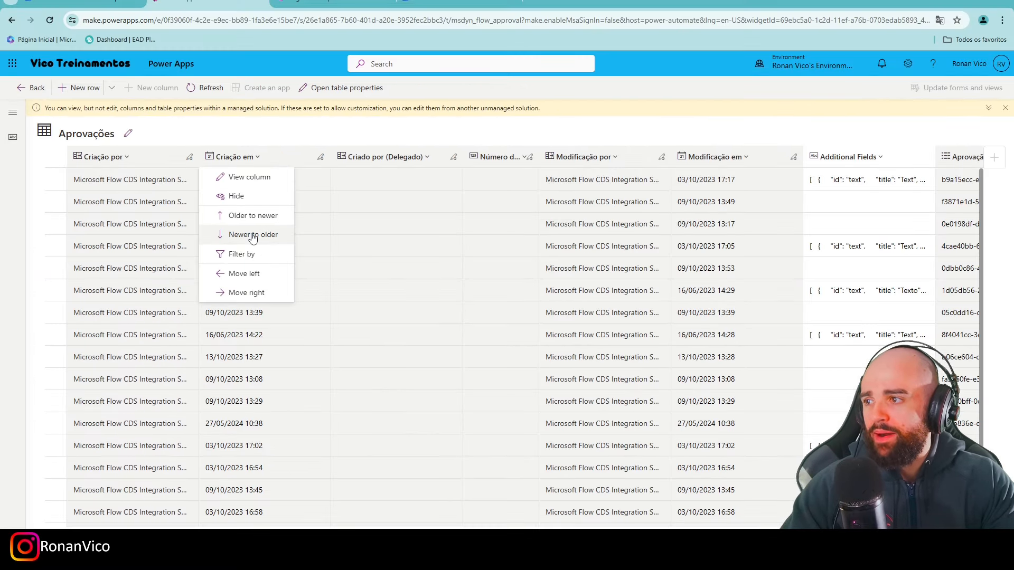
click(253, 235)
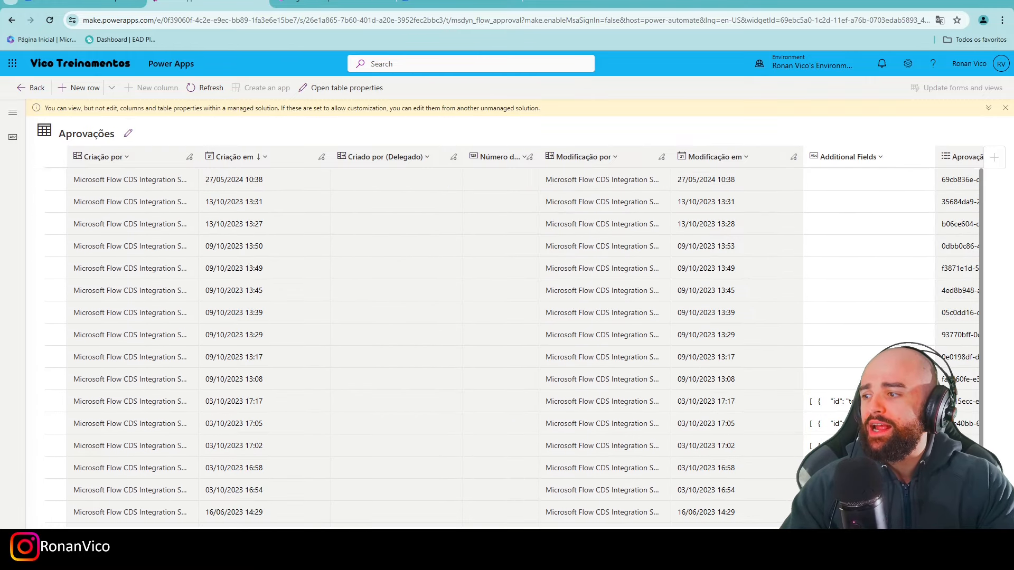
- Examine the status reason and Resultado columns for the most recently created approval
scroll(327, 526, right, 10)
scroll(507, 338, right, 5)
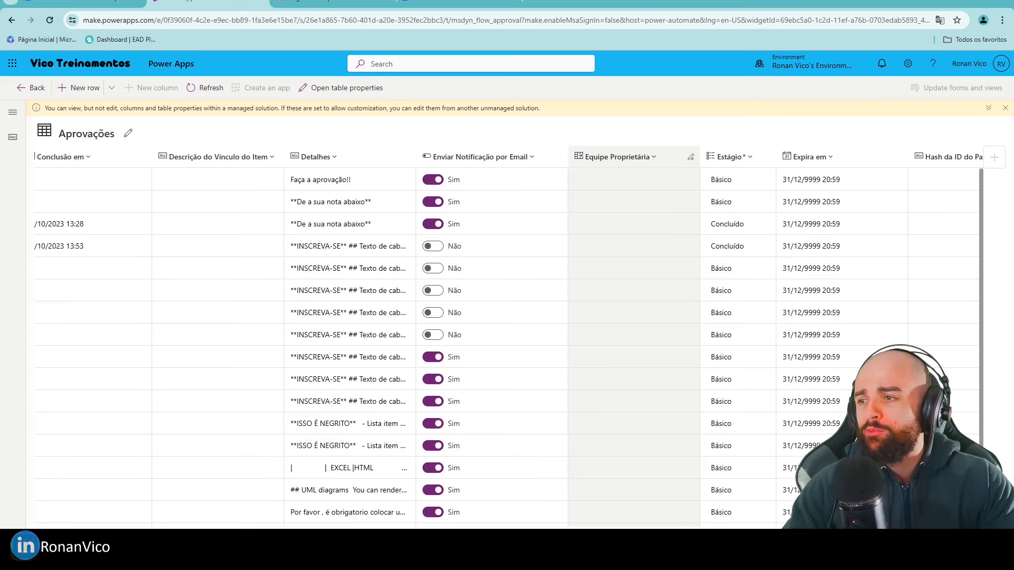
drag(343, 531, 935, 521)
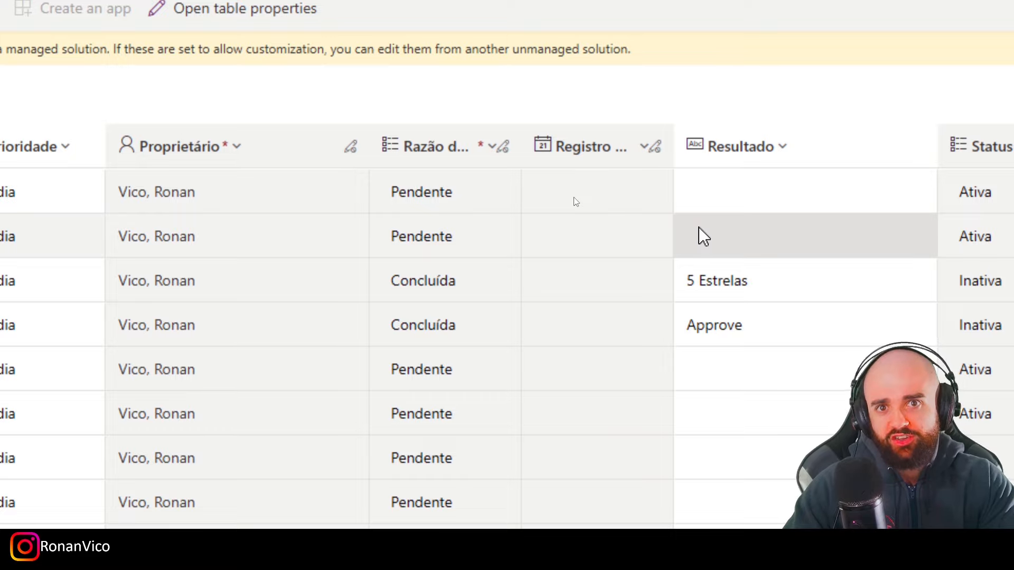
drag(371, 179, 469, 209)
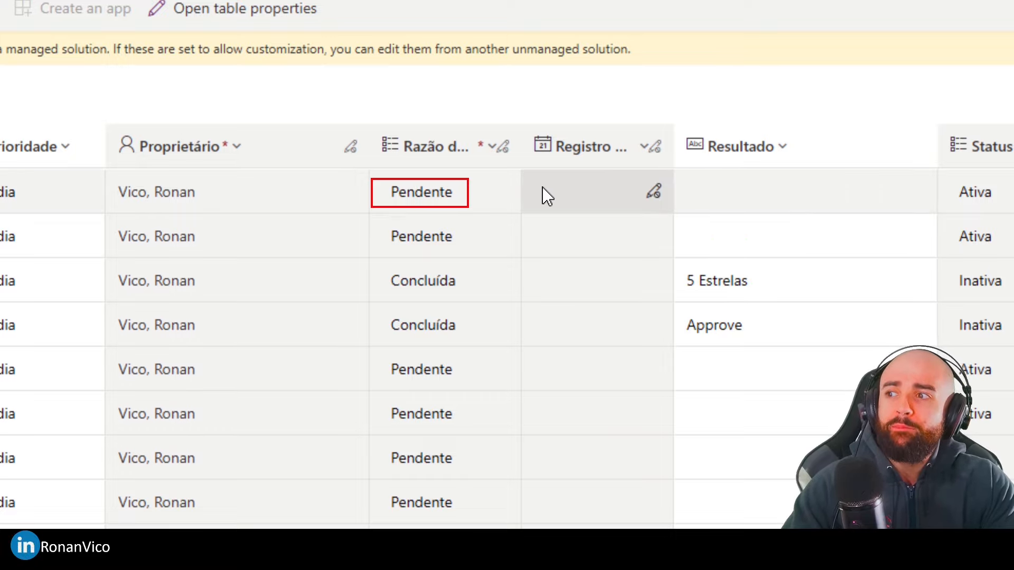
mouse_move(677, 172)
mouse_down()
mouse_move(883, 215)
mouse_move(900, 207)
mouse_up()
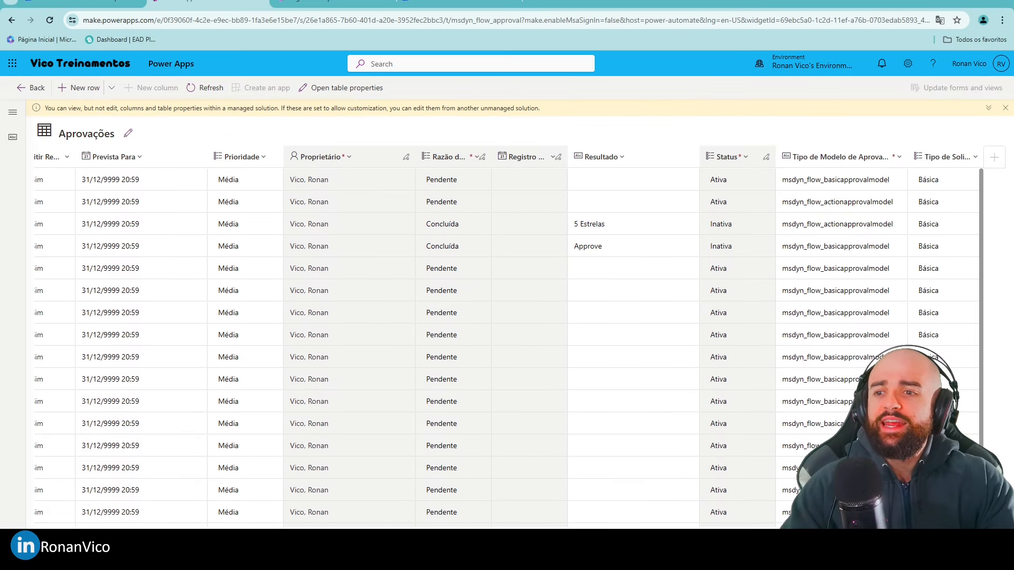
- Look through the other approval columns and check the Título of the most recently created record
scroll(507, 343, left, 3)
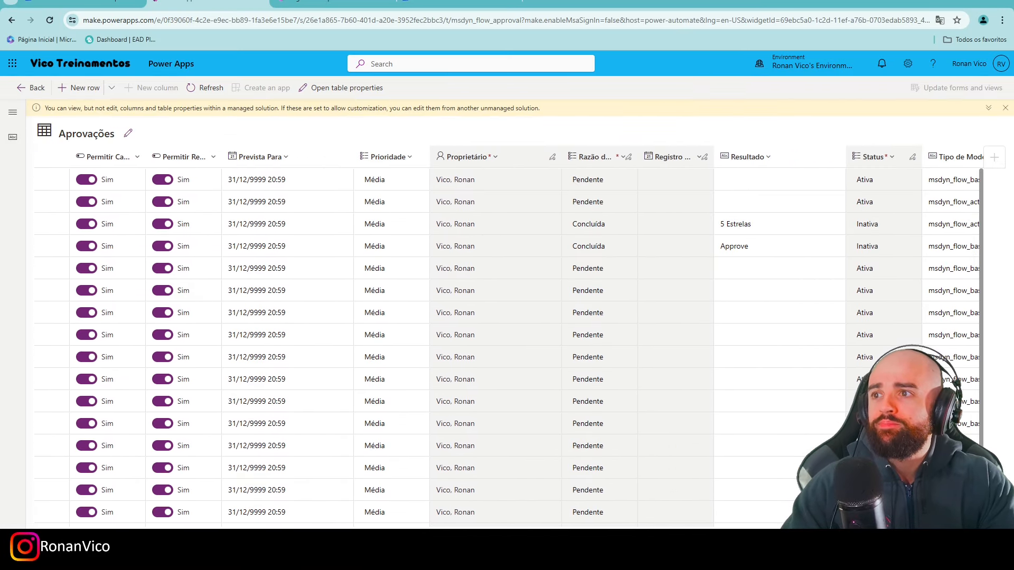
scroll(507, 343, left, 4)
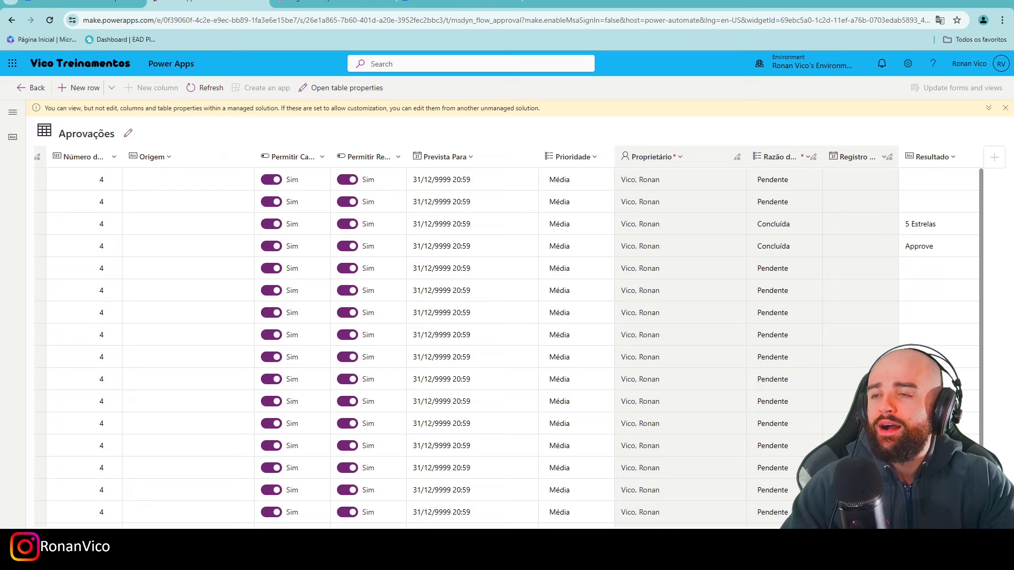
scroll(507, 343, left, 10)
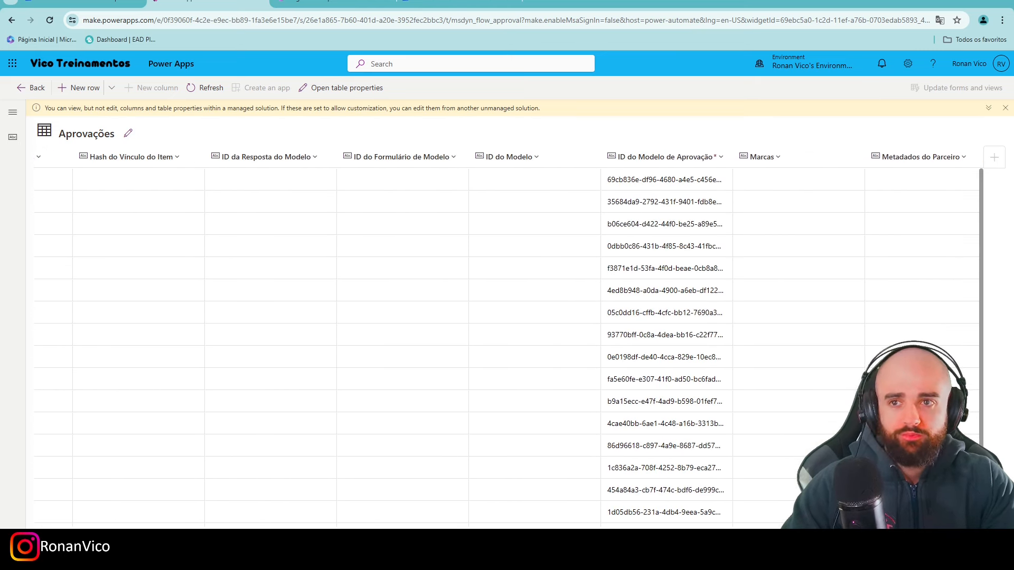
scroll(507, 343, left, 15)
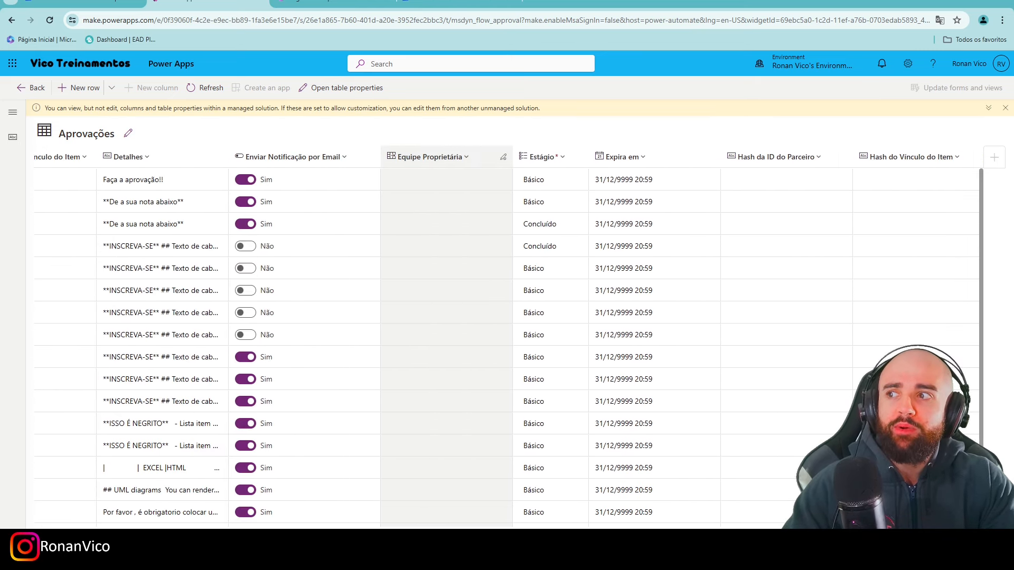
scroll(507, 343, left, 15)
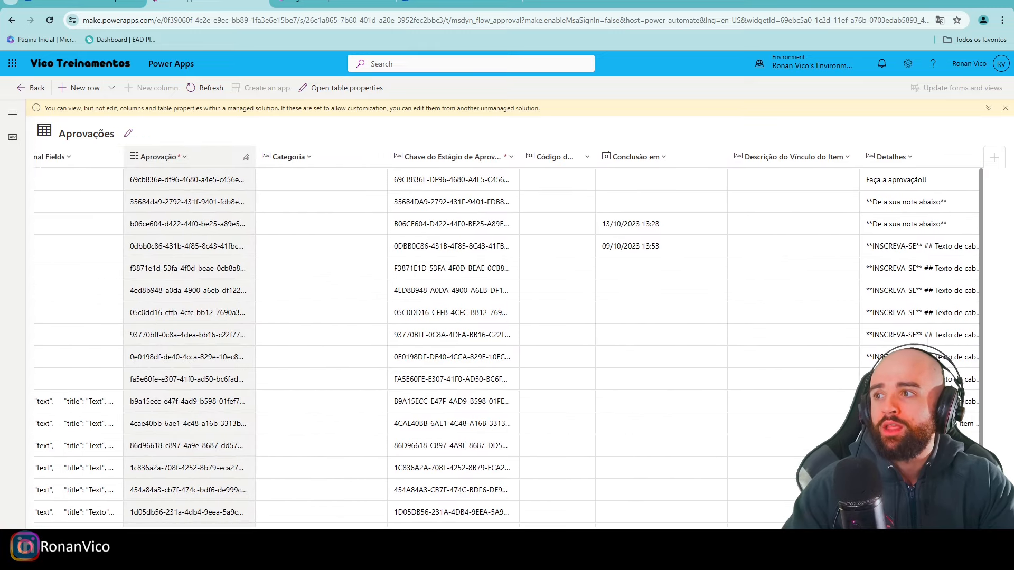
scroll(507, 344, left, 12)
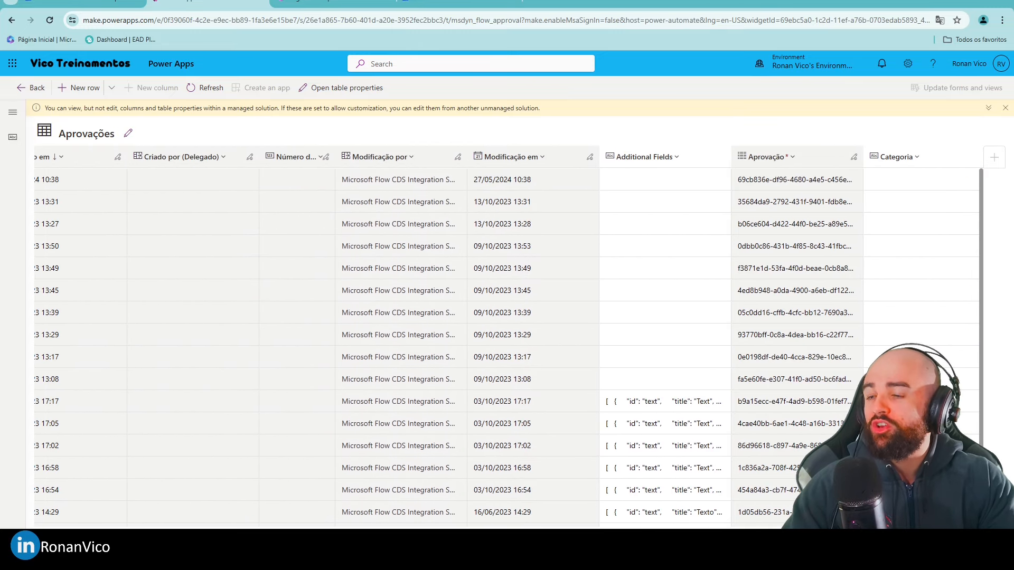
scroll(549, 175, right, 8)
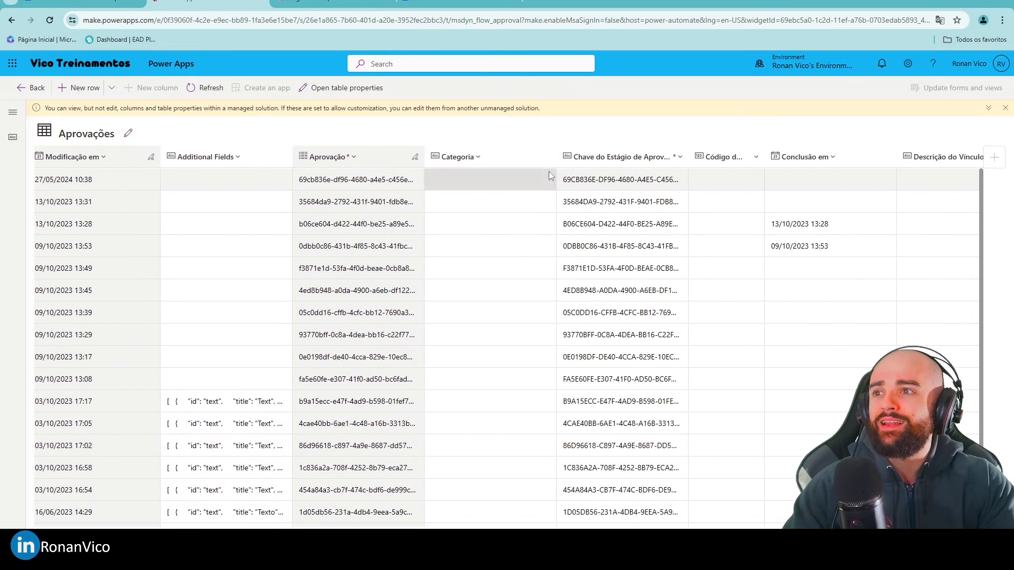
scroll(222, 515, left, 12)
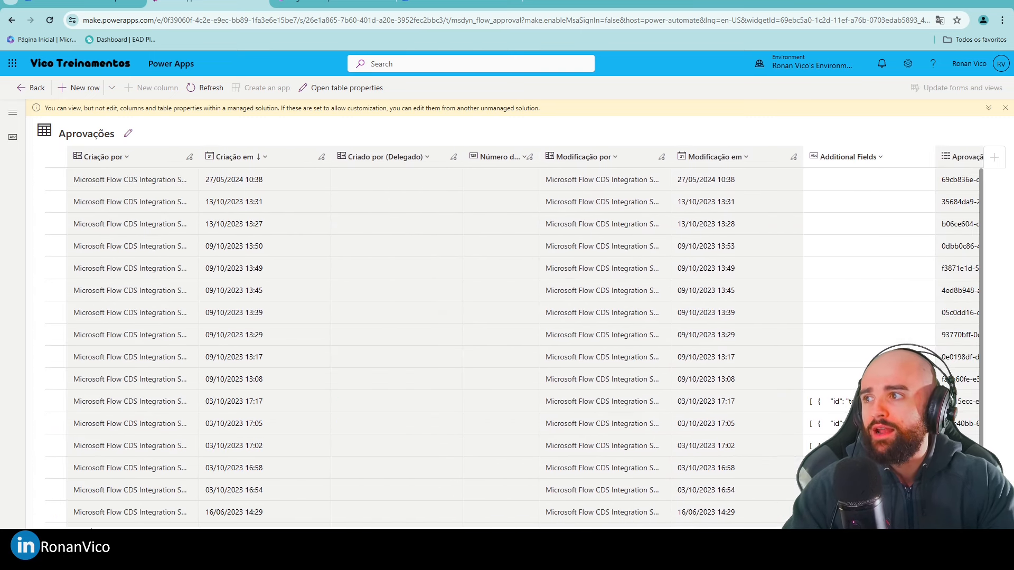
scroll(399, 519, right, 20)
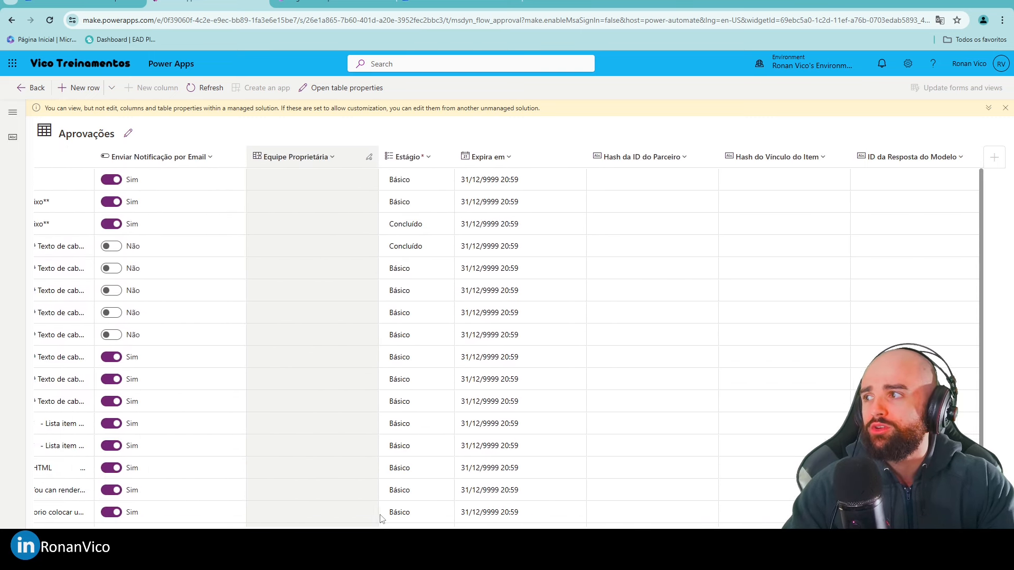
scroll(400, 519, right, 20)
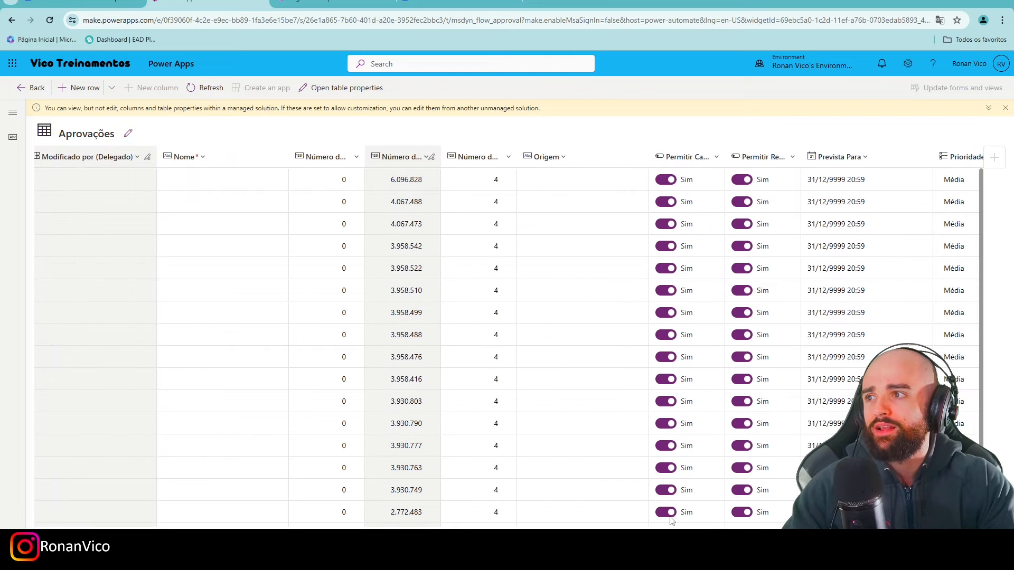
scroll(773, 515, right, 20)
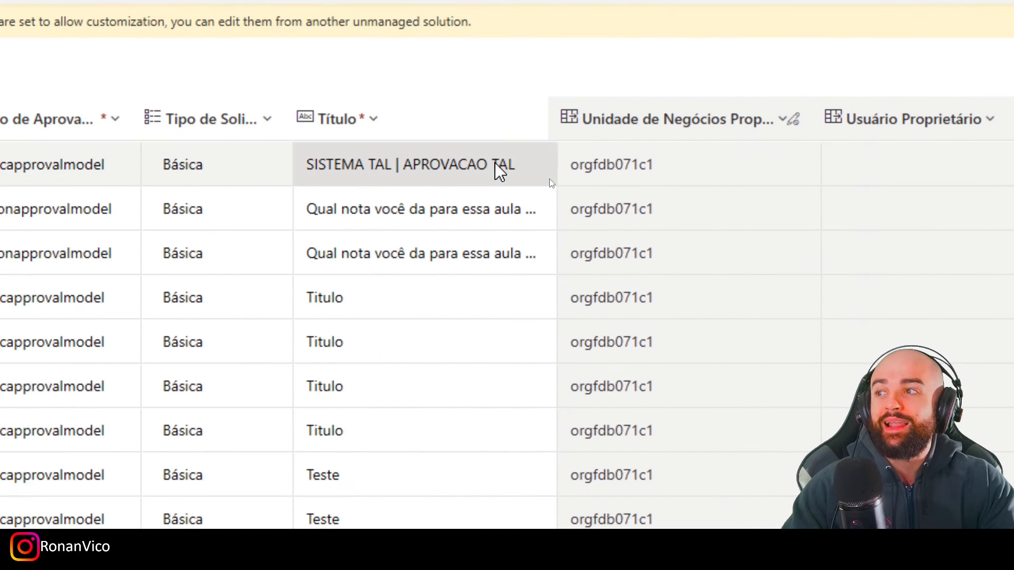
drag(287, 144, 401, 181)
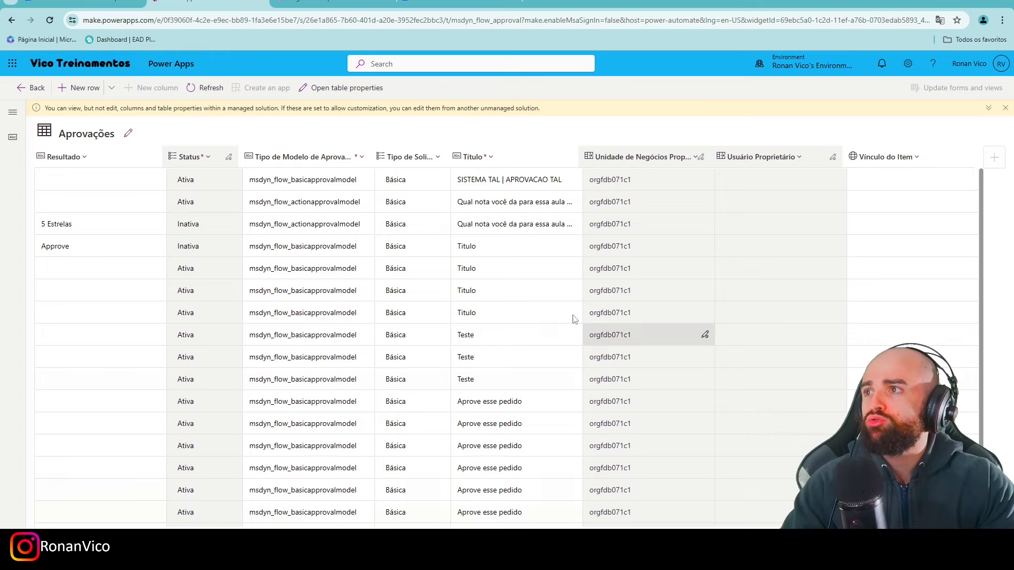
- Switch to Power Automate, leave the Aprovações flow and start creating a scheduled cloud flow
click(459, 3)
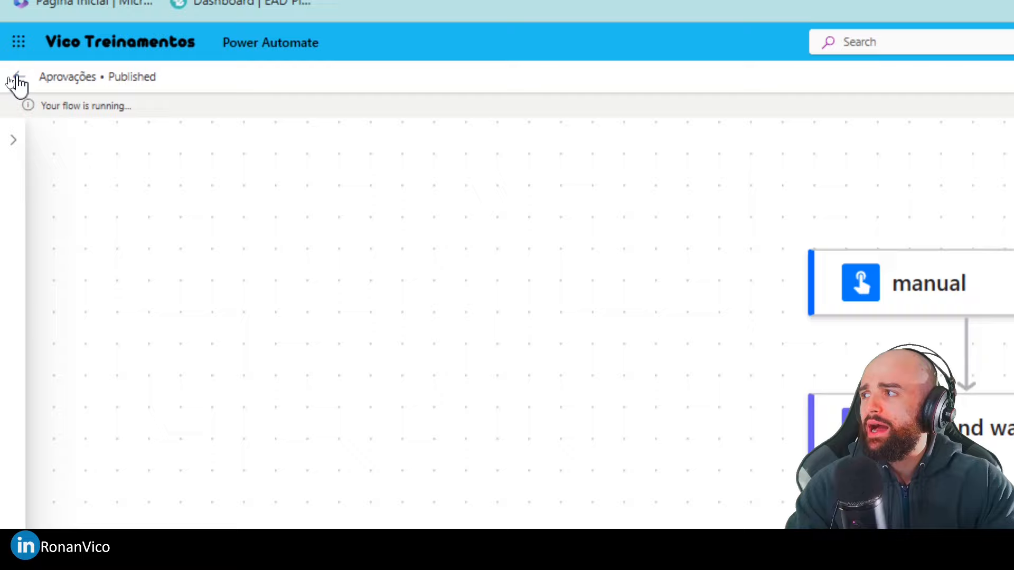
click(10, 79)
click(110, 154)
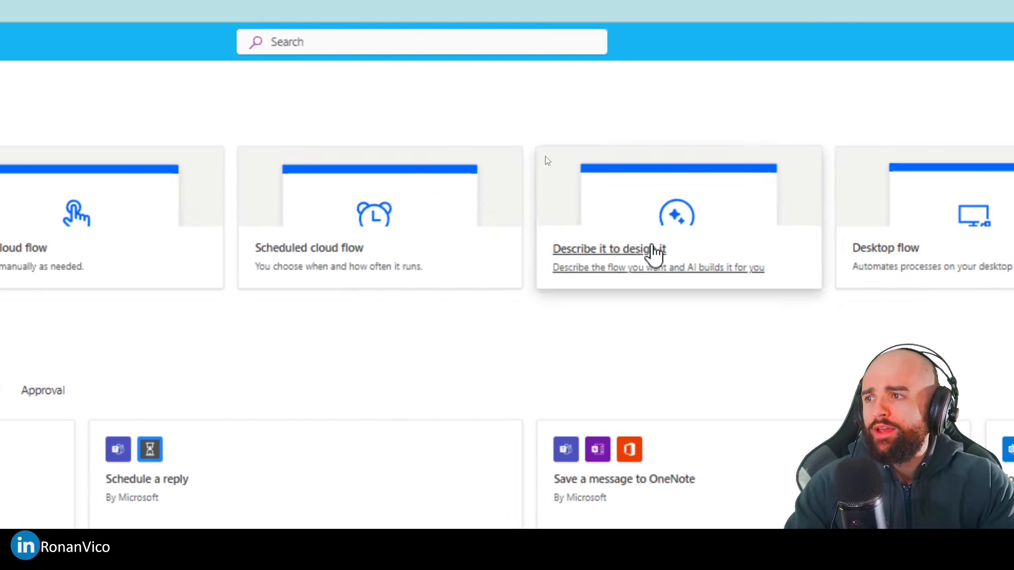
click(373, 256)
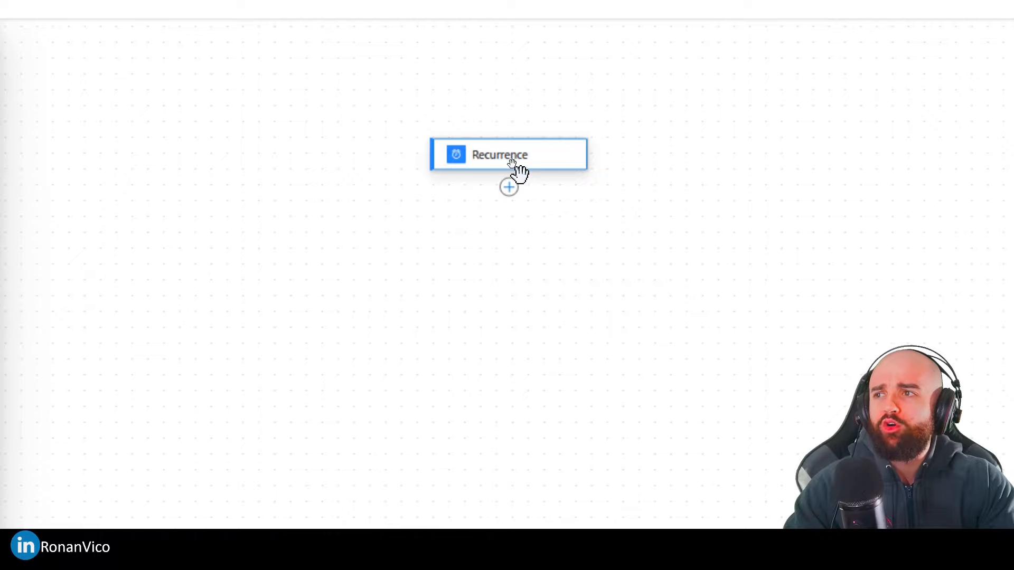
- Configure the Recurrence trigger to run every day at hour 9
click(518, 169)
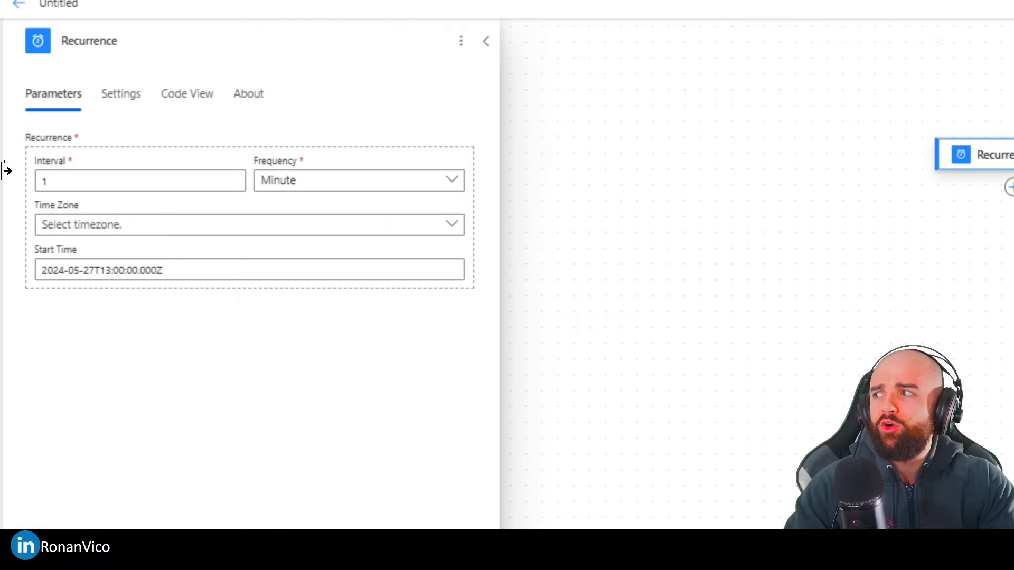
click(344, 188)
click(305, 263)
click(172, 314)
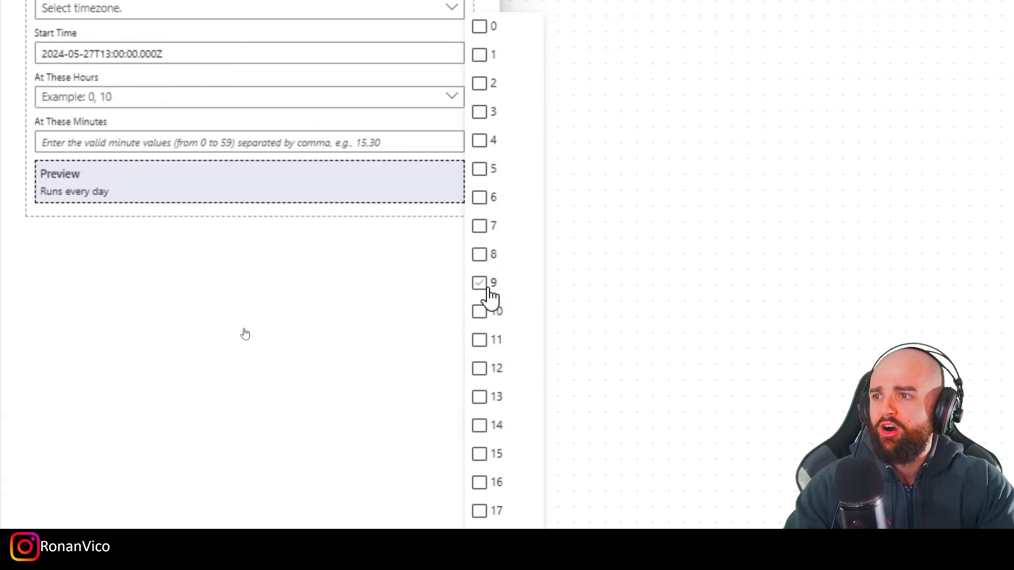
click(479, 499)
click(322, 535)
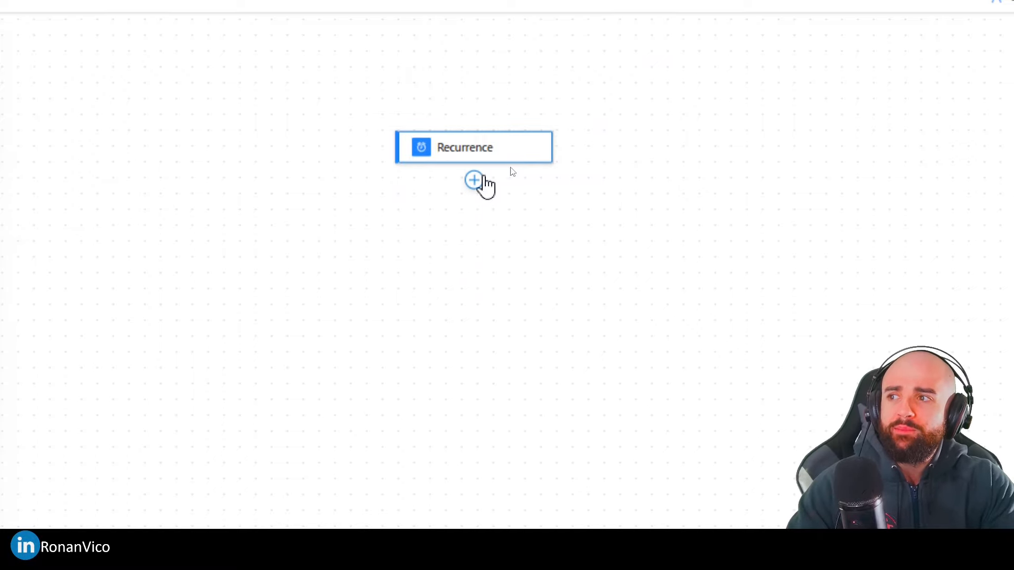
- Add the Microsoft Dataverse List rows action after the Recurrence trigger
click(476, 180)
click(534, 164)
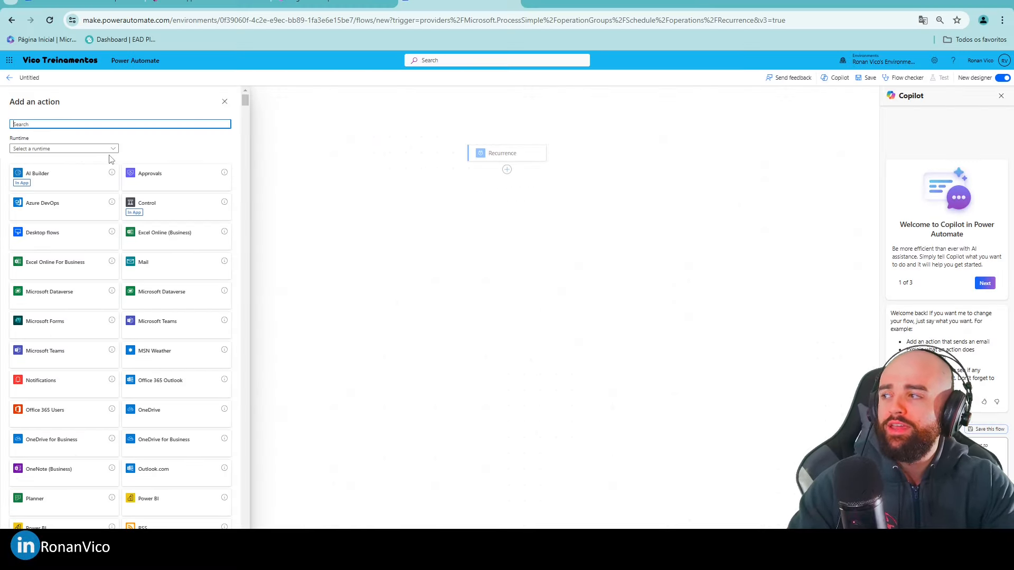
text(Dataverse)
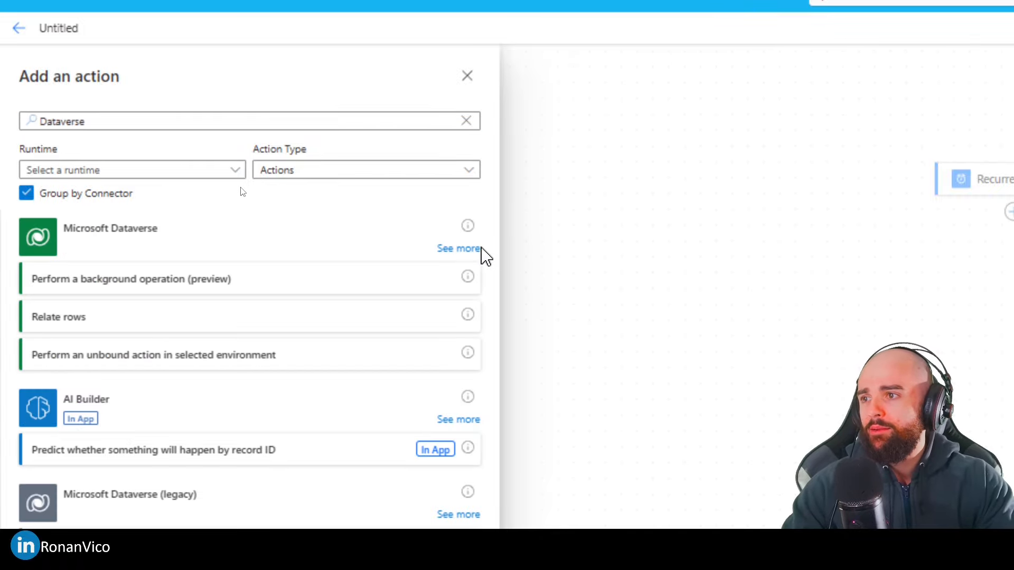
click(481, 248)
scroll(385, 385, down, 4)
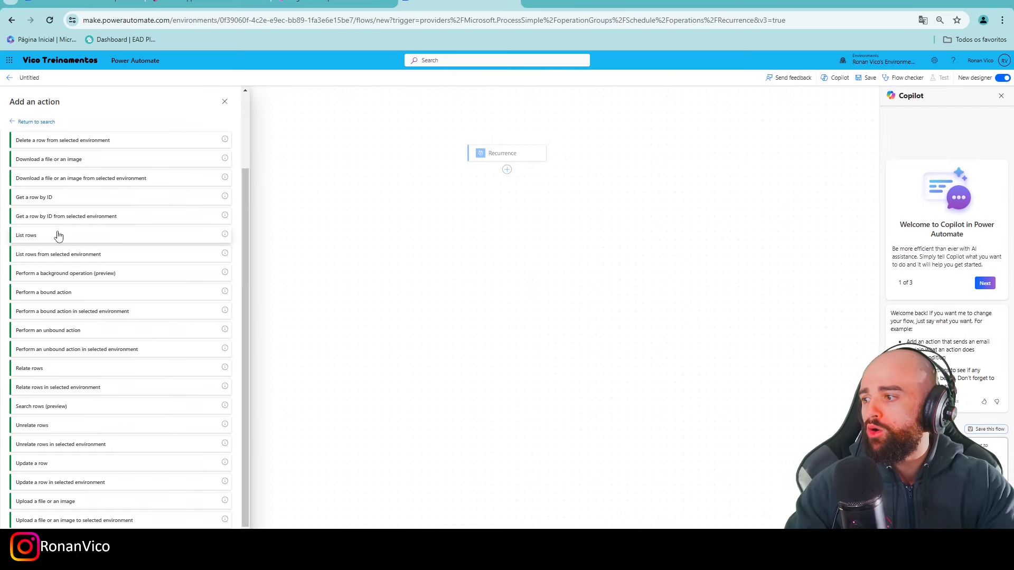
click(58, 236)
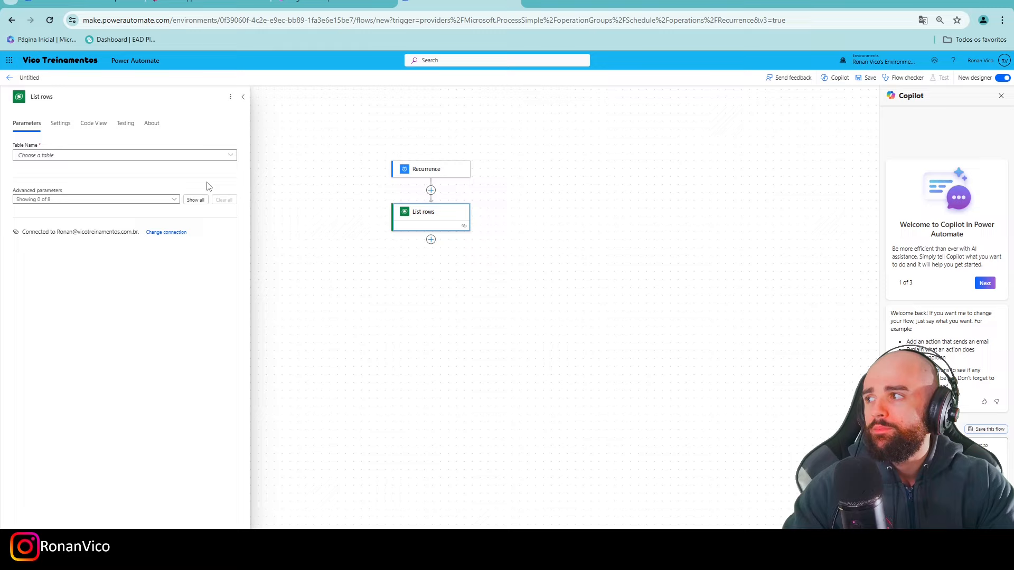
- Choose Aprovações as the table for the List rows action
click(82, 156)
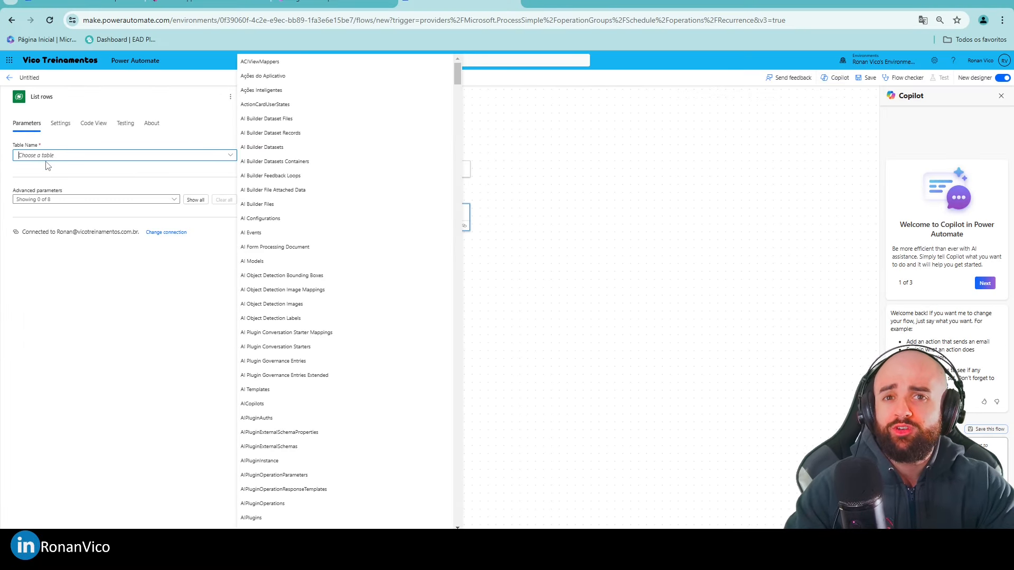
text(Apro)
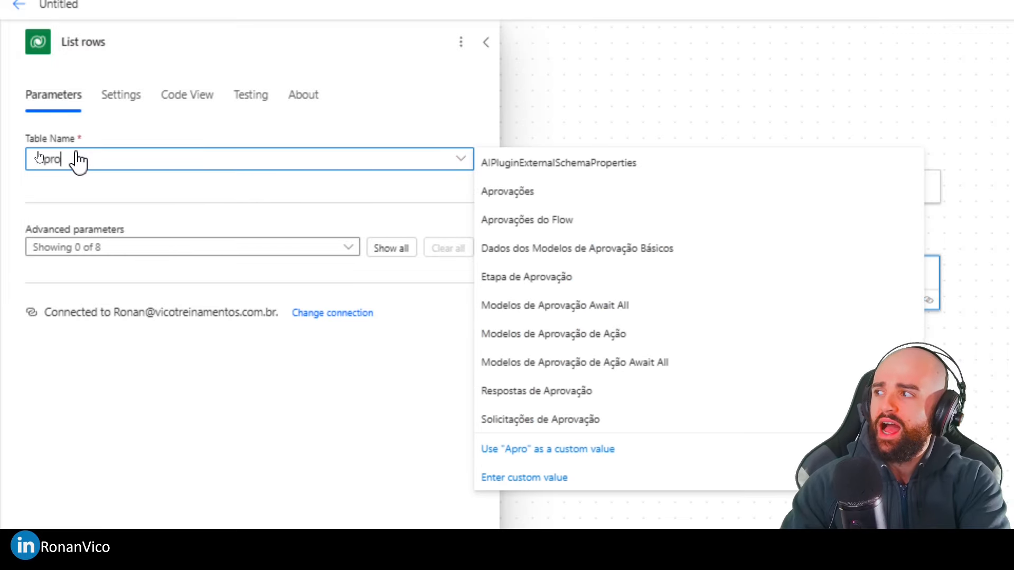
text(va)
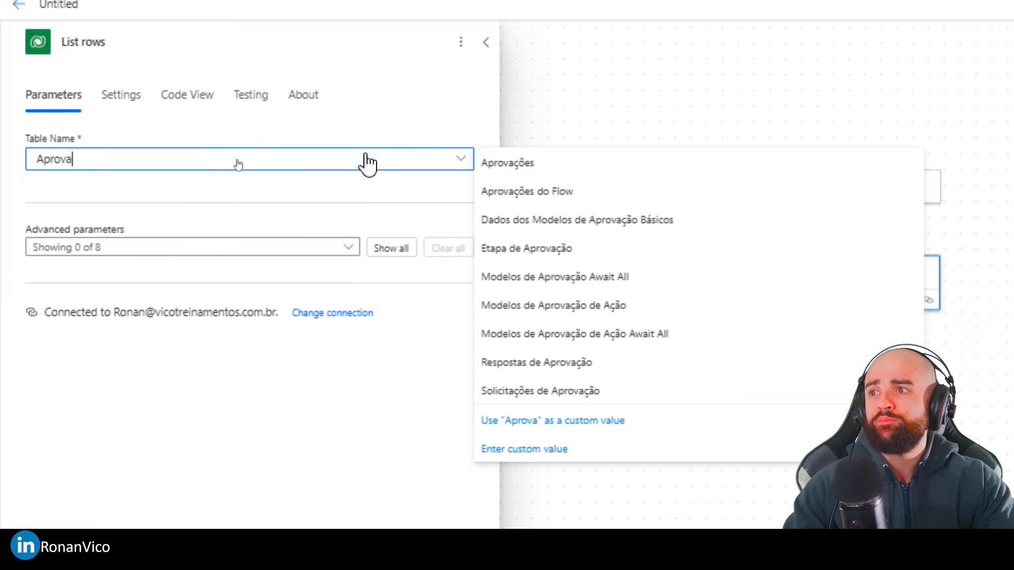
click(559, 164)
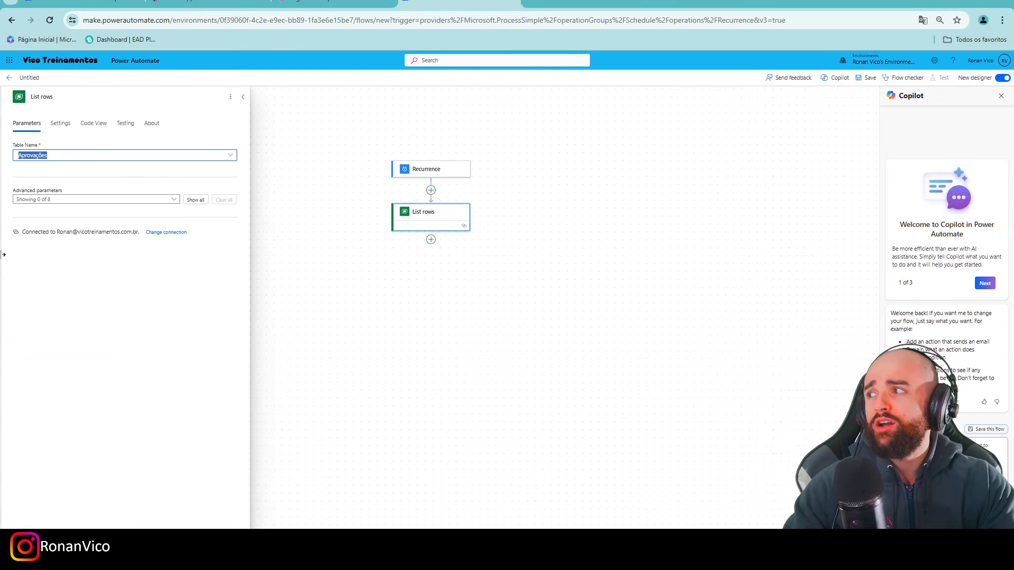
- Add the Filter rows advanced parameter to the List rows action
click(71, 201)
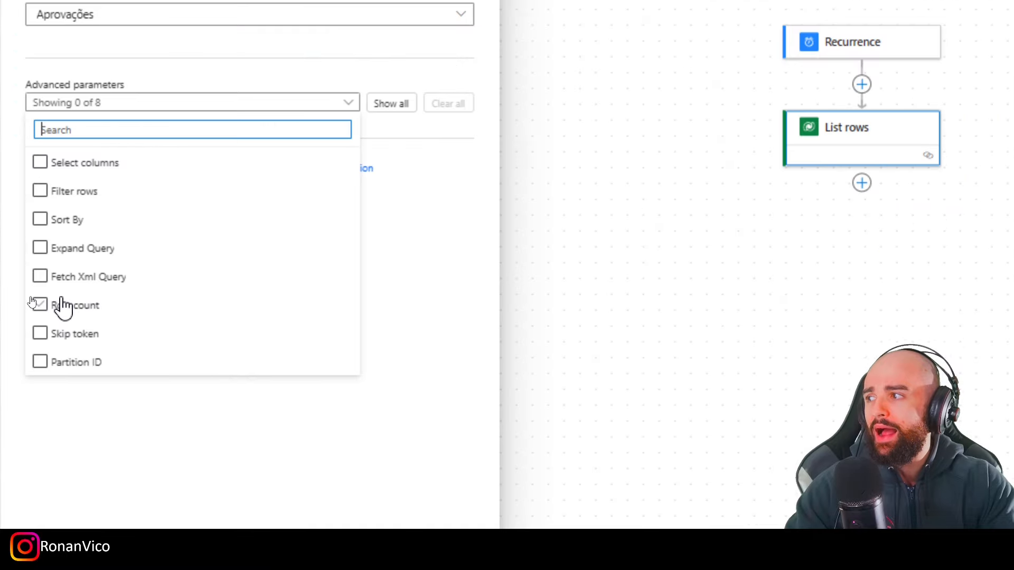
click(43, 247)
click(41, 192)
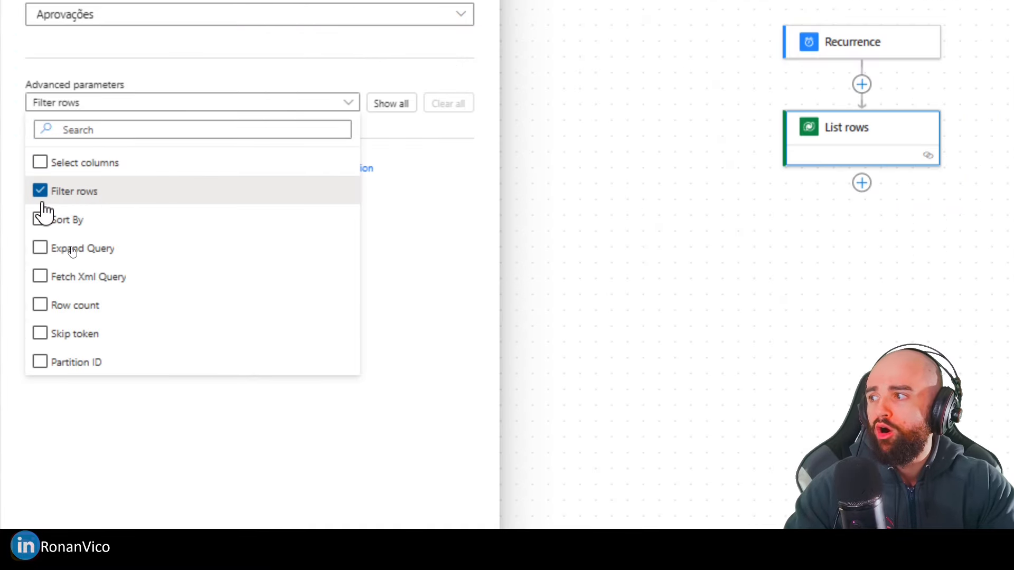
click(162, 481)
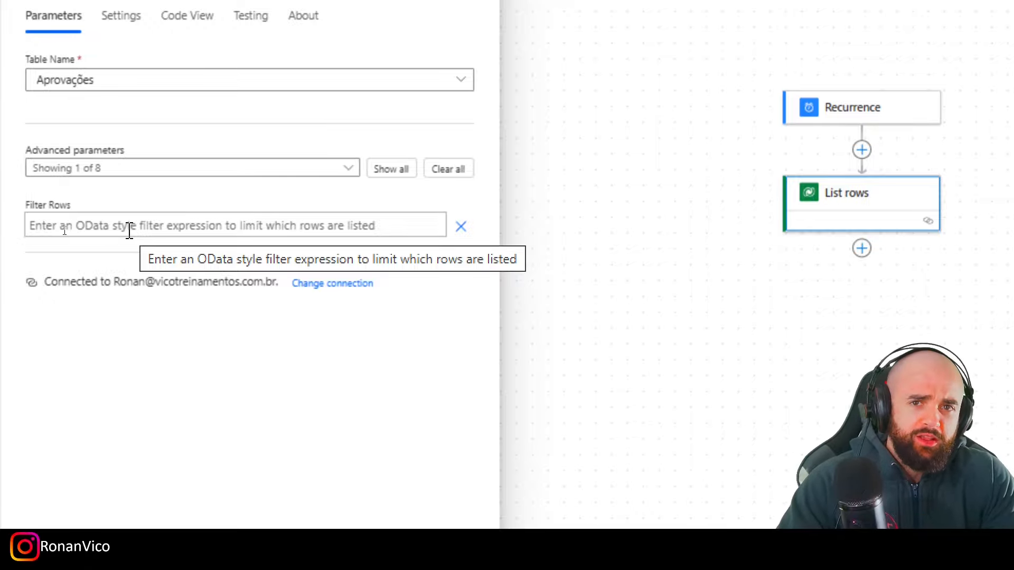
- Check the title column in the Aprovações table and enter the row filter startswith(Título,'SISTEMA TAL')
click(130, 231)
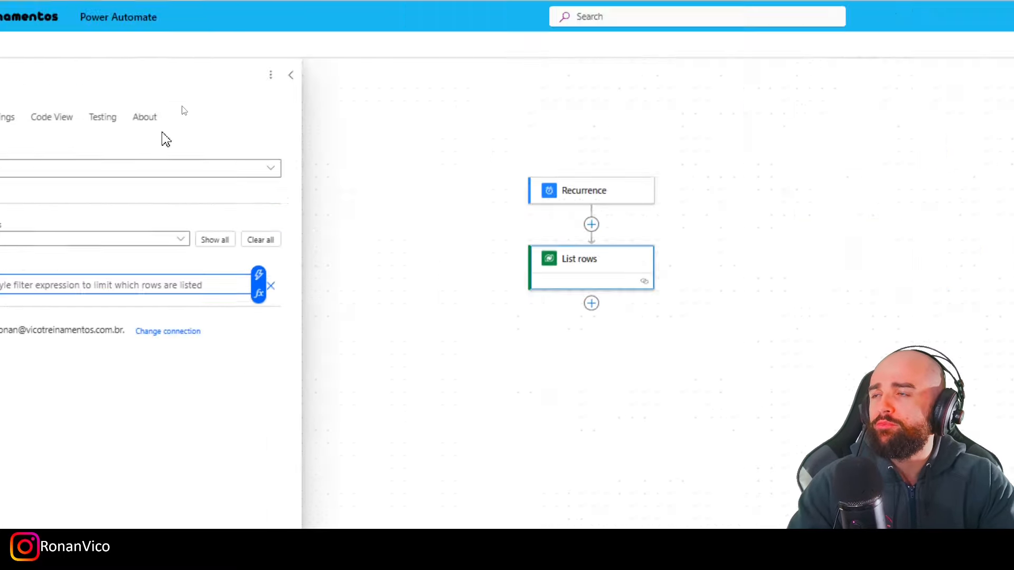
click(246, 3)
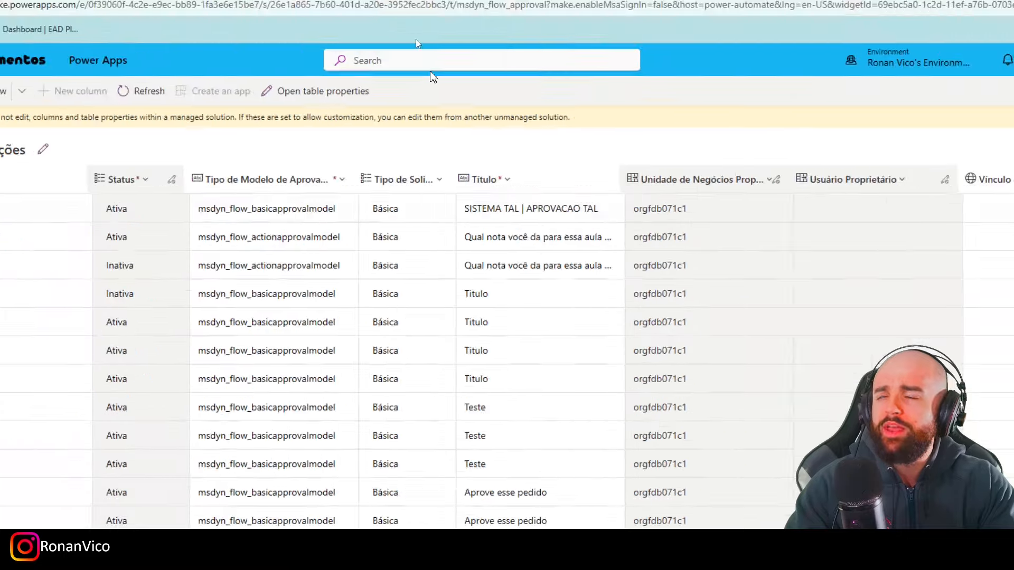
click(347, 6)
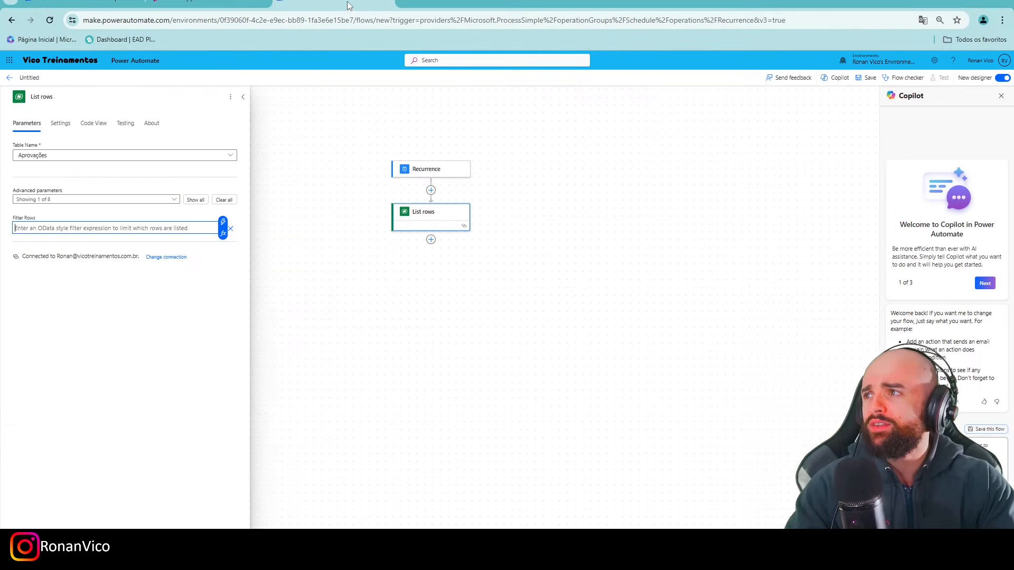
text(sta)
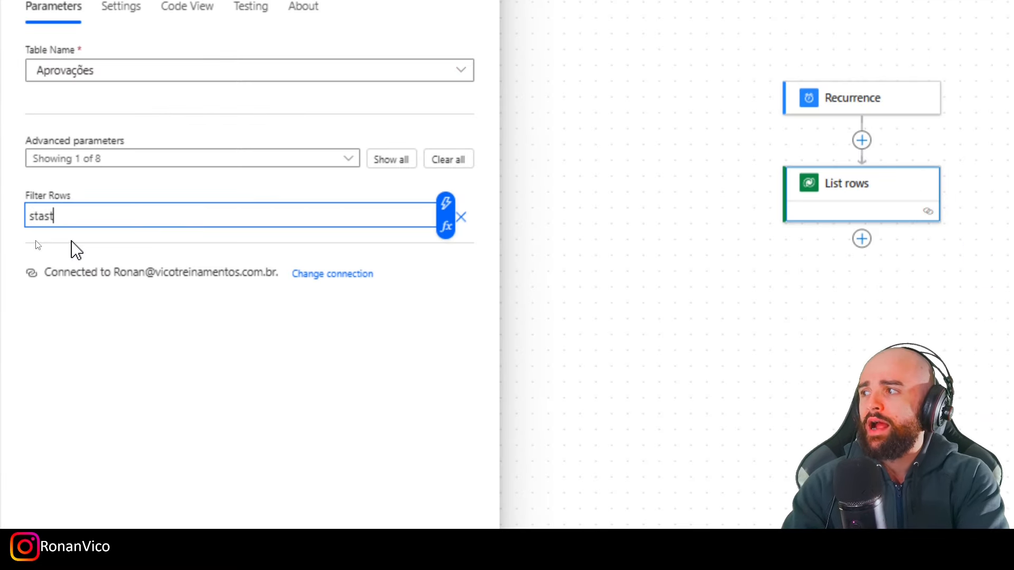
text(rtswith(Título,)
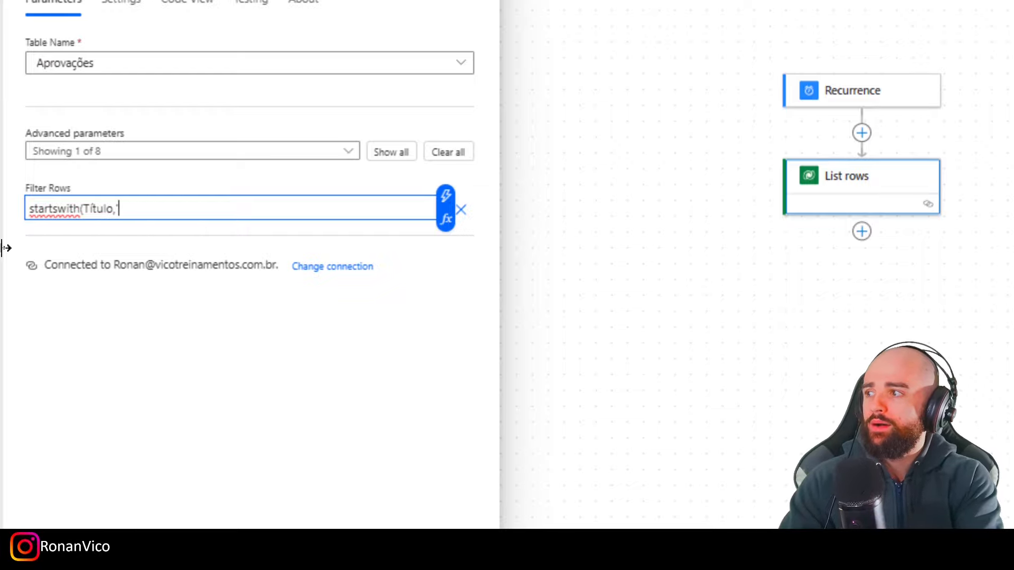
text(TEMA TAL)
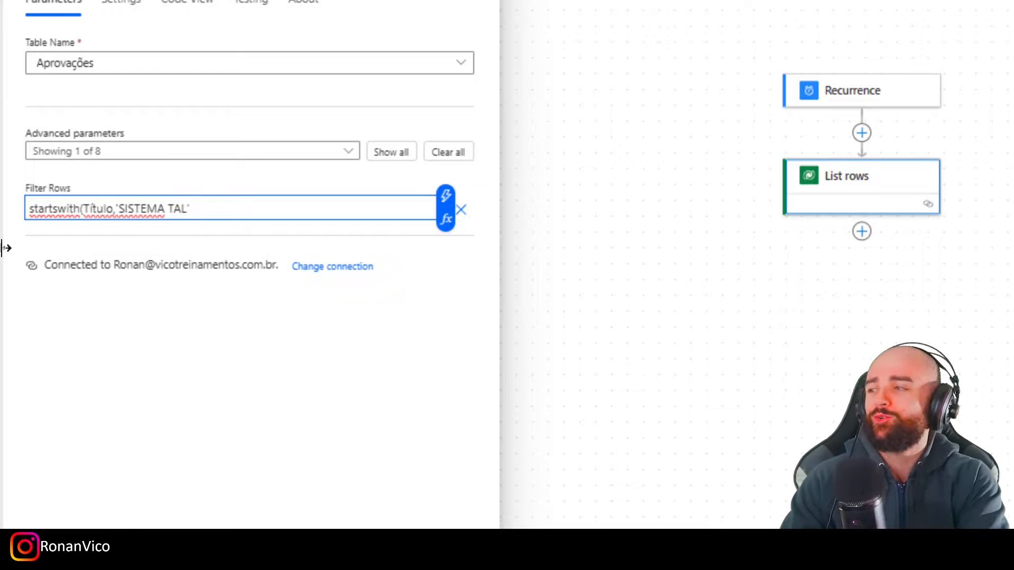
drag(188, 265, 183, 266)
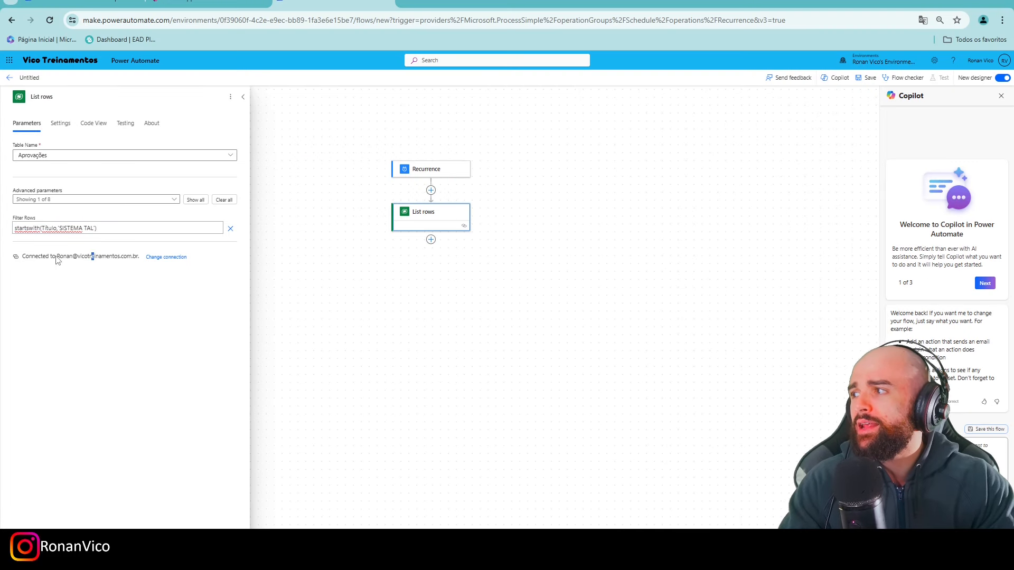
- Save the flow and run a manual test of it
click(868, 79)
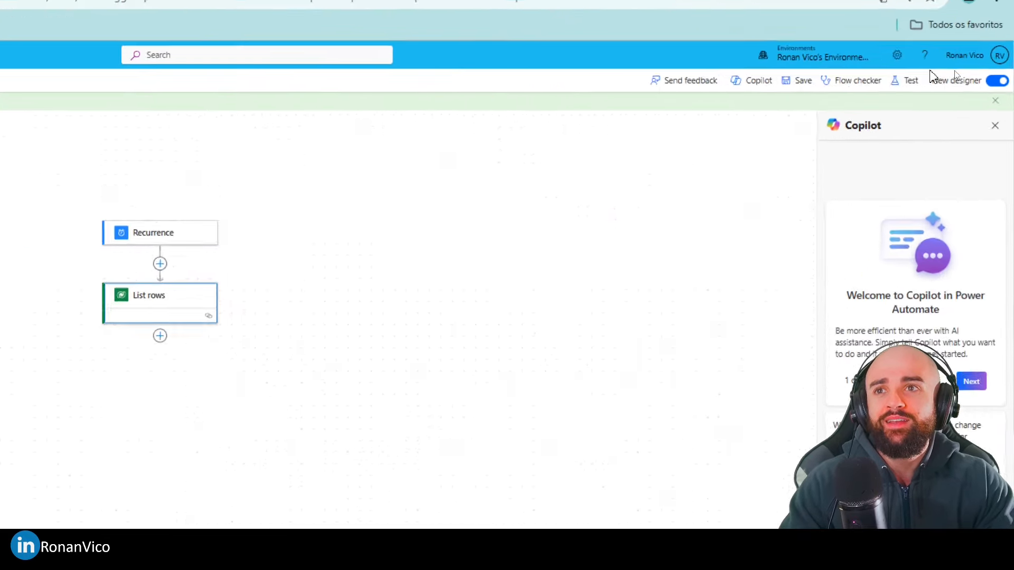
click(943, 78)
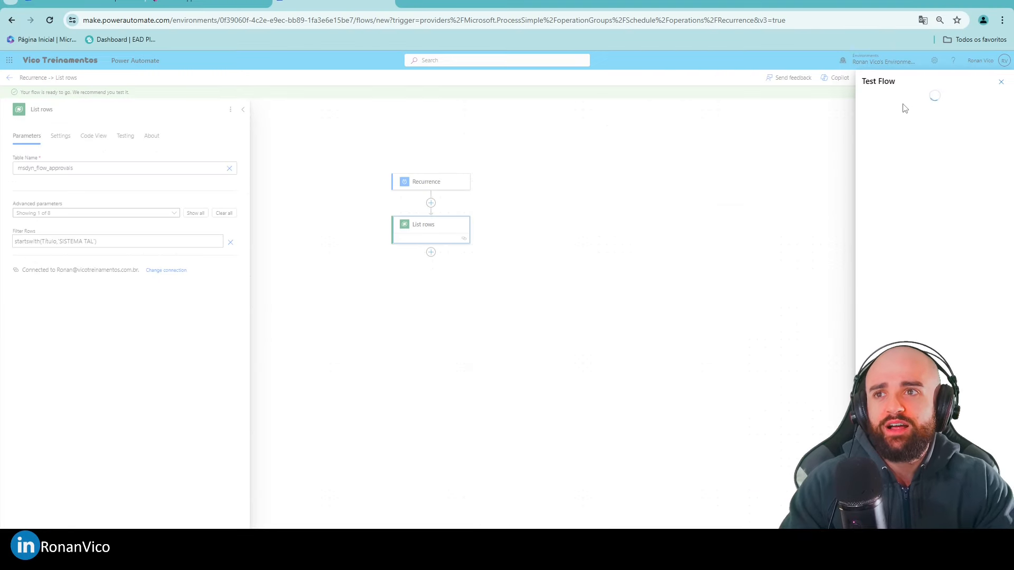
click(892, 110)
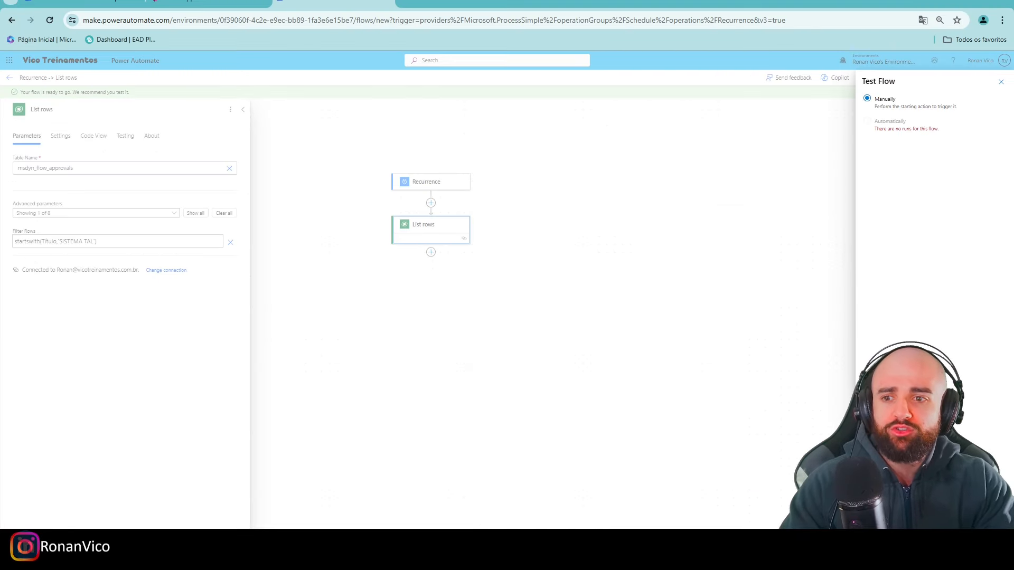
click(880, 509)
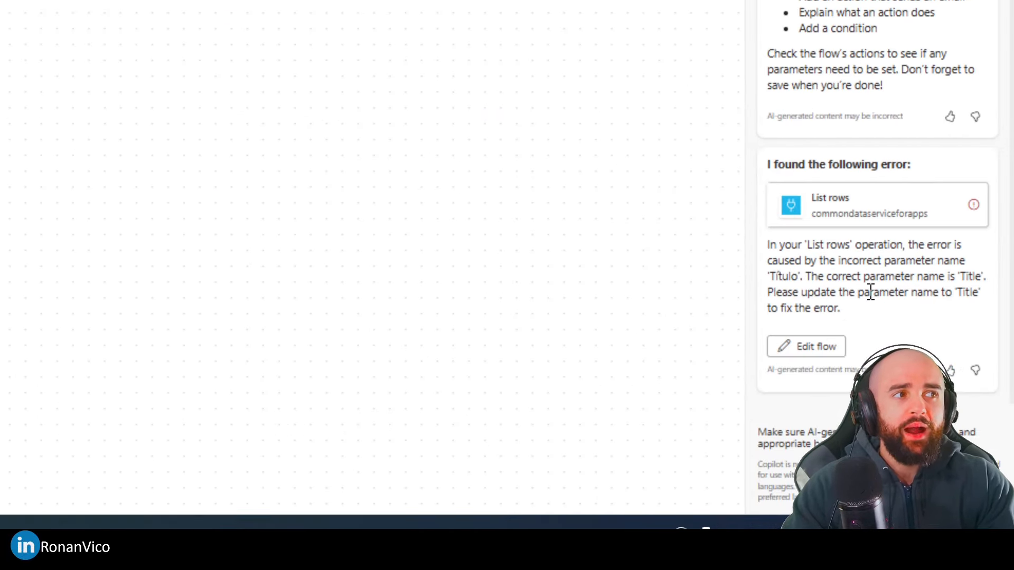
- Dismiss Copilot, reopen the flow for editing, replace Título with Title in the row filter and save
double_click(970, 276)
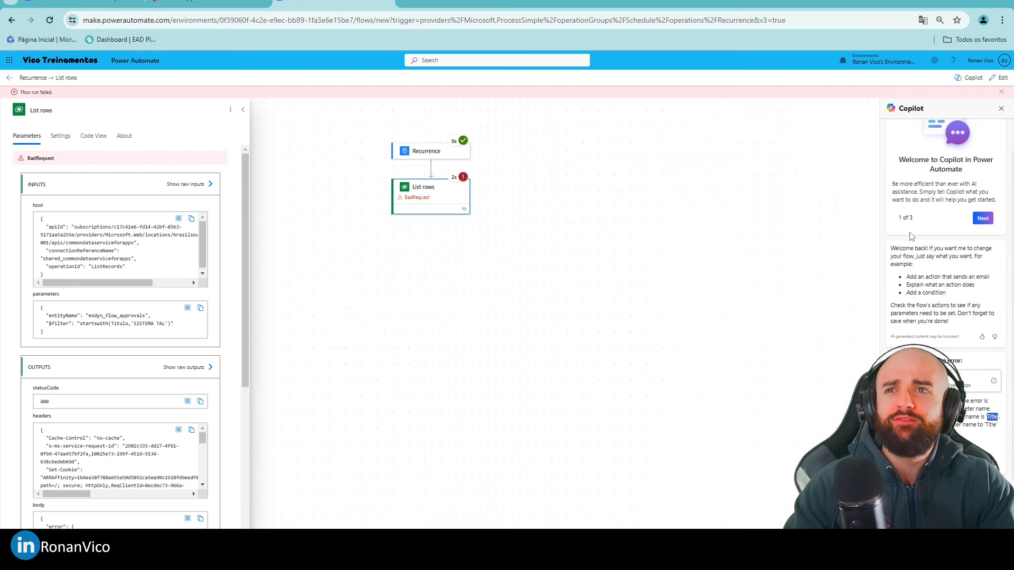
click(1001, 109)
click(1000, 78)
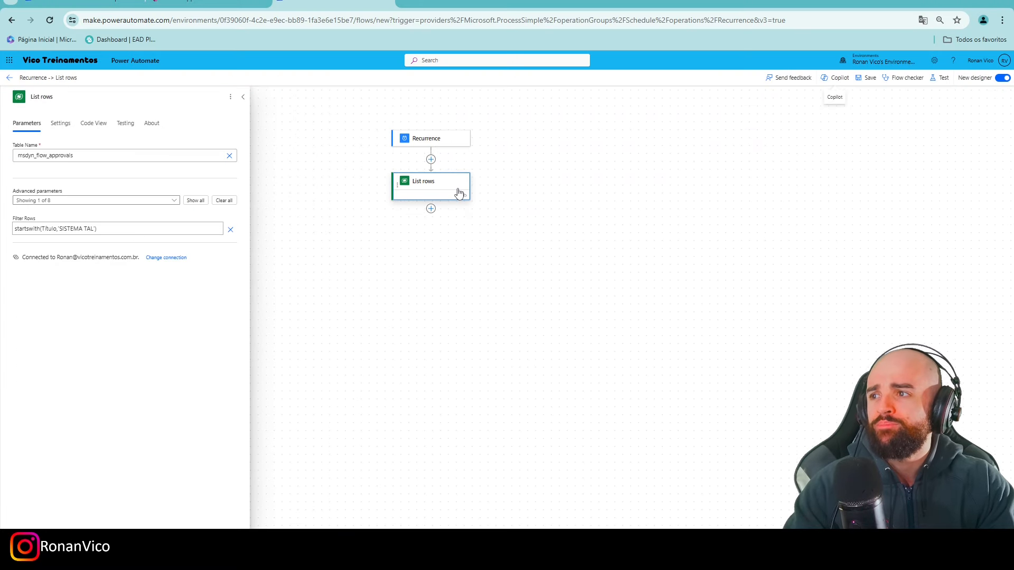
double_click(52, 227)
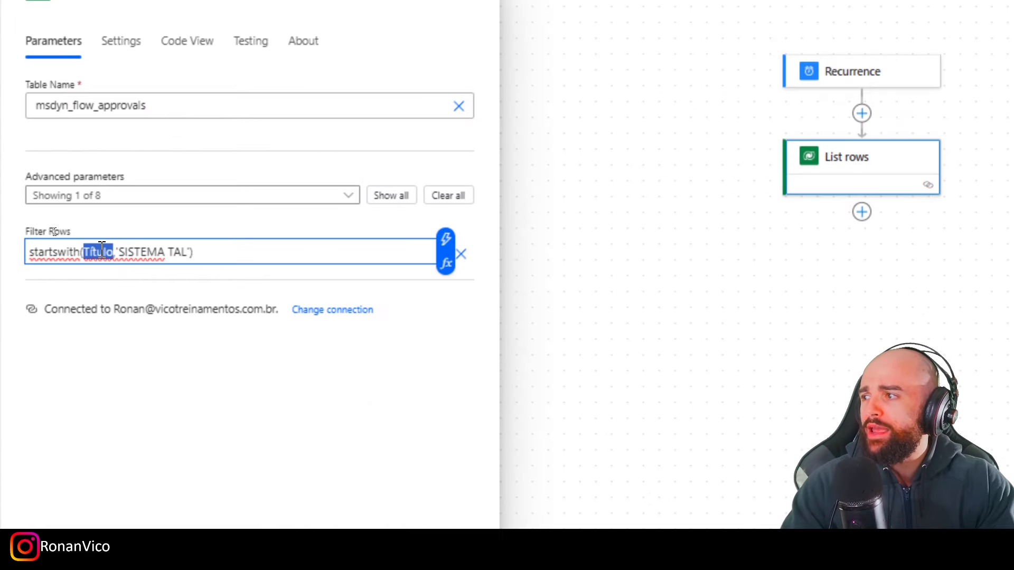
text(Title)
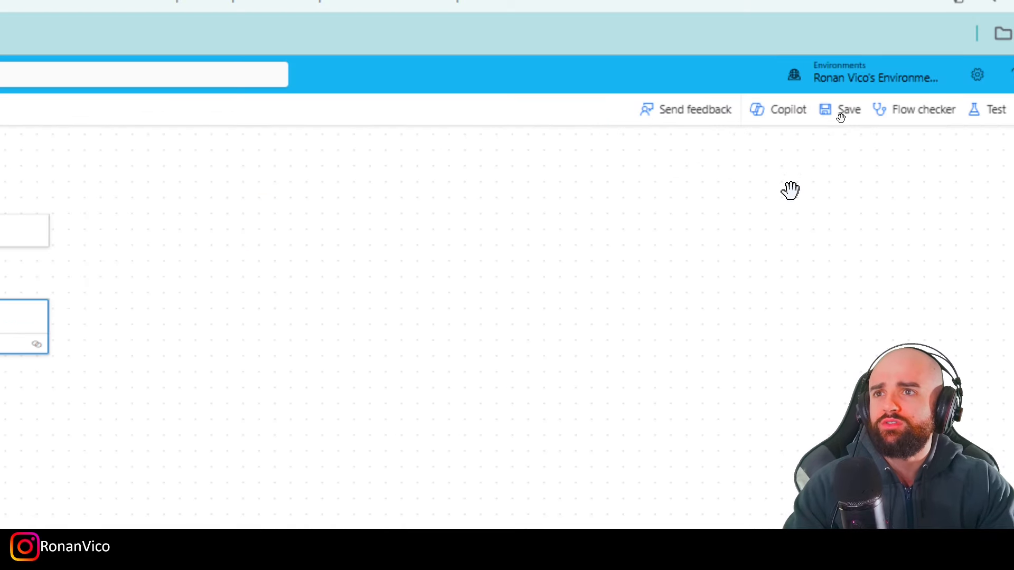
click(866, 79)
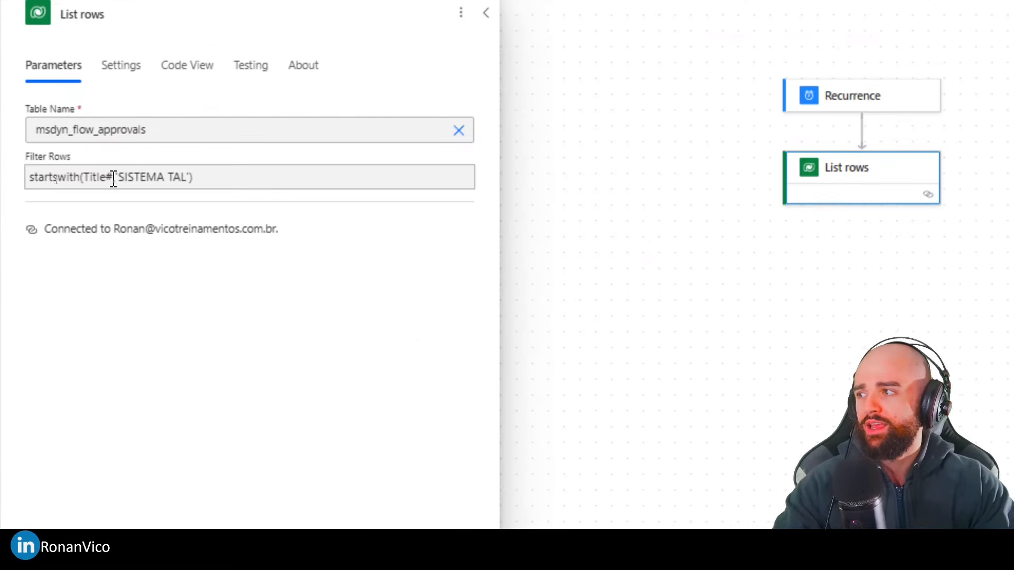
- Remove the stray # from the row filter so it reads startswith(Title,'SISTEMA TAL')
right_click(112, 178)
click(100, 179)
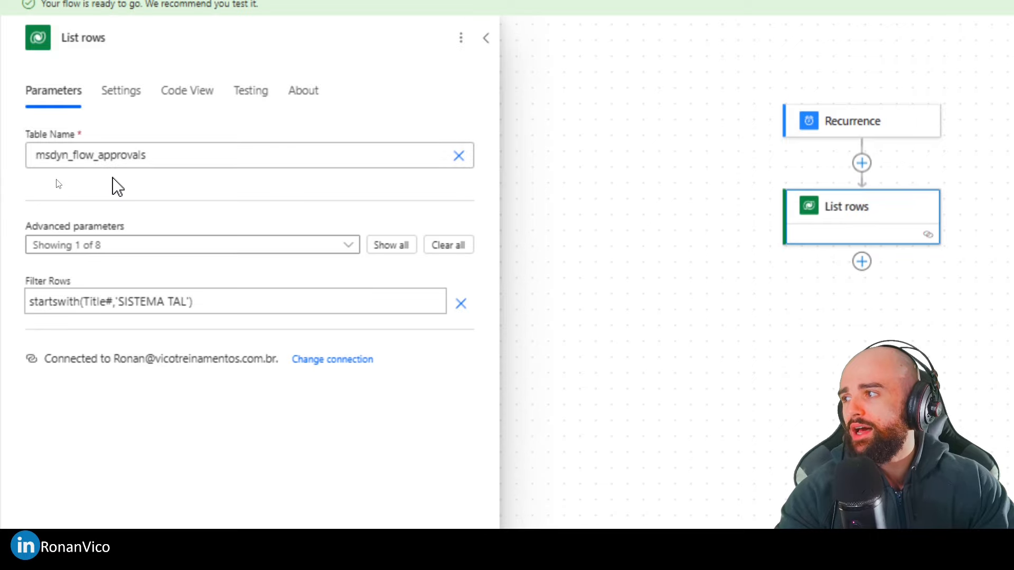
click(115, 310)
key(BackSpace)
key(BackSpace)
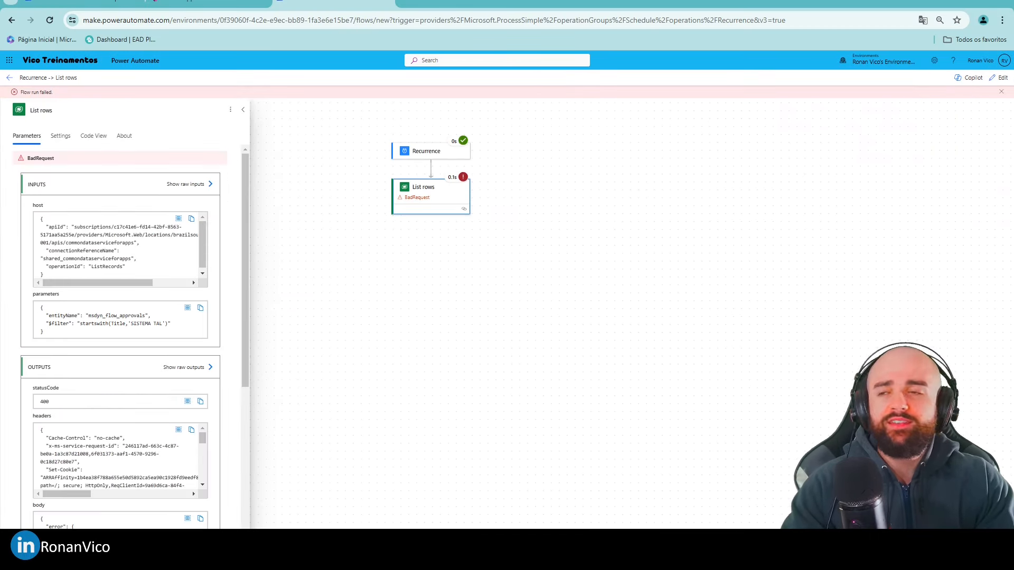
- Read the failed run's error, open the Título column's advanced options in the Aprovações table and copy its logical name
scroll(193, 439, down, 3)
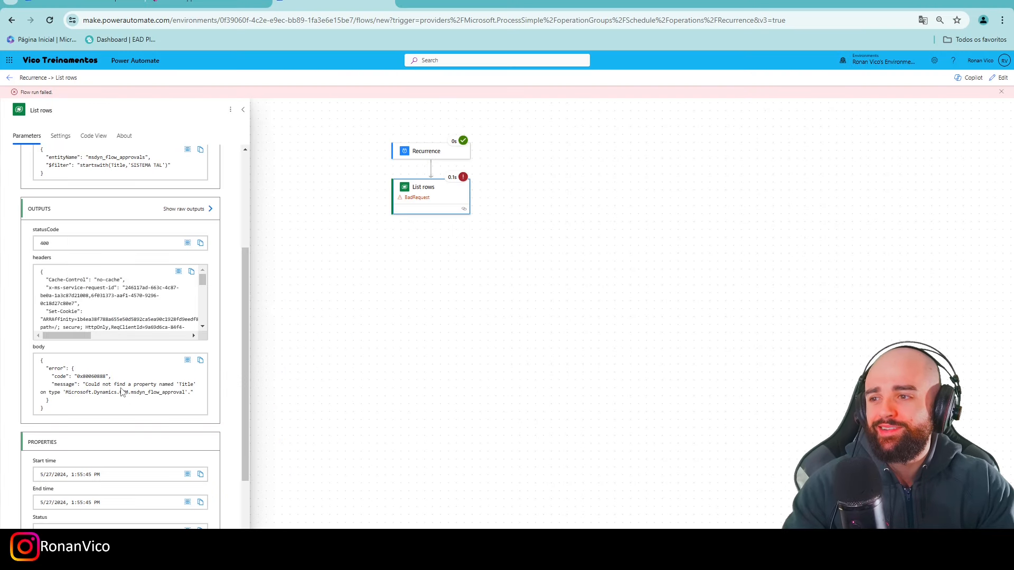
click(113, 2)
click(192, 2)
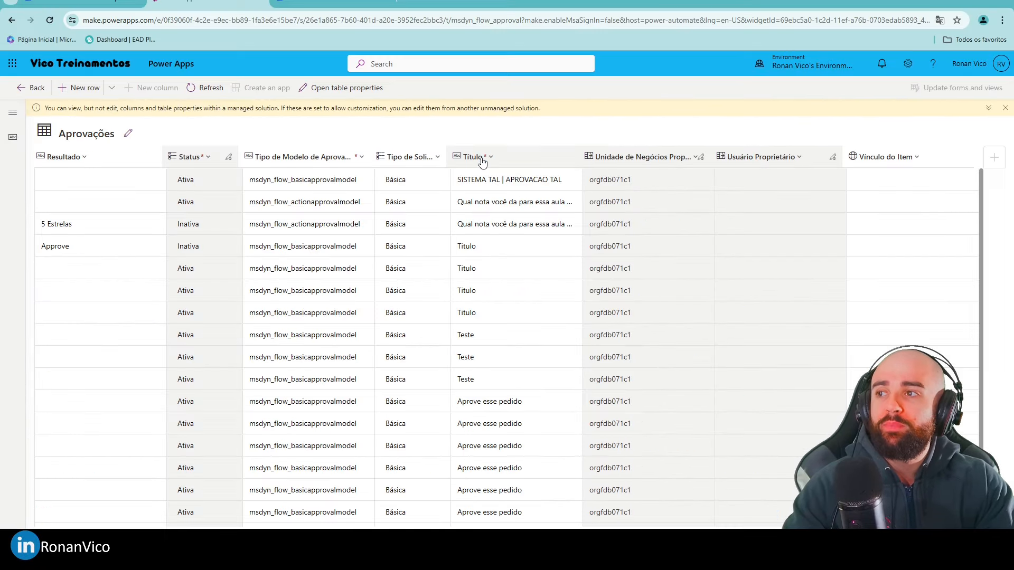
click(481, 162)
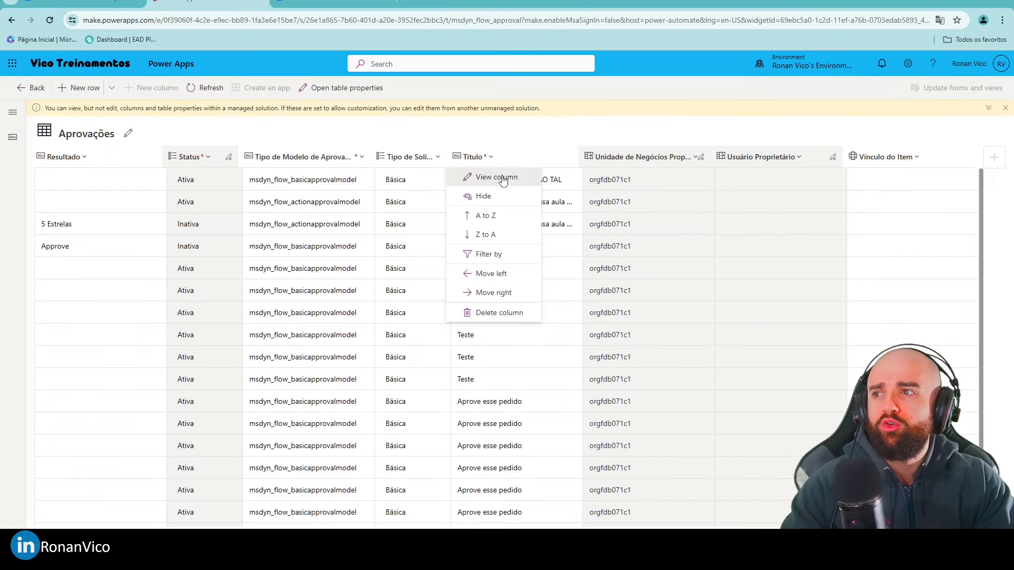
click(497, 144)
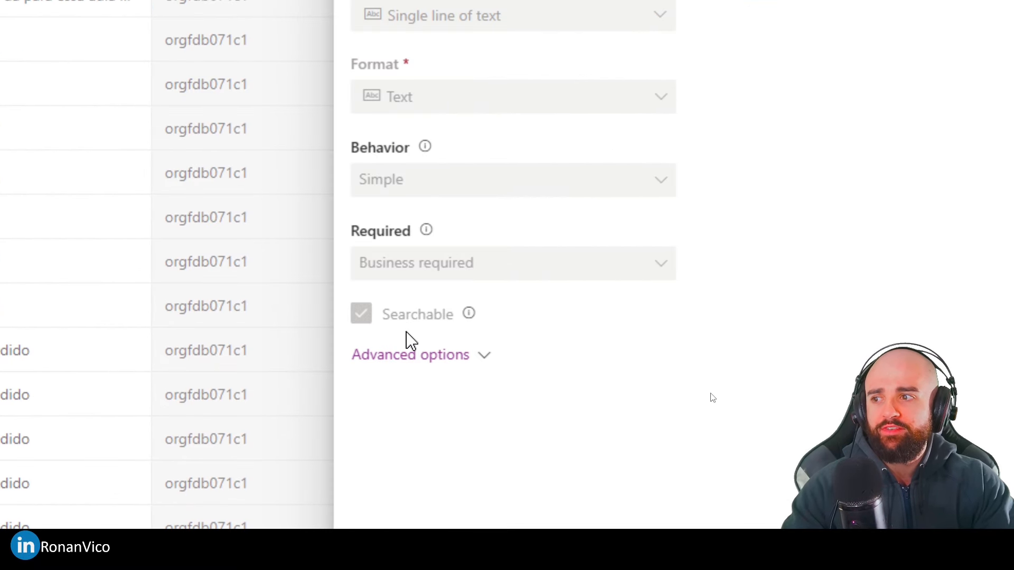
click(713, 403)
scroll(868, 350, down, 3)
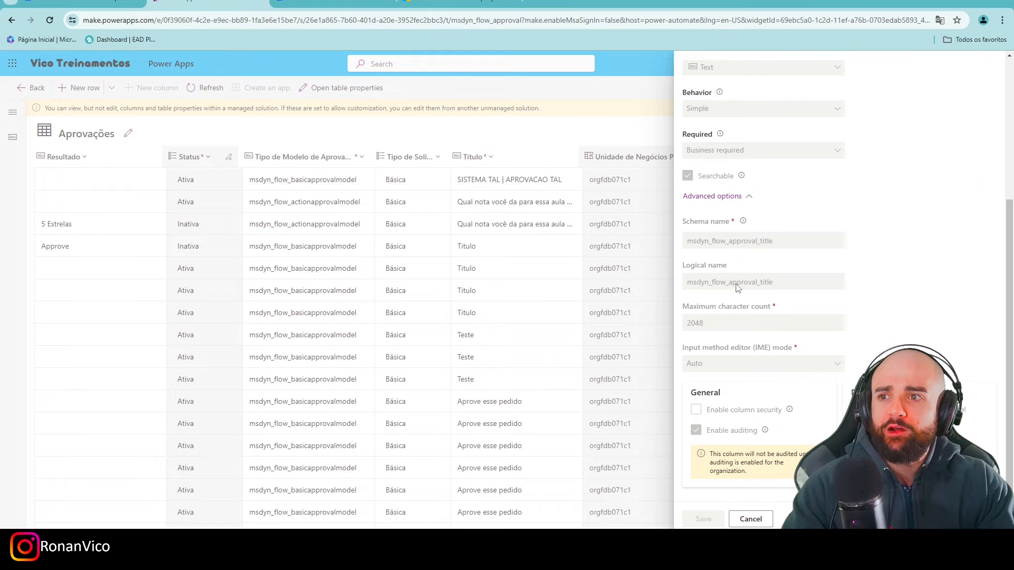
double_click(738, 282)
key(ctrl+c)
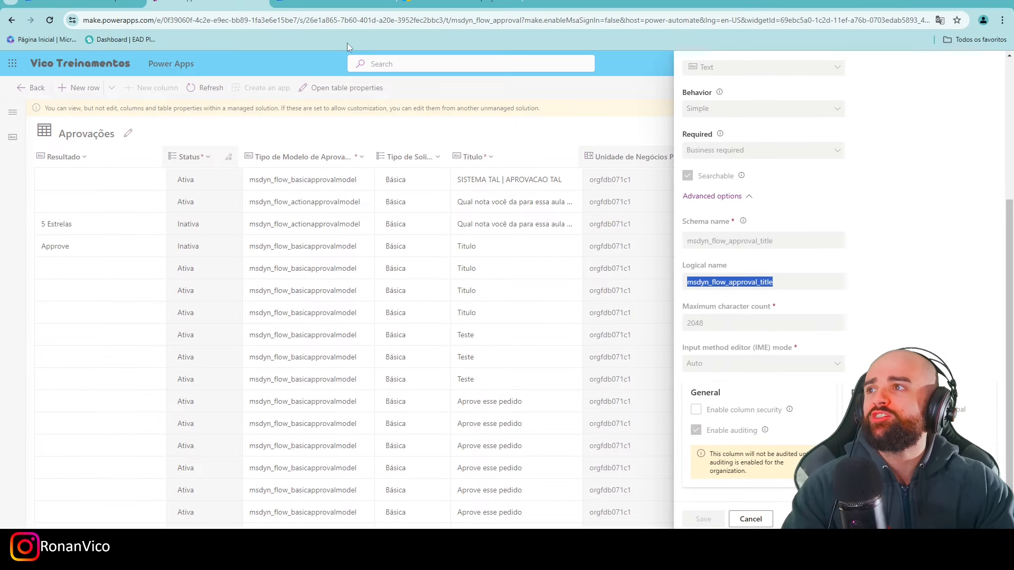
- Reopen the flow for editing, replace Title with msdyn_flow_approval_title in the List rows filter, and save and test the flow
click(333, 5)
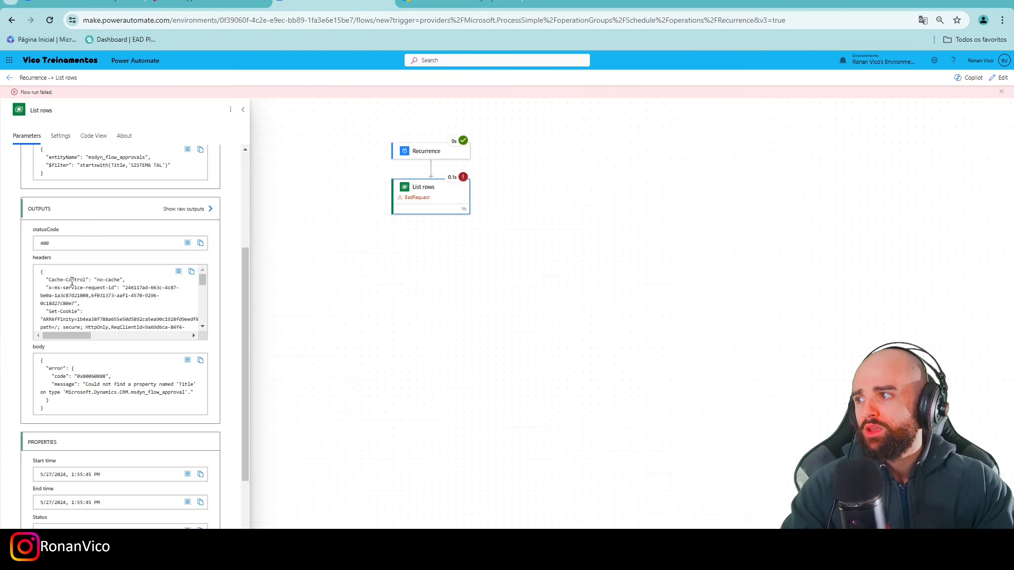
click(1000, 77)
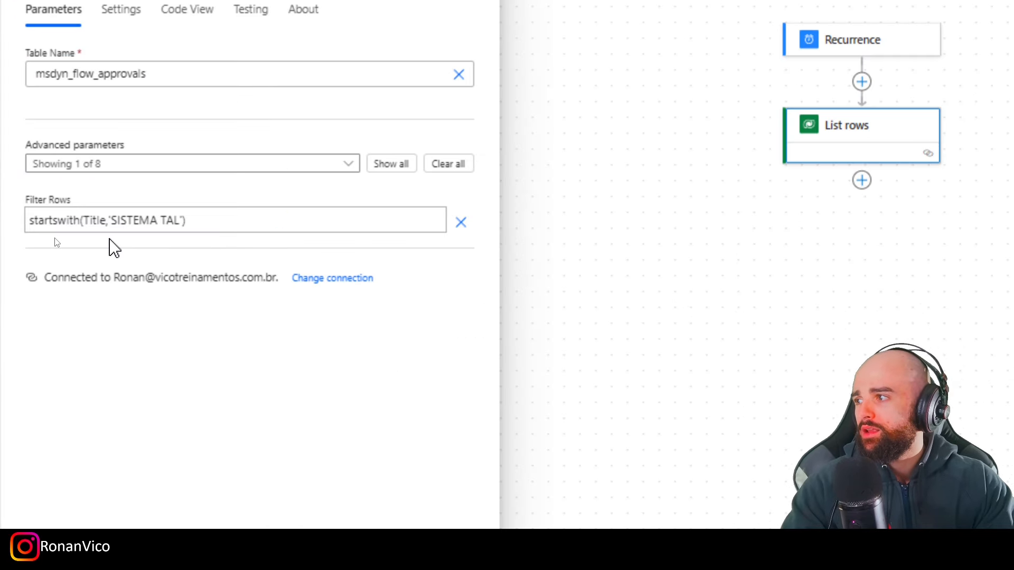
double_click(48, 229)
key(ctrl+v)
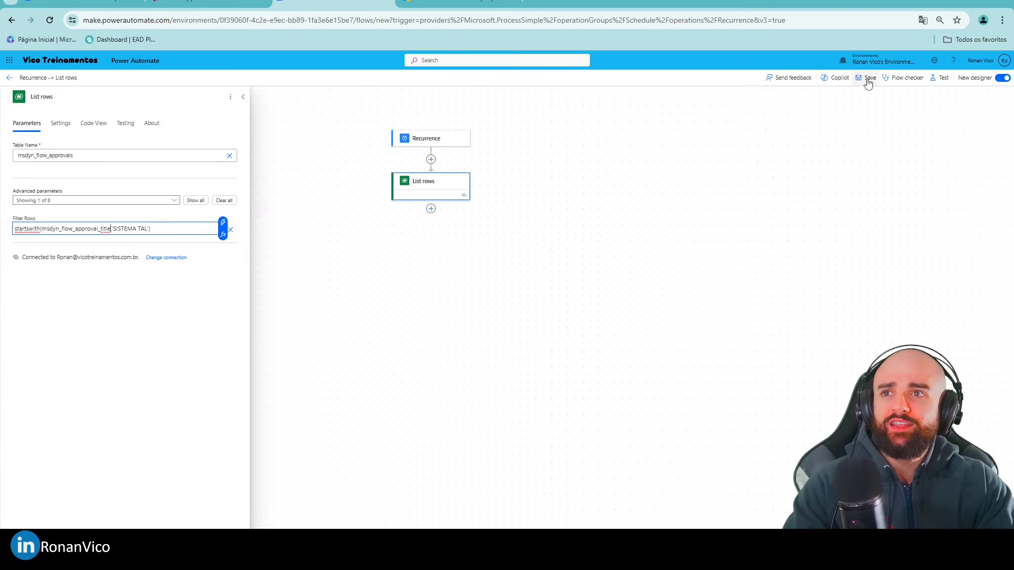
click(867, 78)
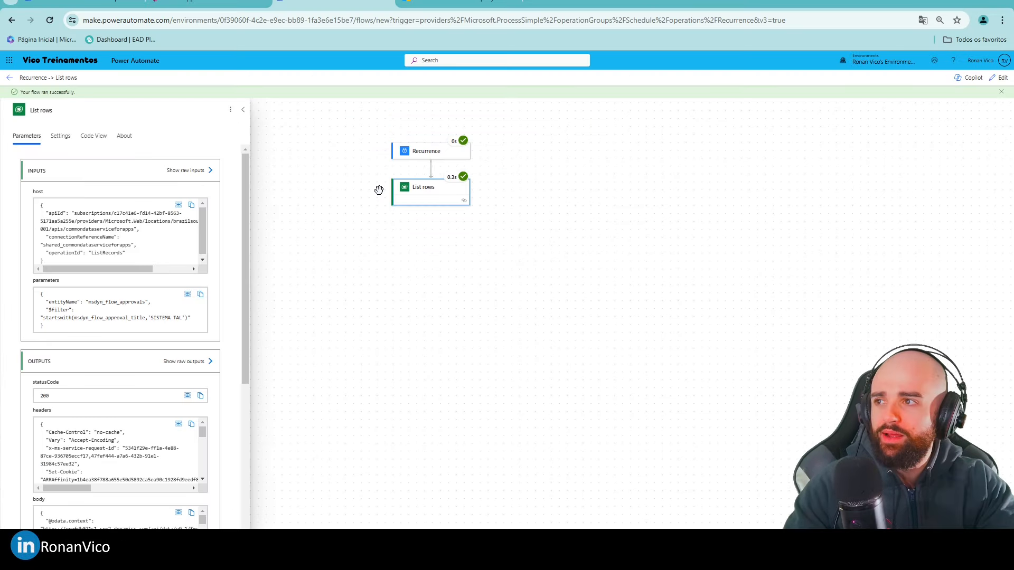
- Examine the output body of List rows in the finished run and reopen the flow for editing
drag(246, 265, 244, 408)
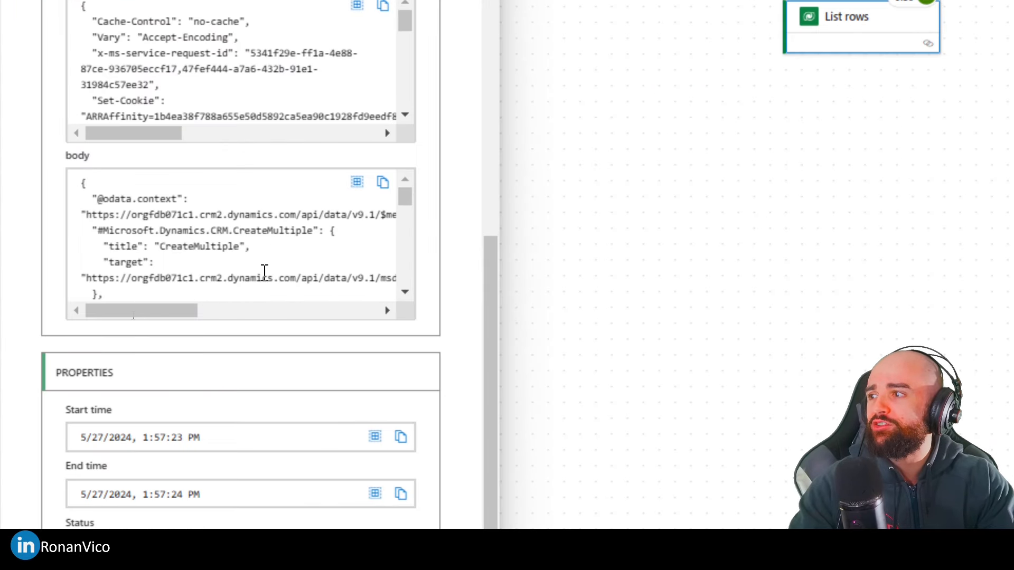
scroll(127, 316, down, 5)
mouse_move(138, 311)
mouse_down()
mouse_move(218, 314)
mouse_move(132, 311)
mouse_up()
drag(405, 202, 400, 287)
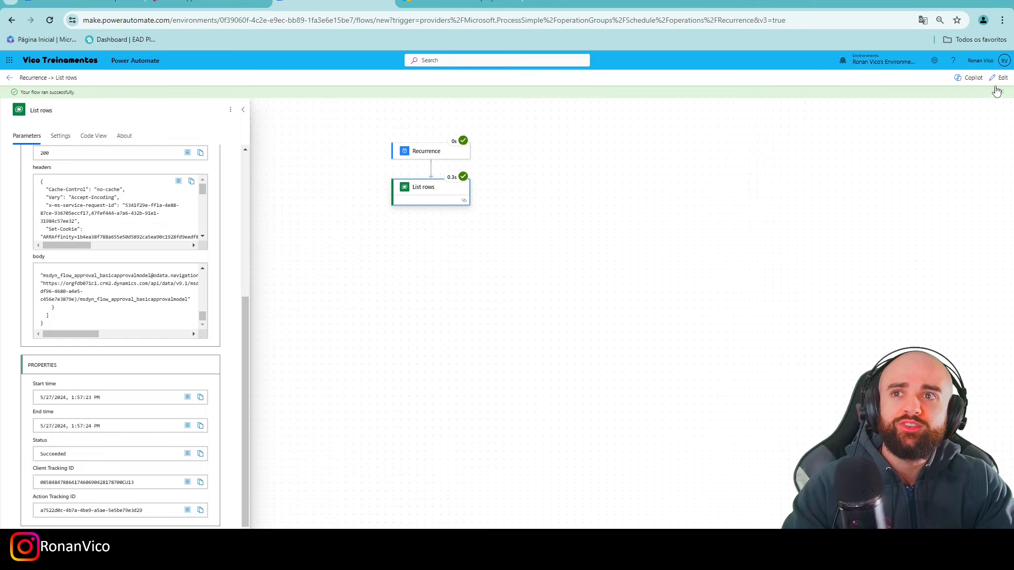
click(1000, 78)
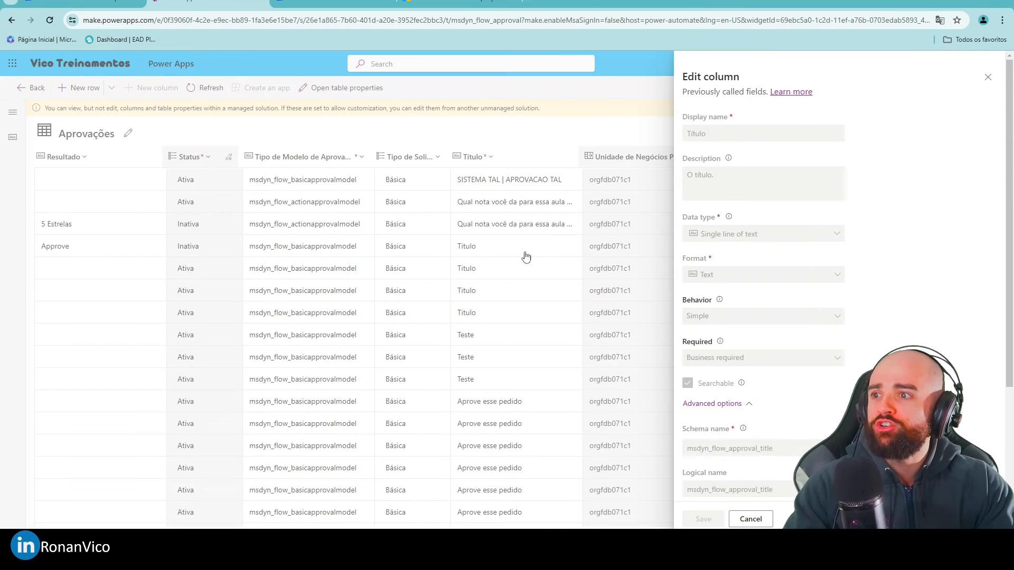
- In the Aprovações table, close the Título column details, find the Resultado column and copy its schema name from the advanced options
click(609, 455)
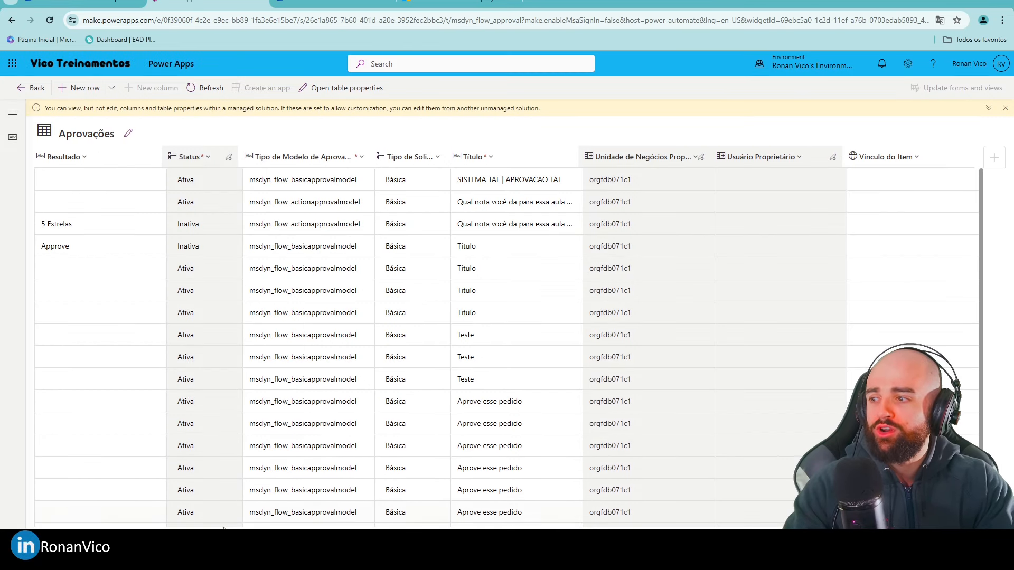
scroll(686, 511, left, 10)
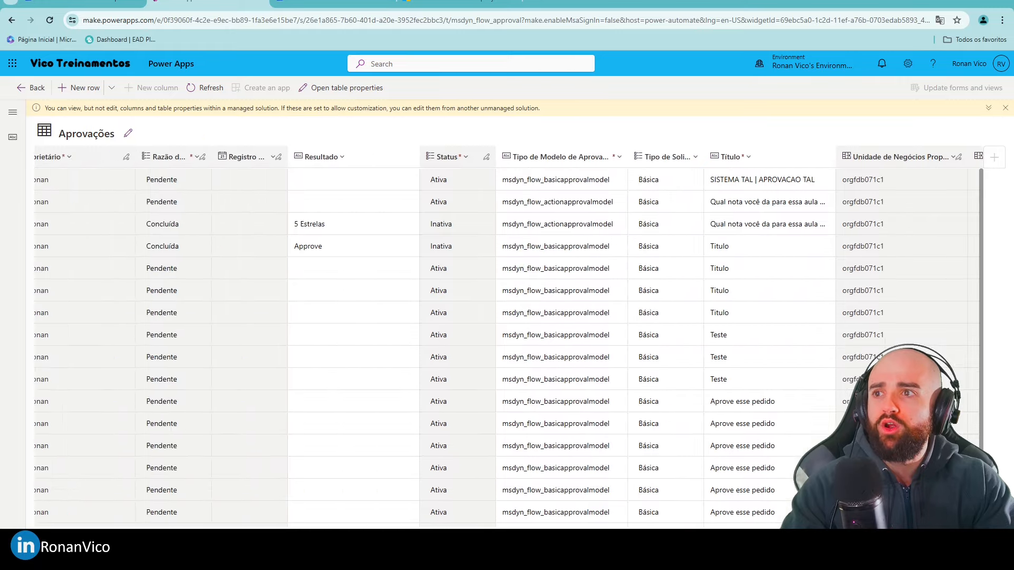
drag(566, 165, 607, 166)
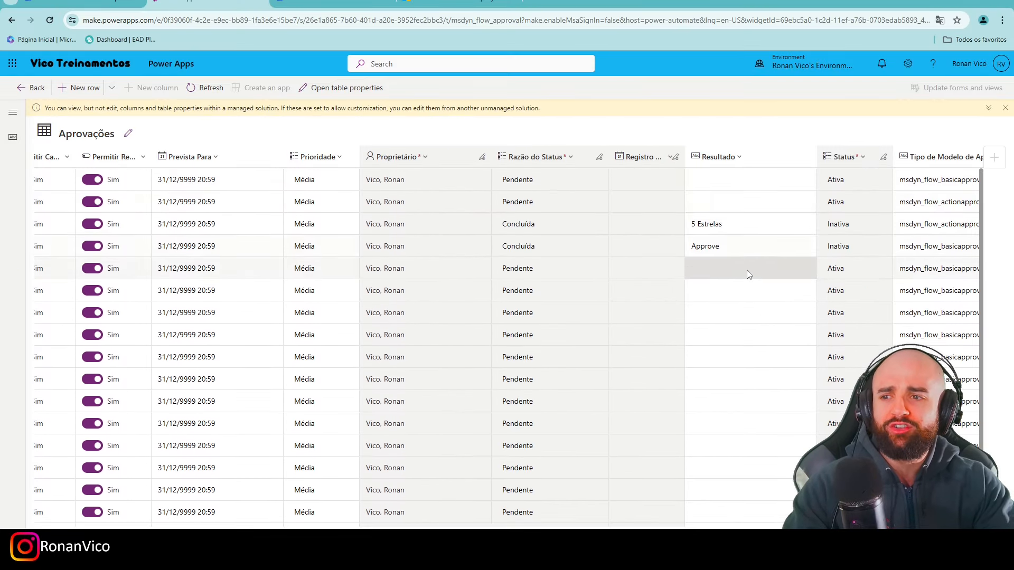
scroll(747, 273, down, 2)
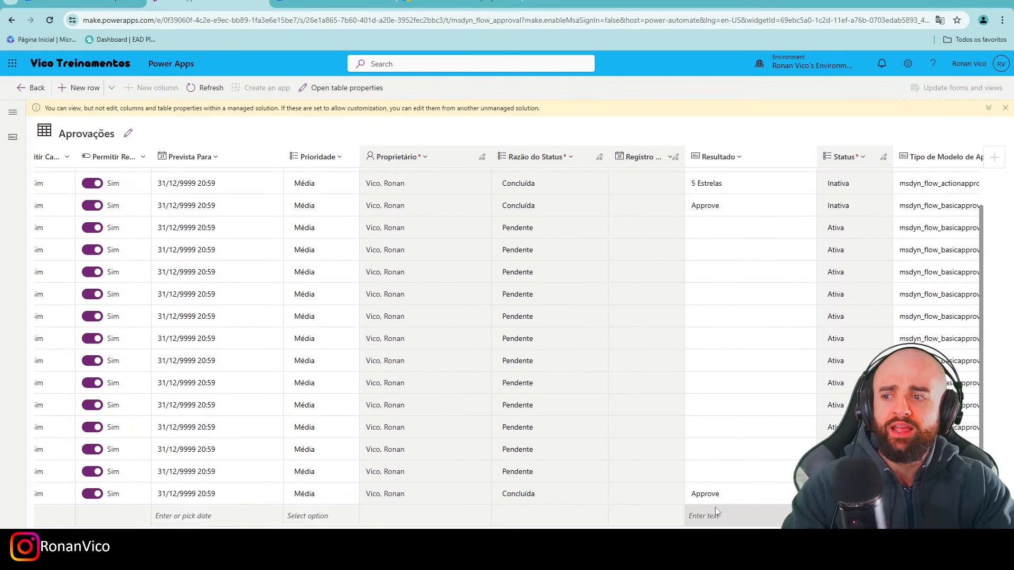
scroll(769, 219, up, 1)
scroll(766, 229, up, 1)
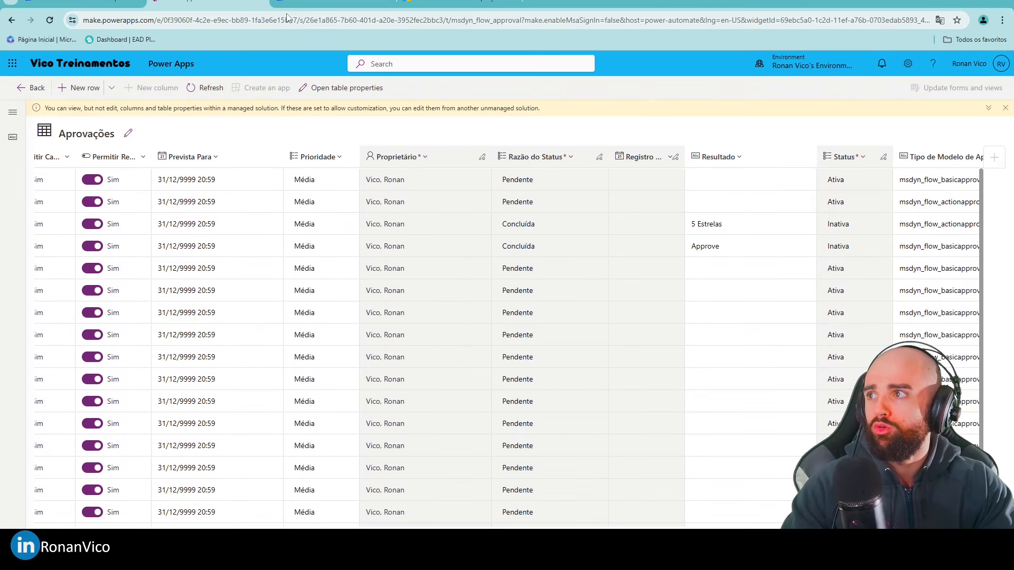
click(719, 159)
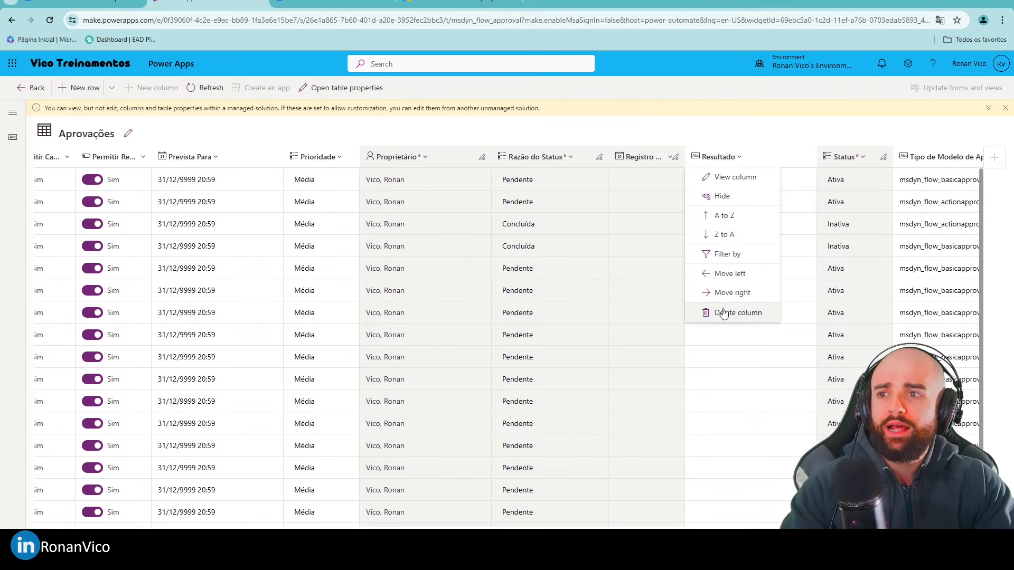
click(732, 177)
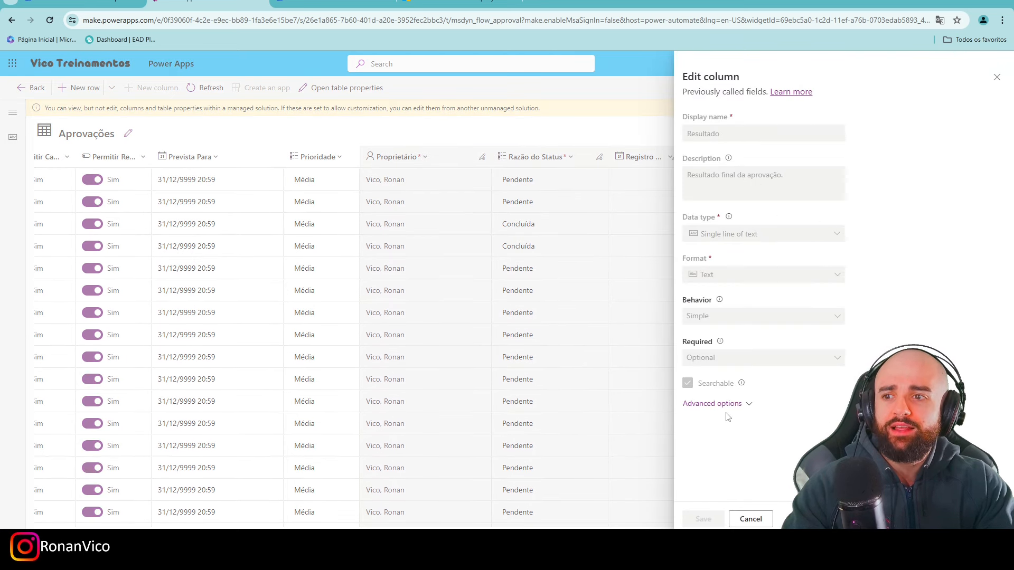
click(723, 404)
scroll(739, 317, down, 4)
double_click(745, 242)
key(ctrl+c)
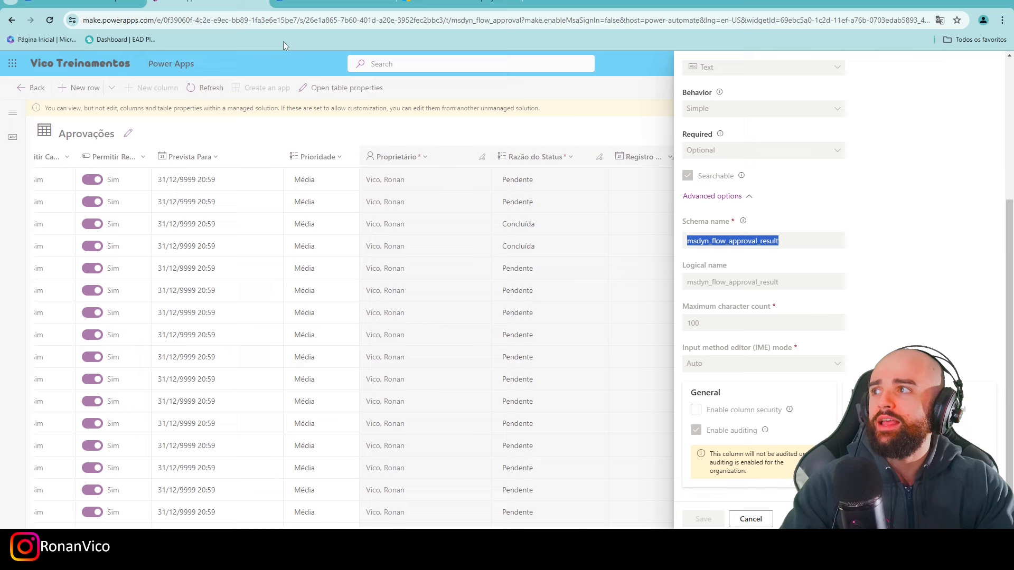
- Extend the List rows filter in the flow with the condition and msdyn_flow_approval_result eq null
click(342, 2)
key(super+plus)
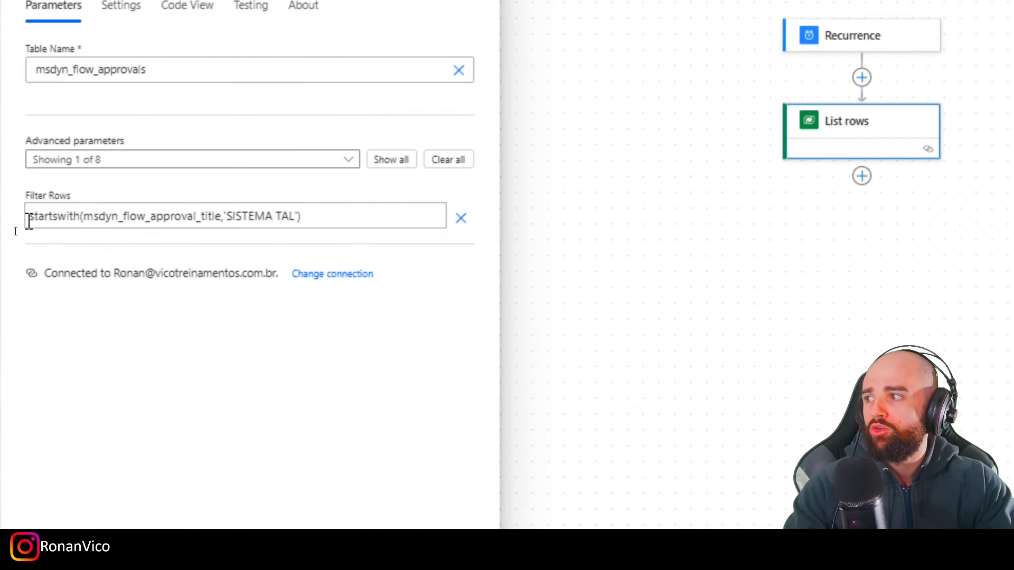
click(355, 207)
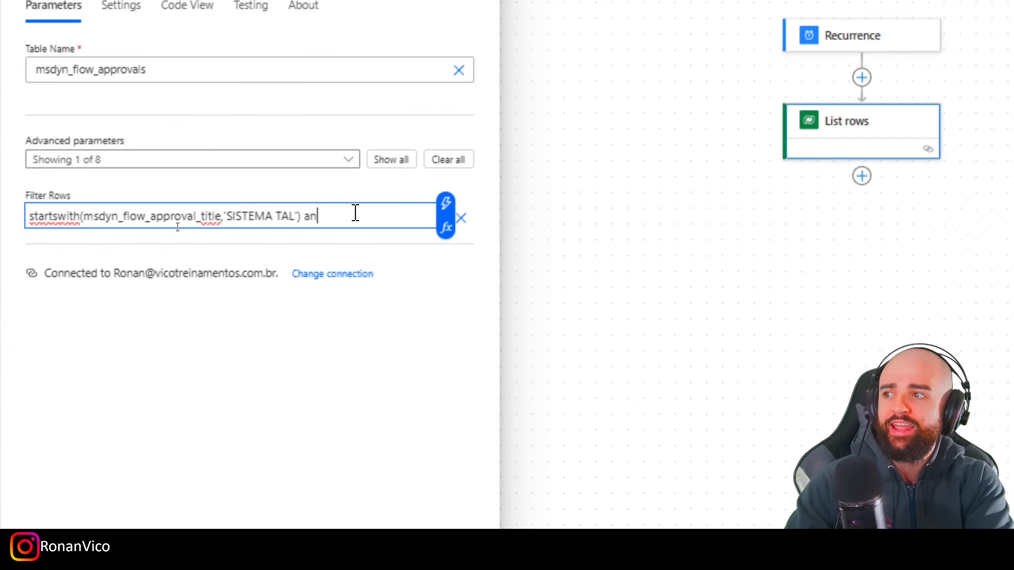
key(ctrl+v)
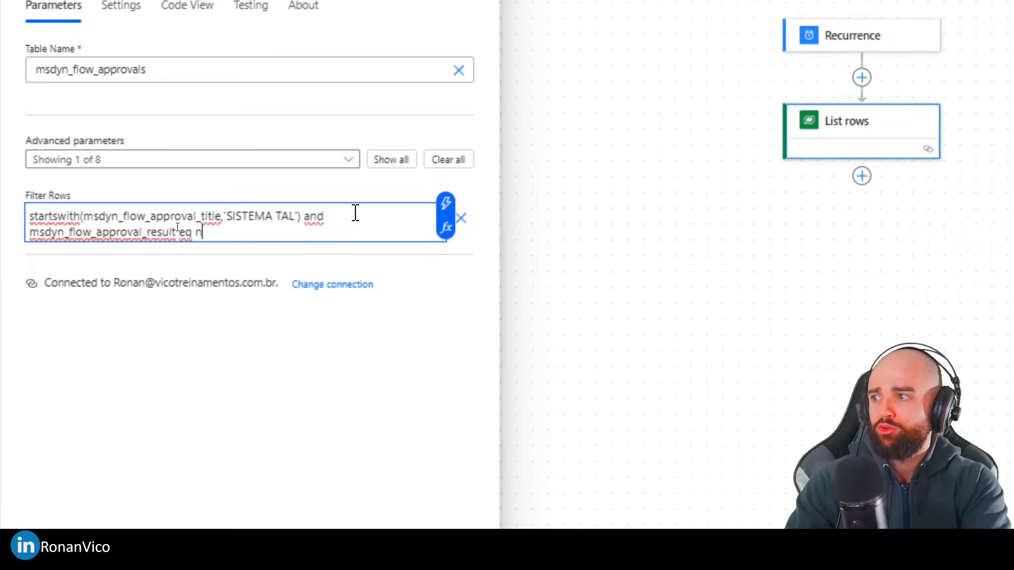
key(super+minus)
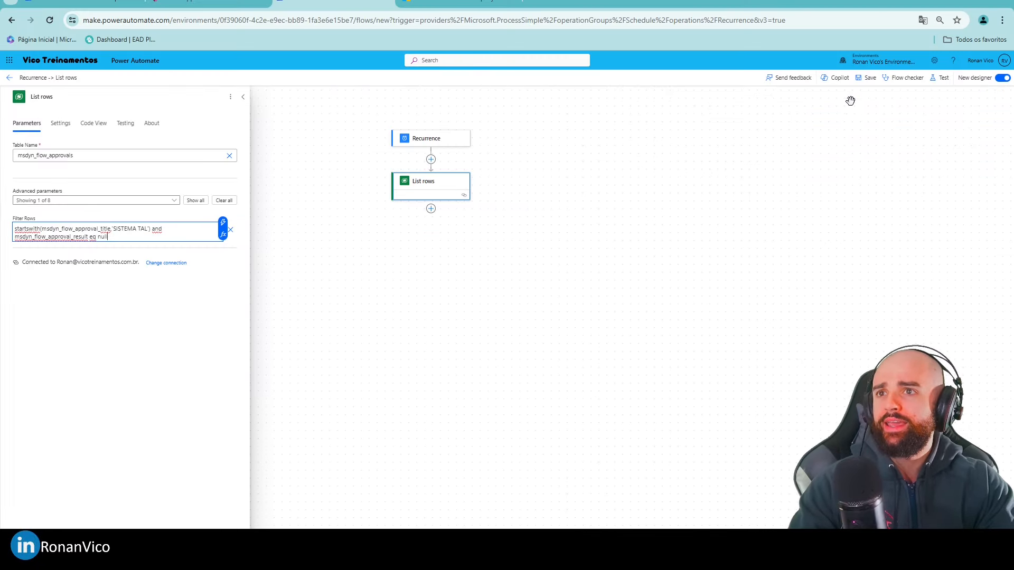
- Save the flow with the extended filter and run a manual test
click(870, 79)
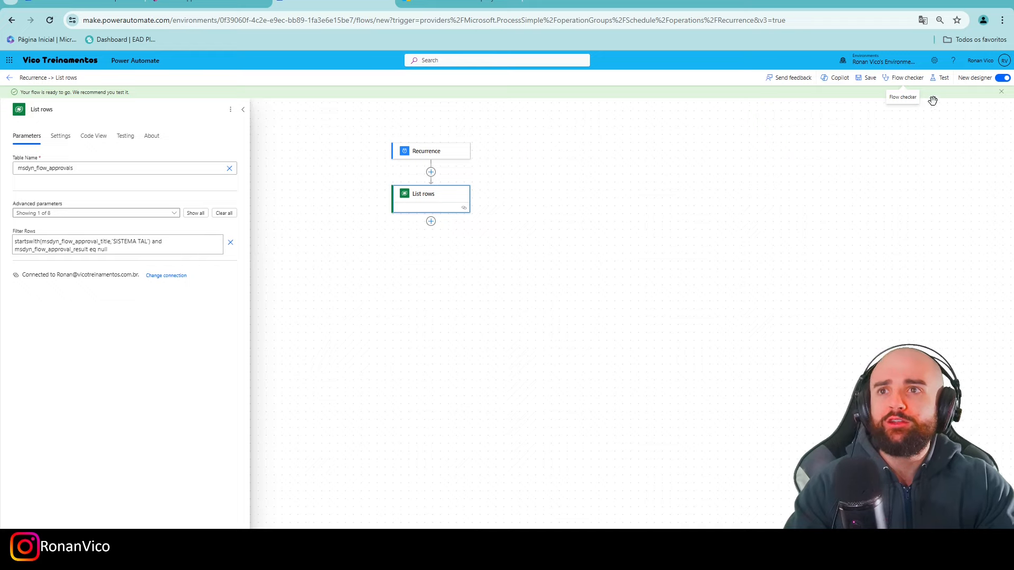
click(944, 78)
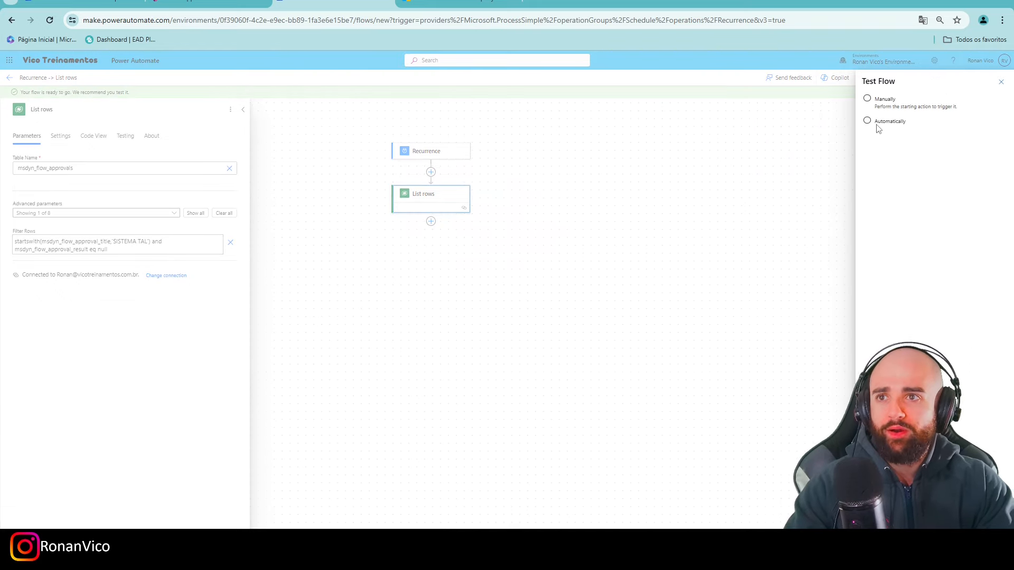
click(877, 518)
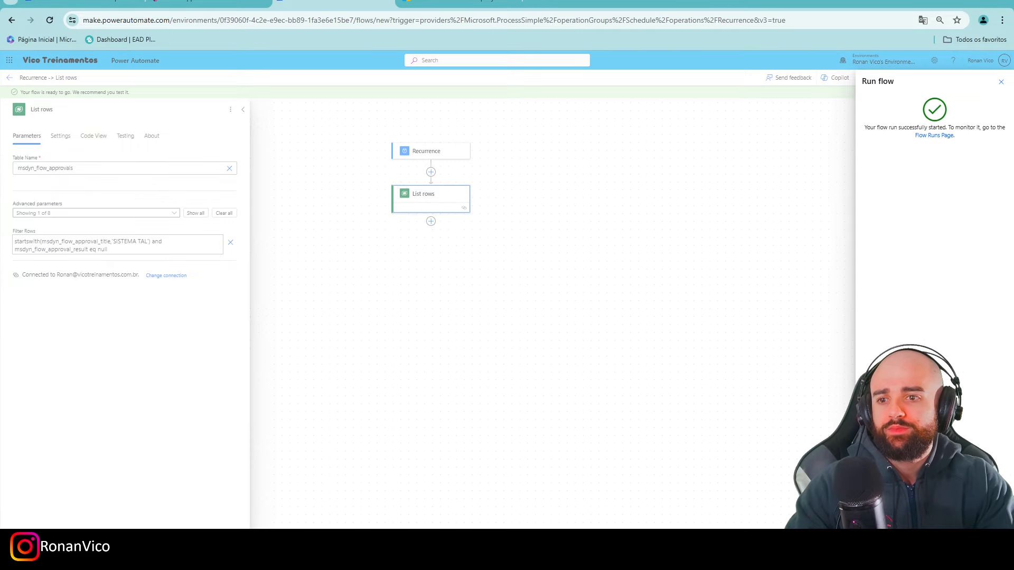
click(877, 518)
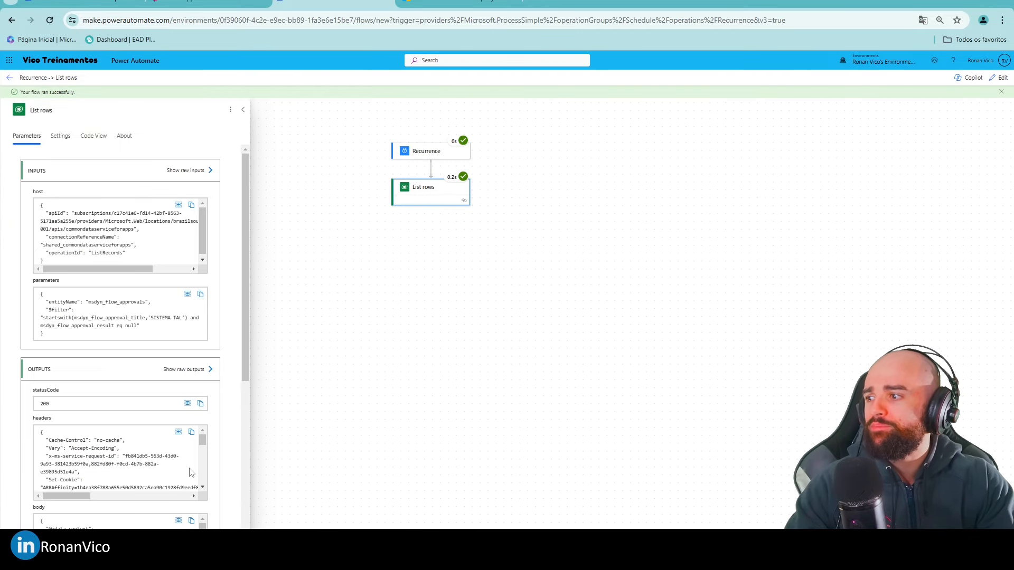
- Examine the records in the List rows output body of the new test run
drag(245, 310, 224, 471)
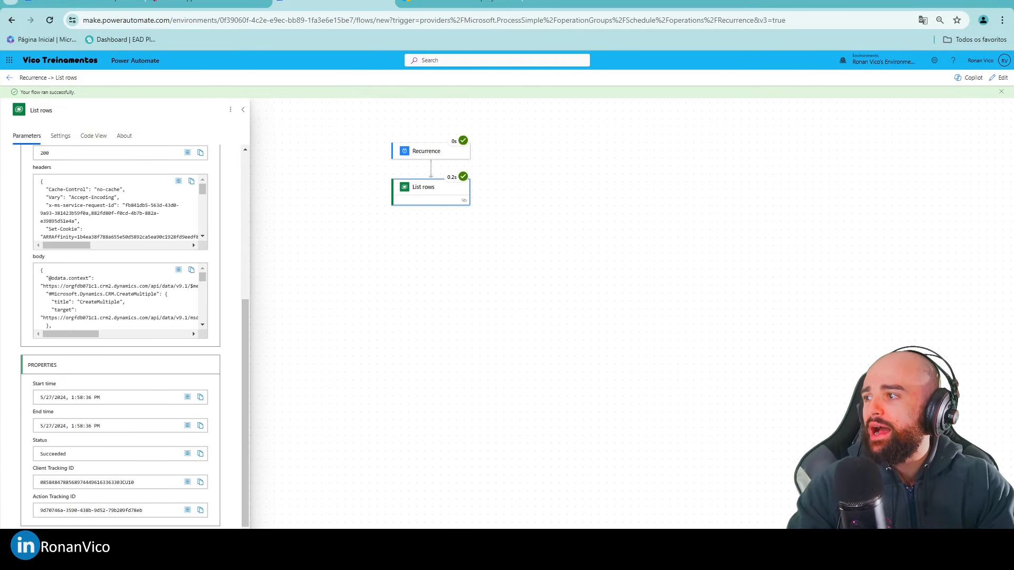
scroll(87, 305, down, 5)
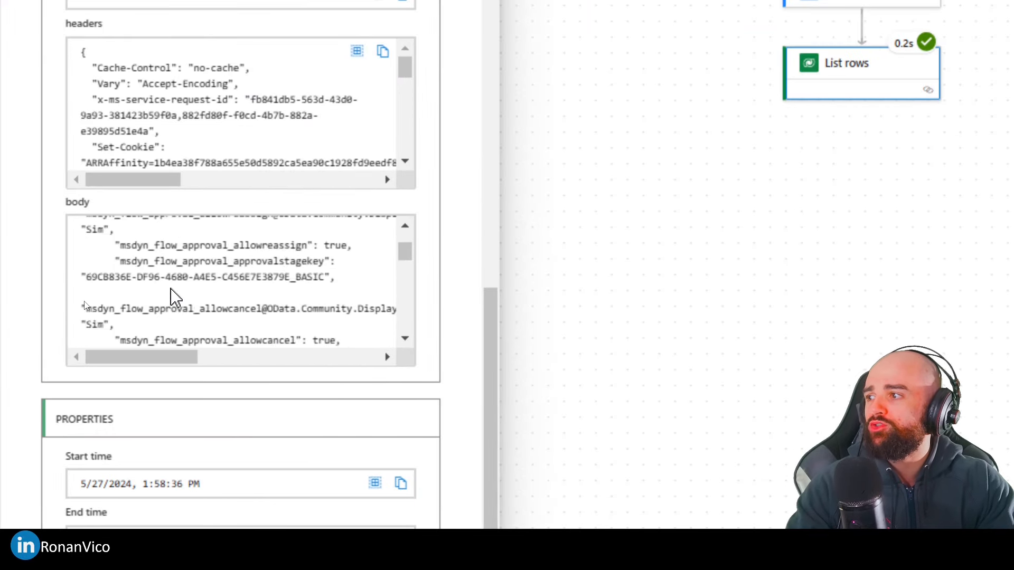
scroll(174, 298, down, 5)
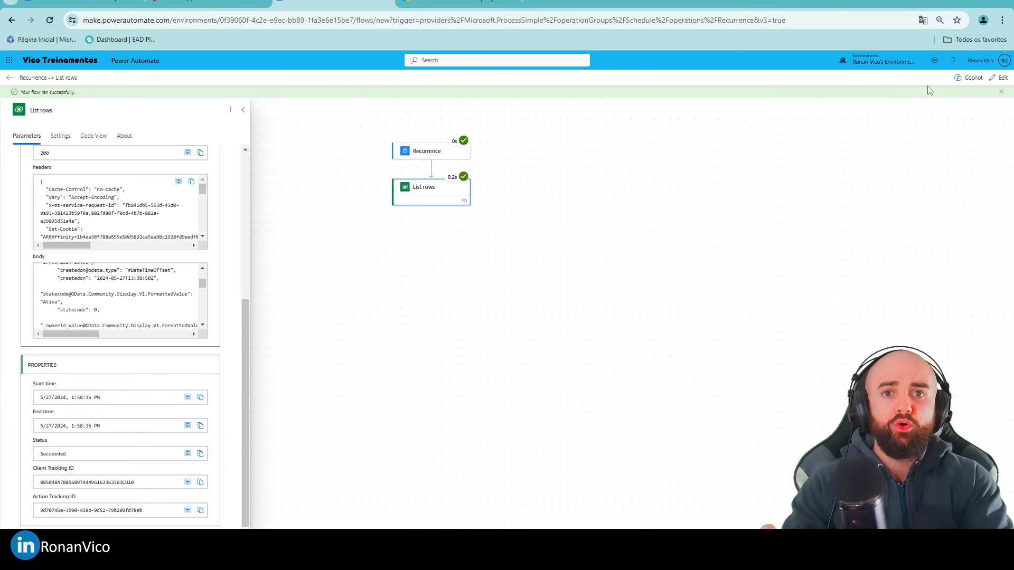
- Return the flow to editing and add a Compose action after List rows
click(1000, 78)
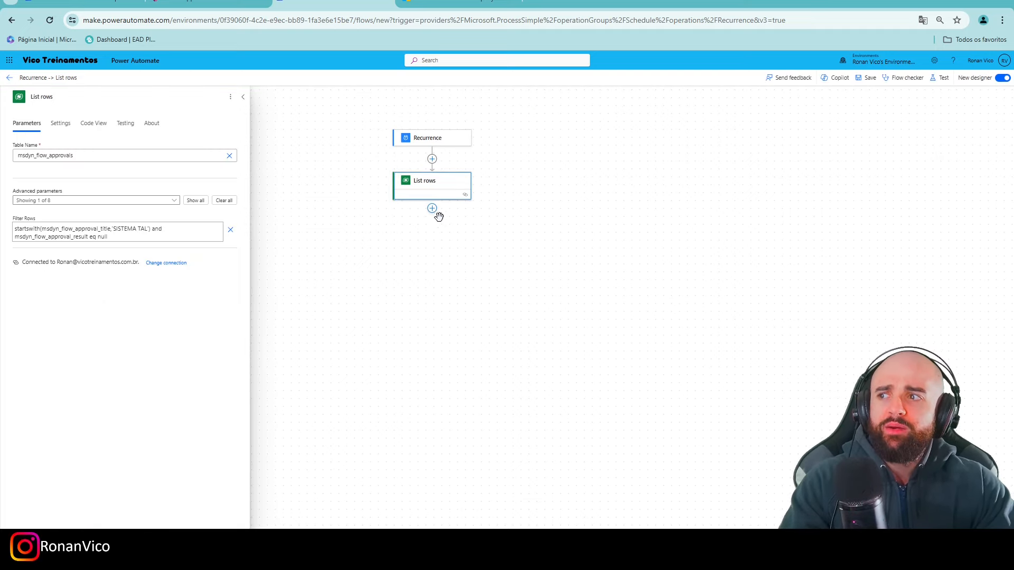
click(432, 209)
click(462, 204)
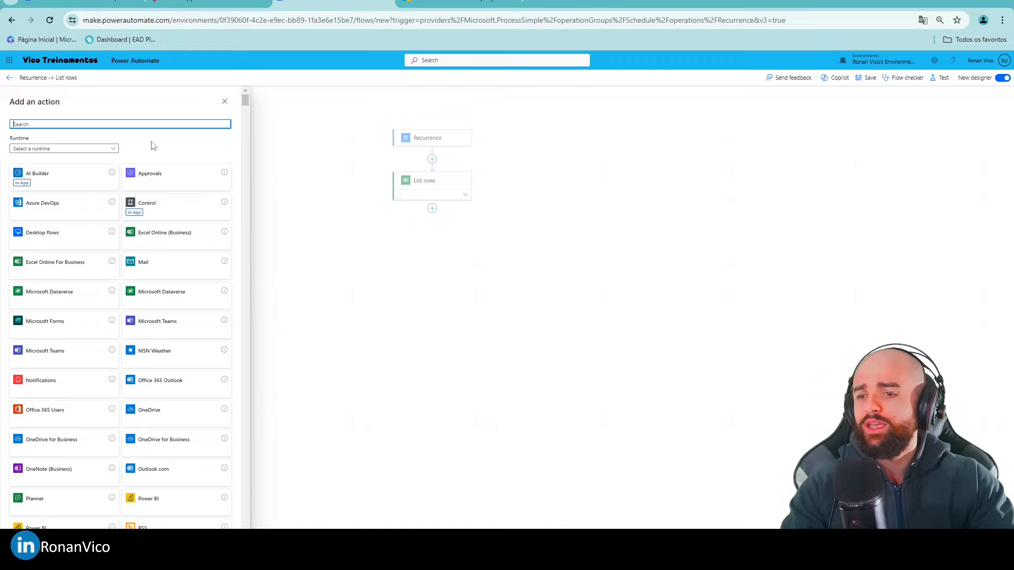
text(compo)
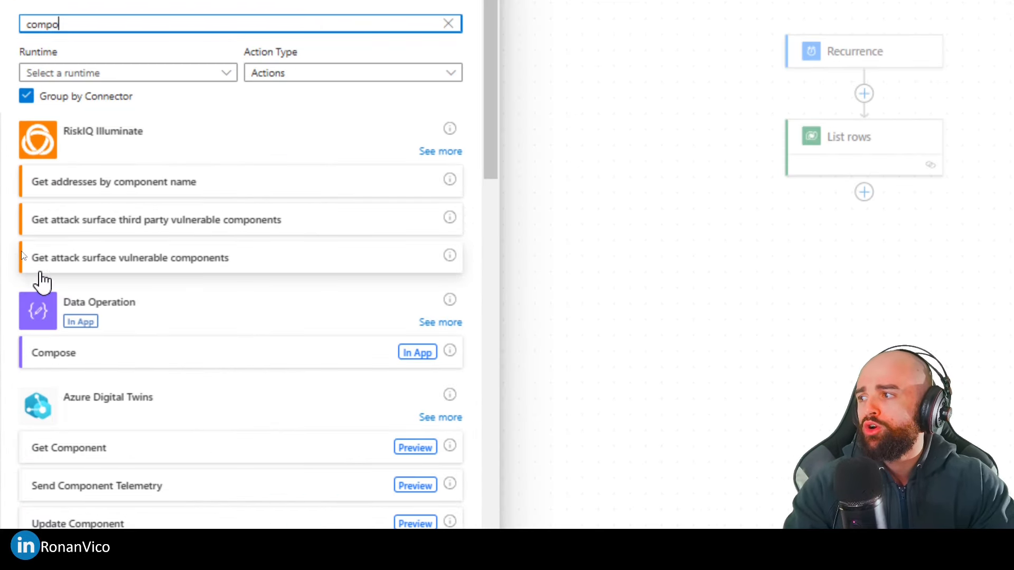
click(42, 290)
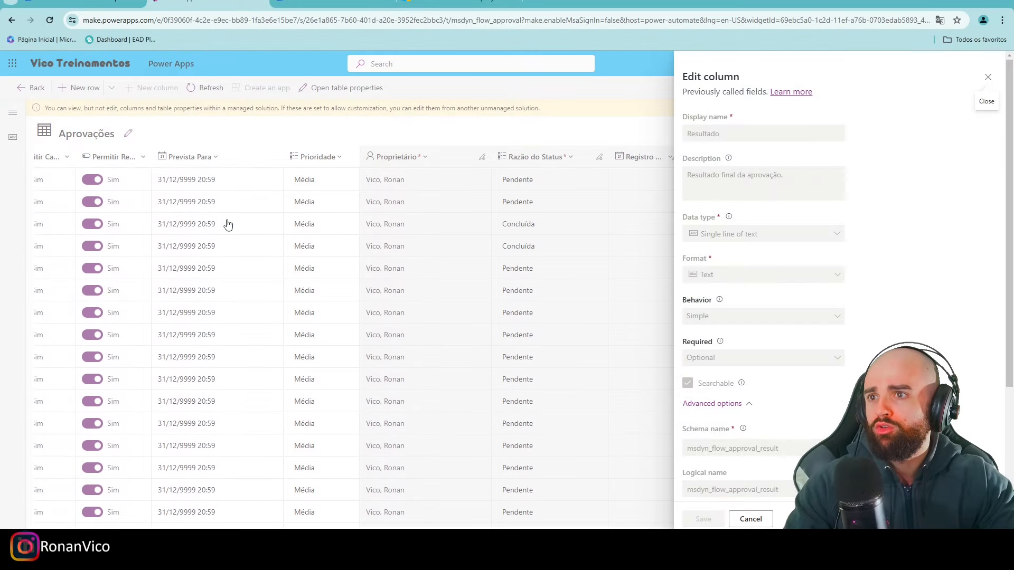
- Back in the flow, insert the Detalhes field from List rows into the Compose inputs
click(336, 2)
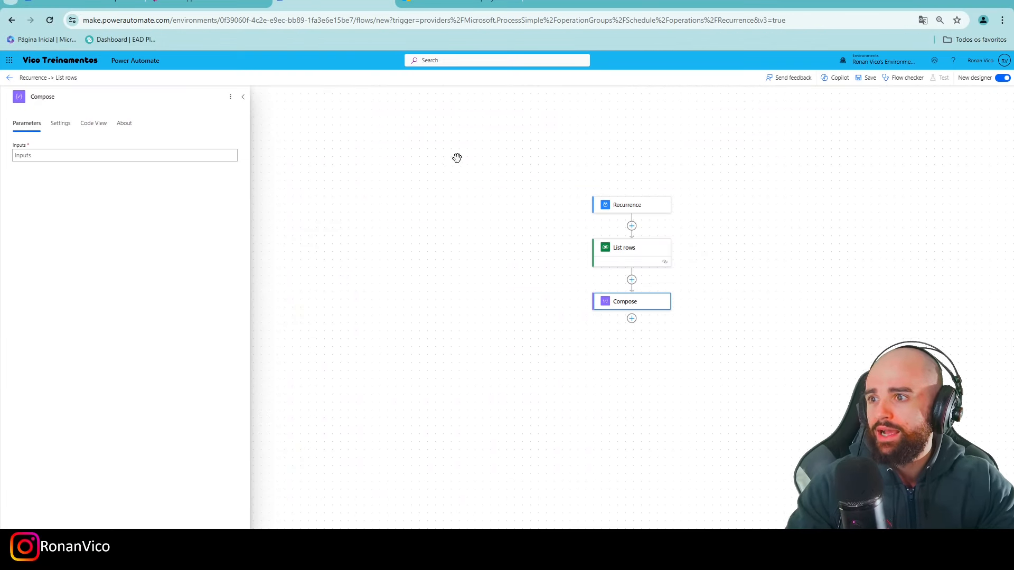
click(236, 152)
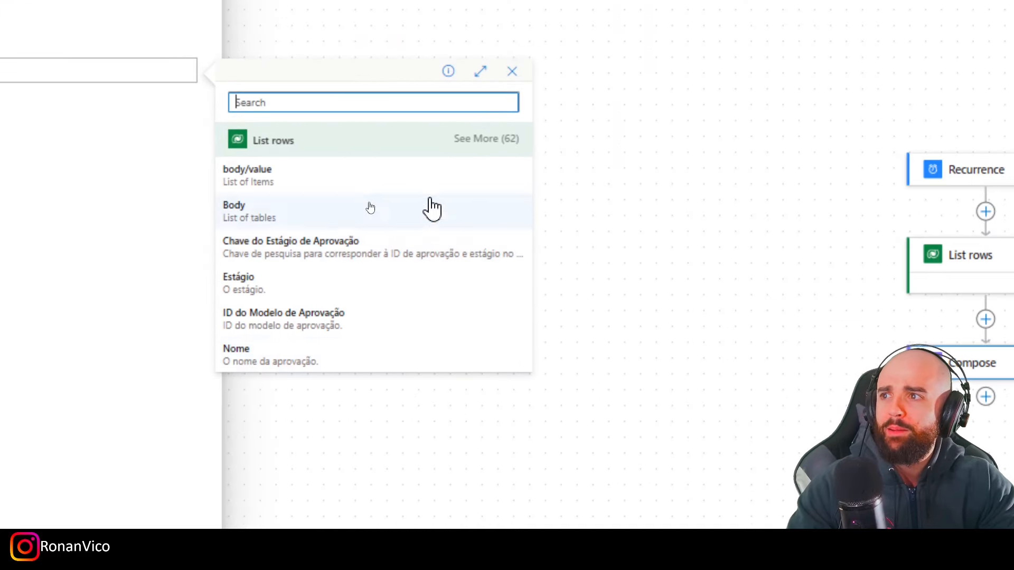
click(473, 141)
drag(531, 173, 523, 264)
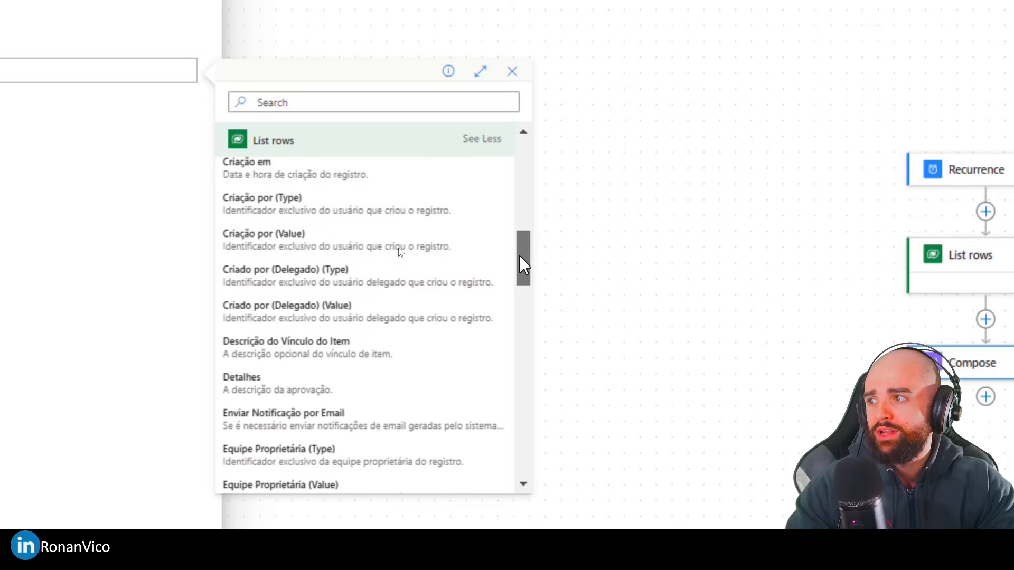
click(292, 393)
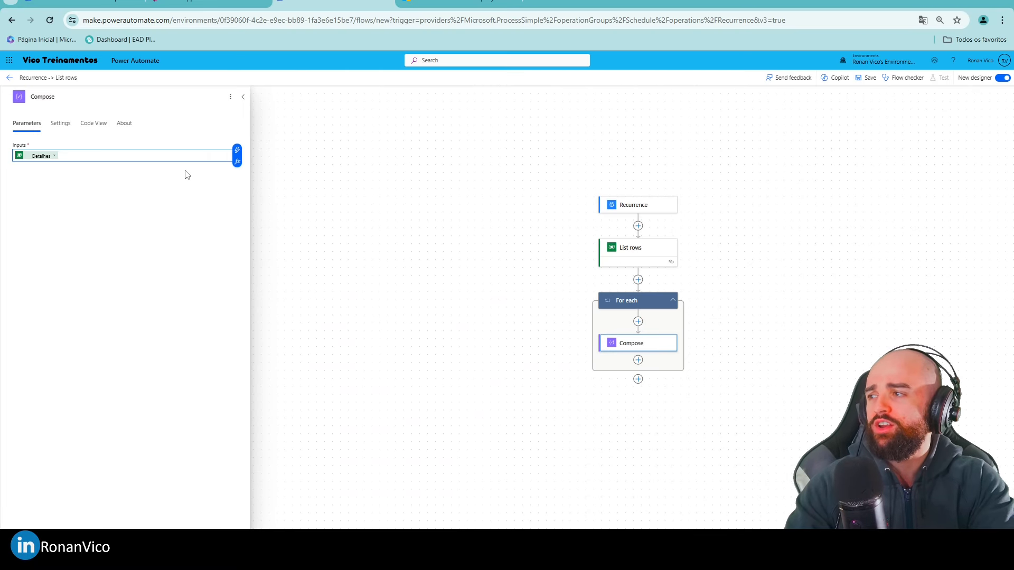
- In the Compose inputs, add the text line "descricação da aprovação" above the Detalhes value, with blank lines before it
key(Return)
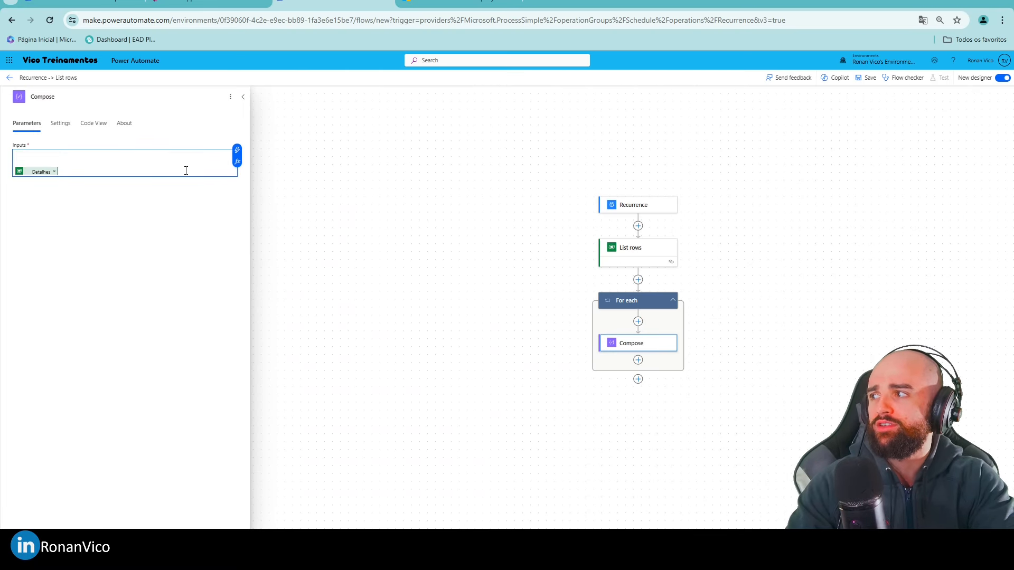
text(descricação da aprovação)
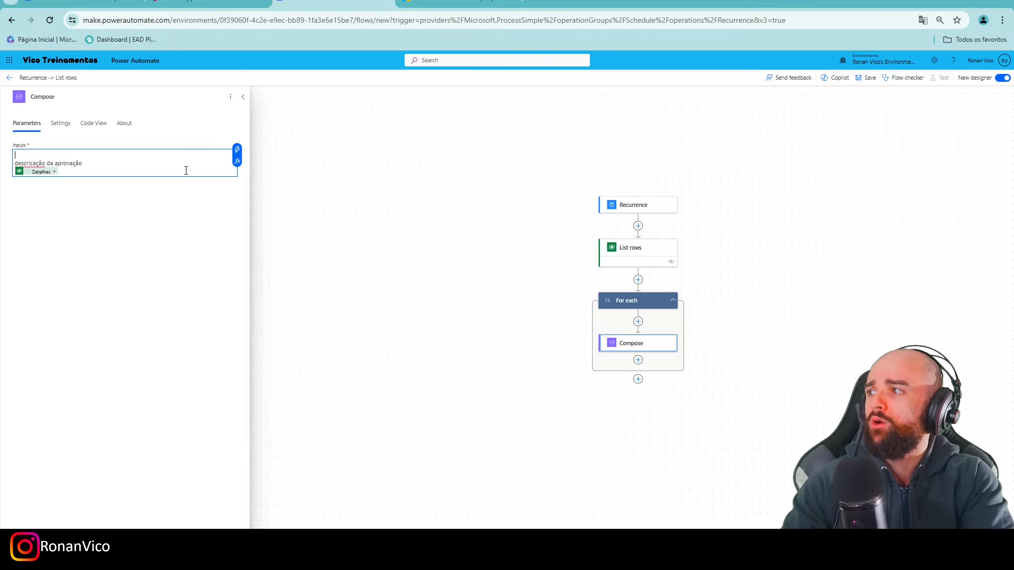
key(Return)
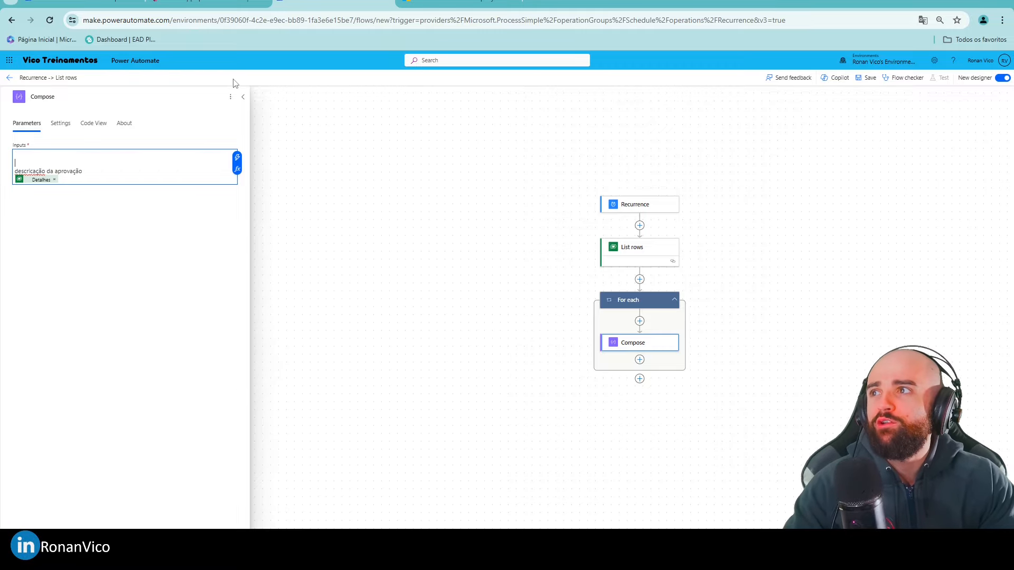
- Switch to the approvals solution in Power Apps and open the Solicitação de Aprovação table with all its rows
click(218, 2)
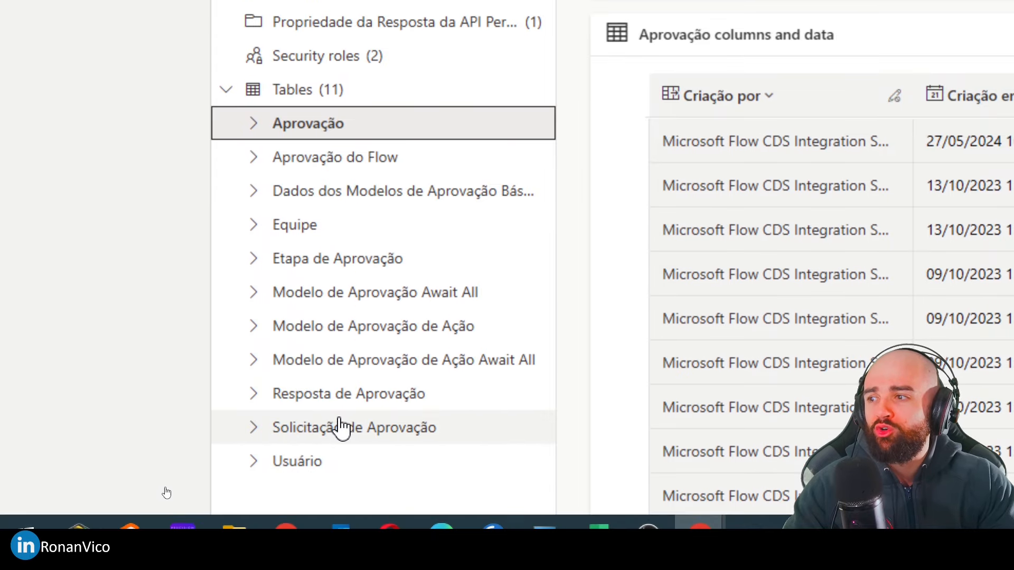
click(350, 441)
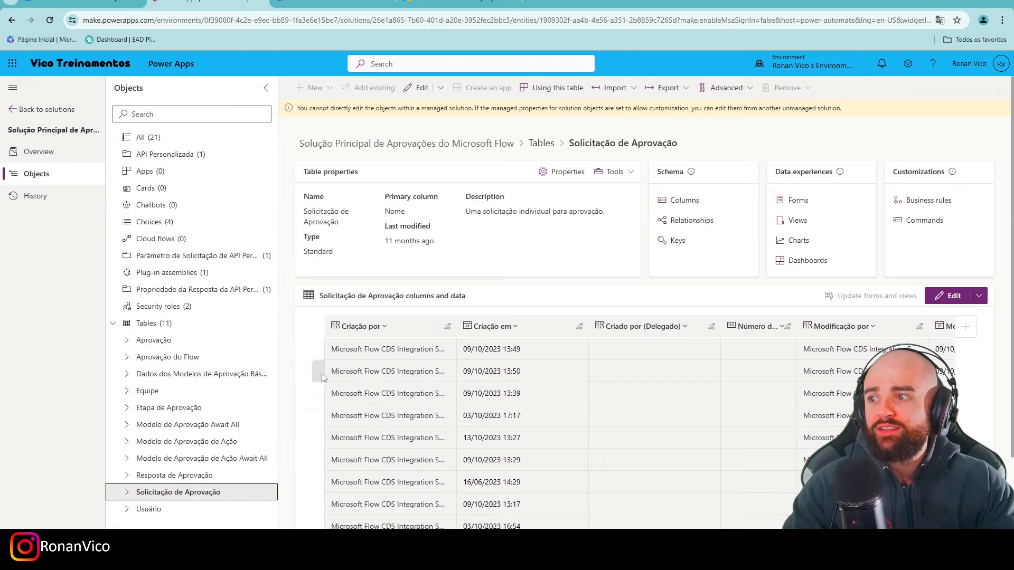
scroll(323, 378, down, 2)
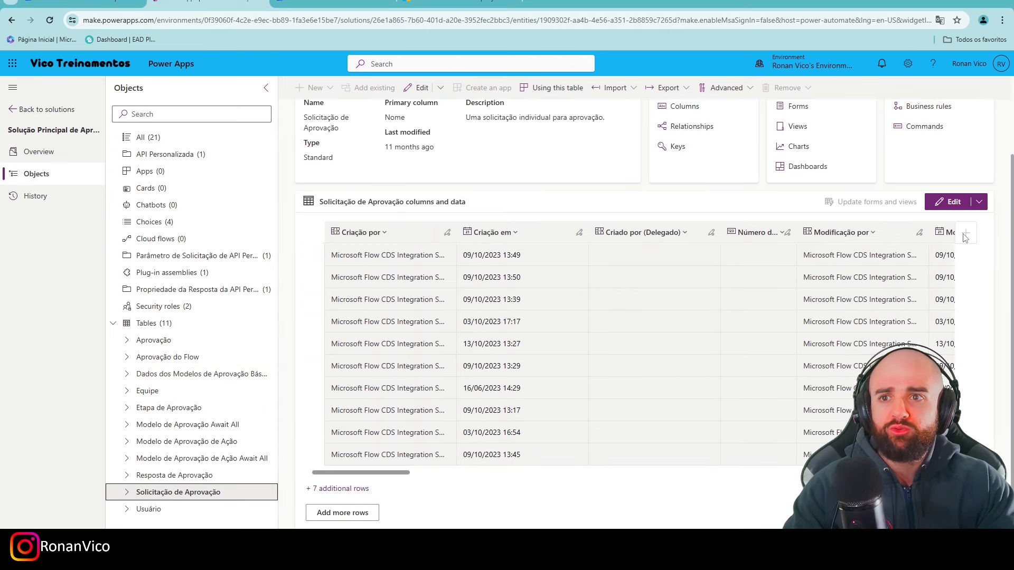
click(341, 489)
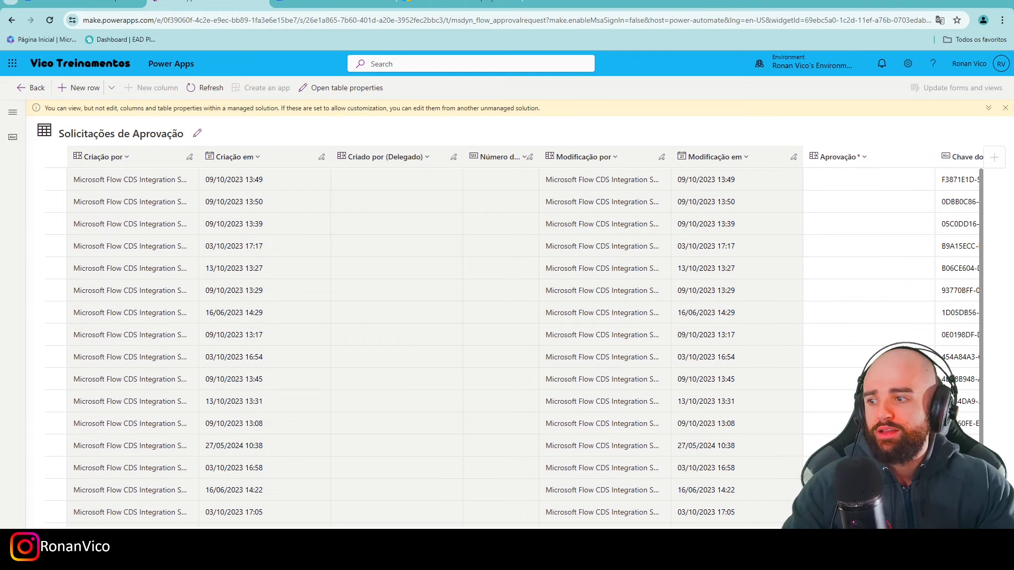
- Examine the columns and records of the Solicitações de Aprovação table, including response options, due date, owner and status
scroll(507, 338, right, 10)
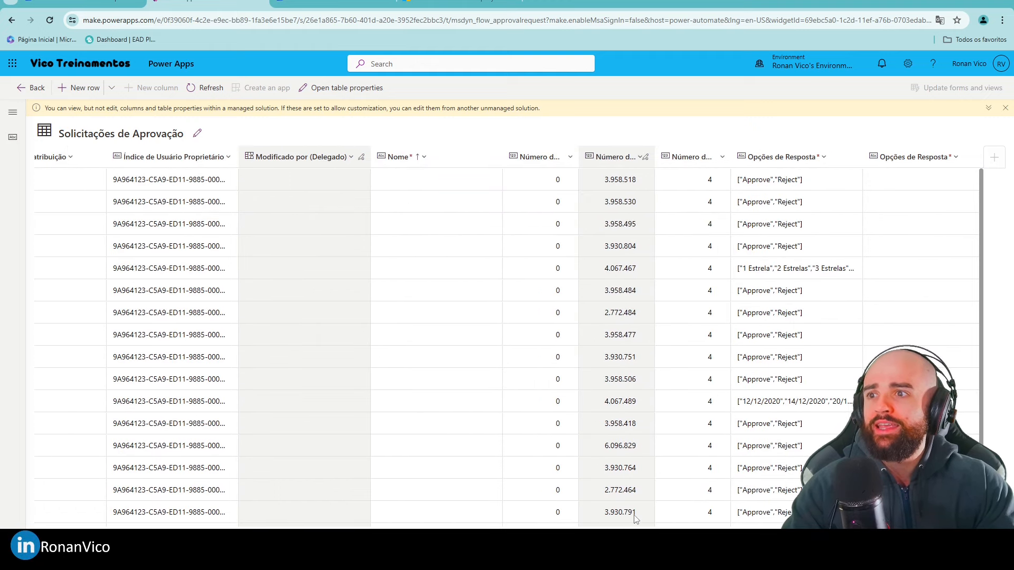
scroll(764, 509, right, 10)
scroll(764, 509, left, 15)
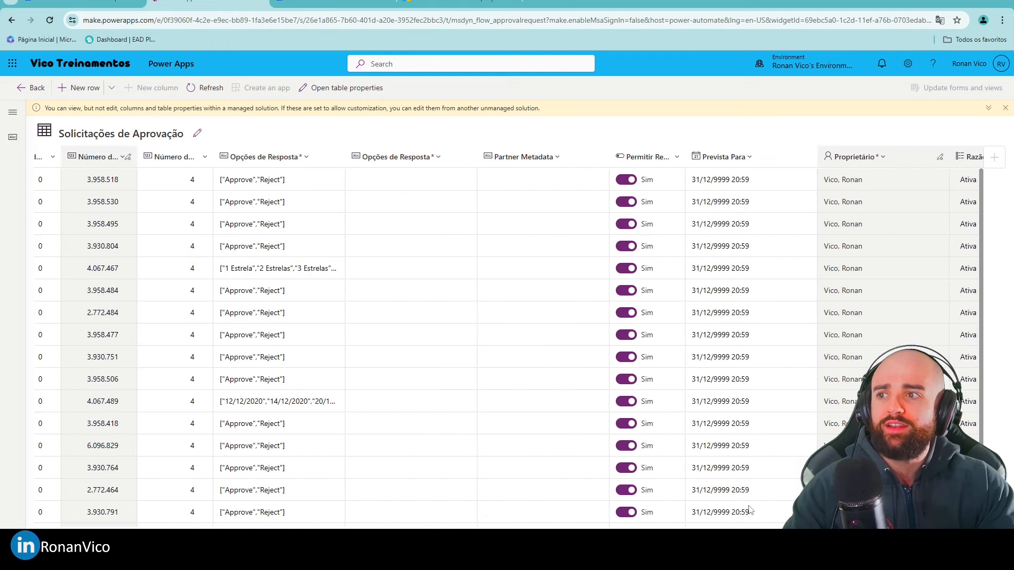
scroll(765, 510, right, 10)
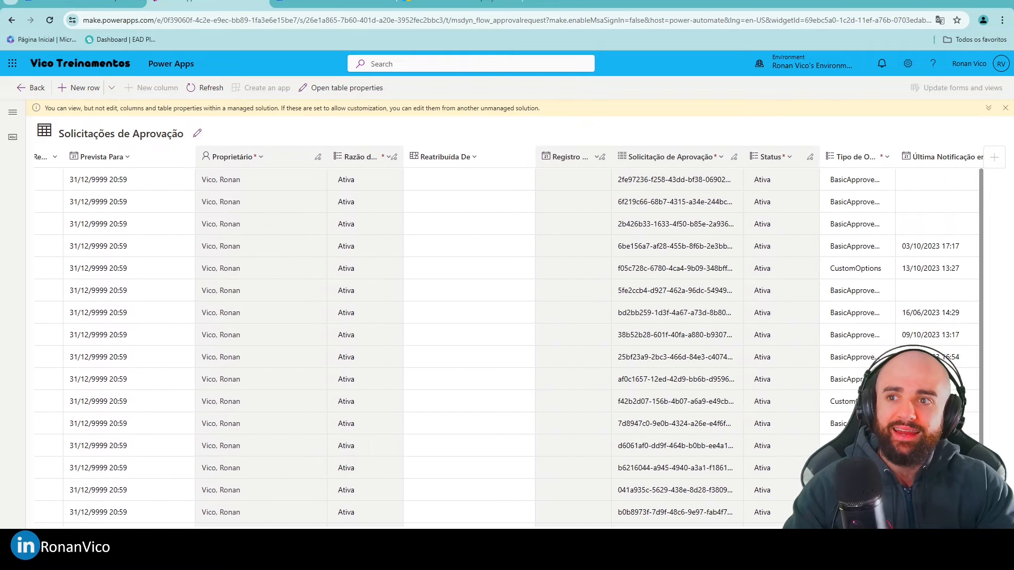
scroll(794, 503, right, 5)
scroll(794, 503, left, 15)
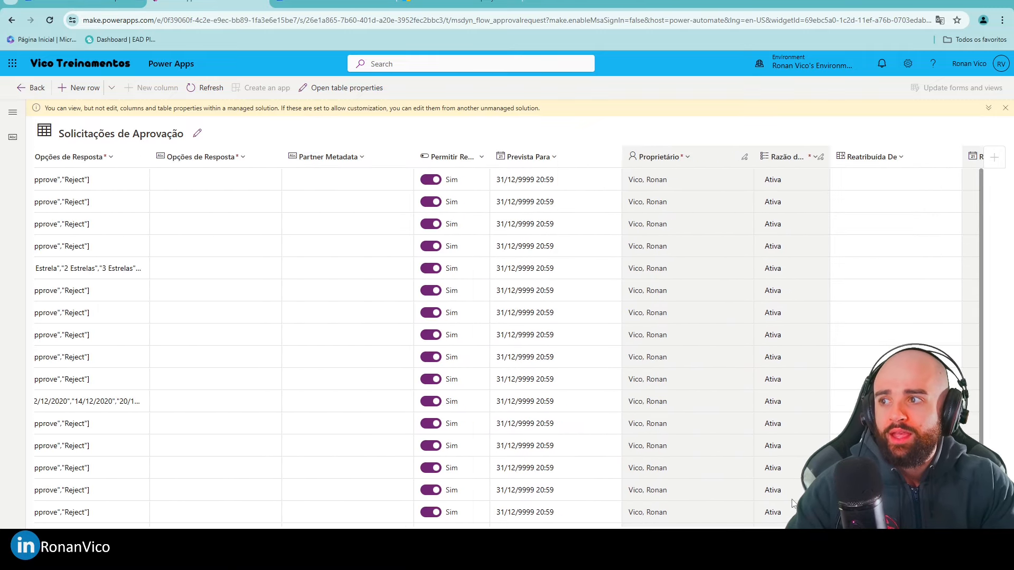
scroll(793, 503, left, 15)
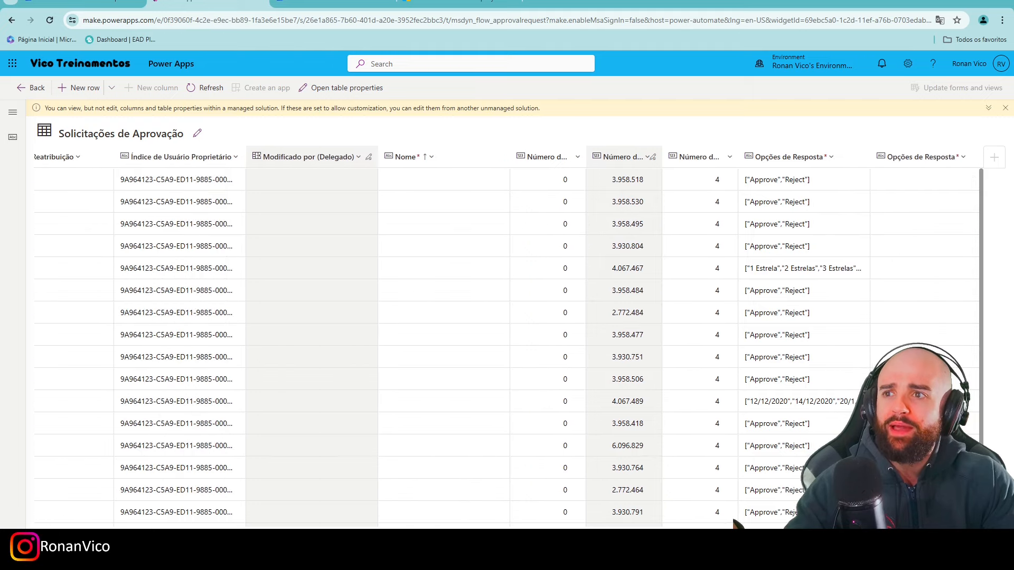
scroll(739, 521, right, 5)
scroll(607, 475, down, 2)
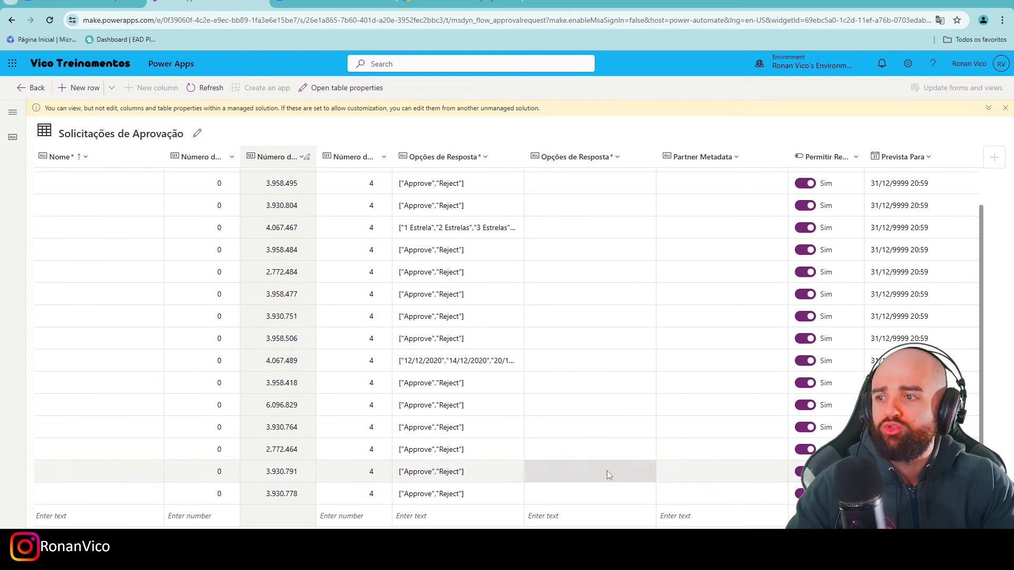
scroll(508, 336, left, 15)
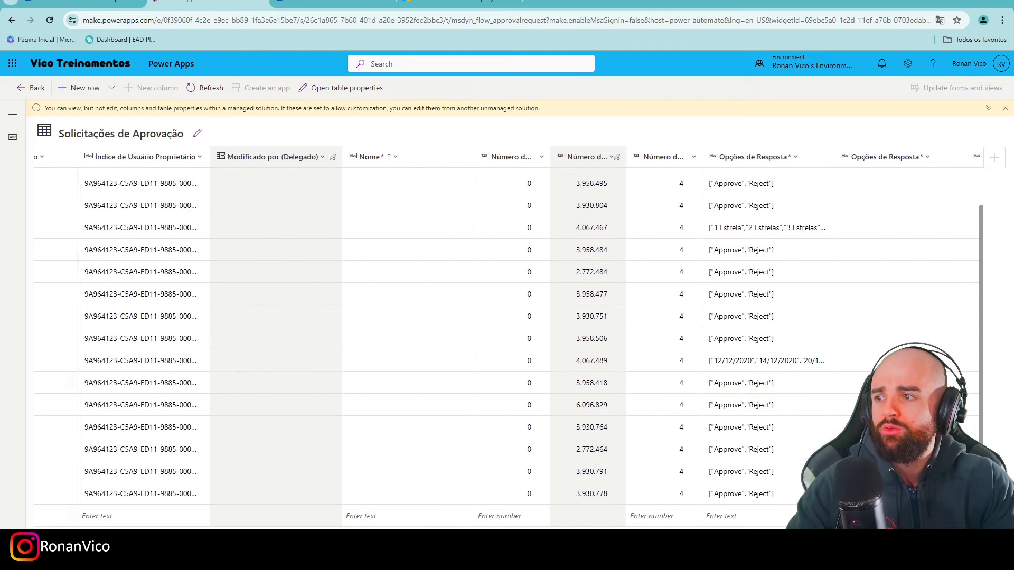
drag(367, 529, 505, 529)
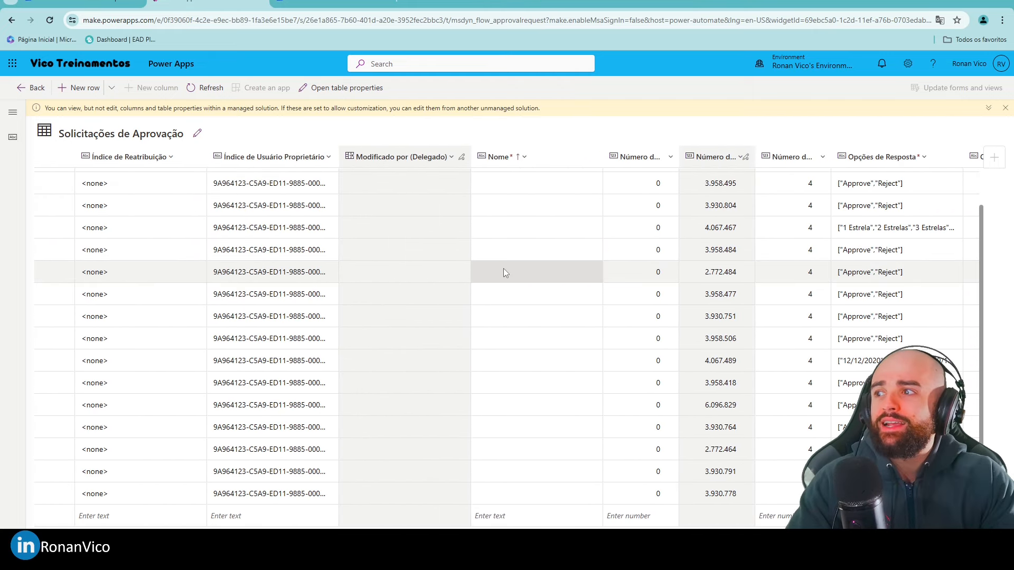
mouse_move(585, 530)
mouse_down()
mouse_move(676, 530)
mouse_move(599, 530)
mouse_up()
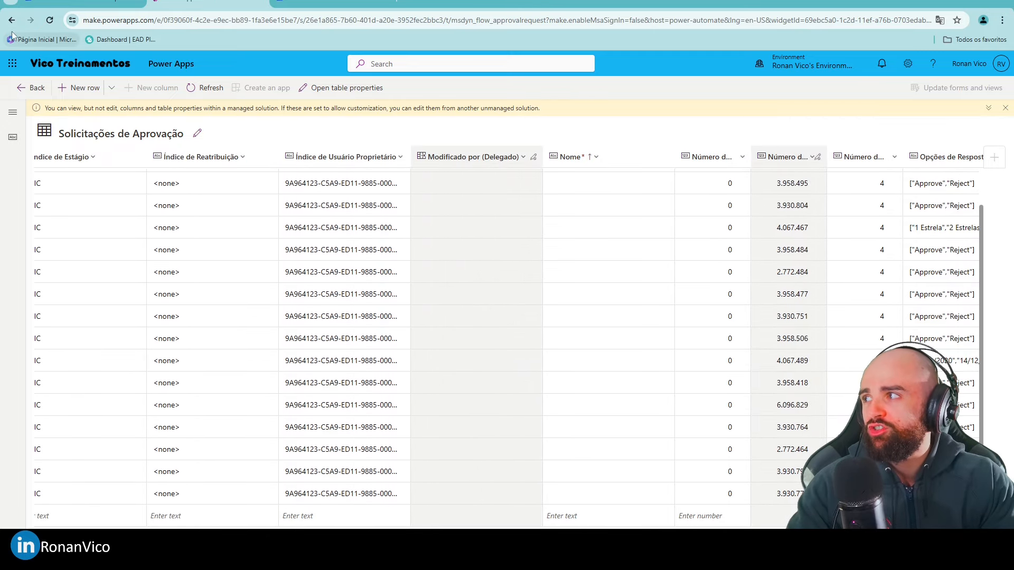
- Return to the solution, expand its list of tables with full names readable, and reopen the Solicitação de Aprovação table
click(31, 88)
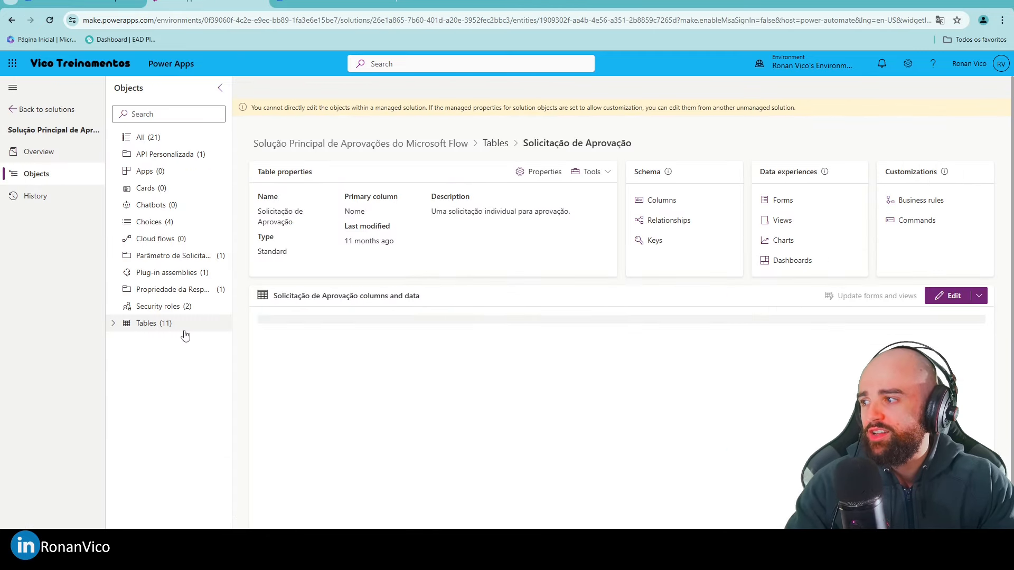
click(140, 327)
click(113, 323)
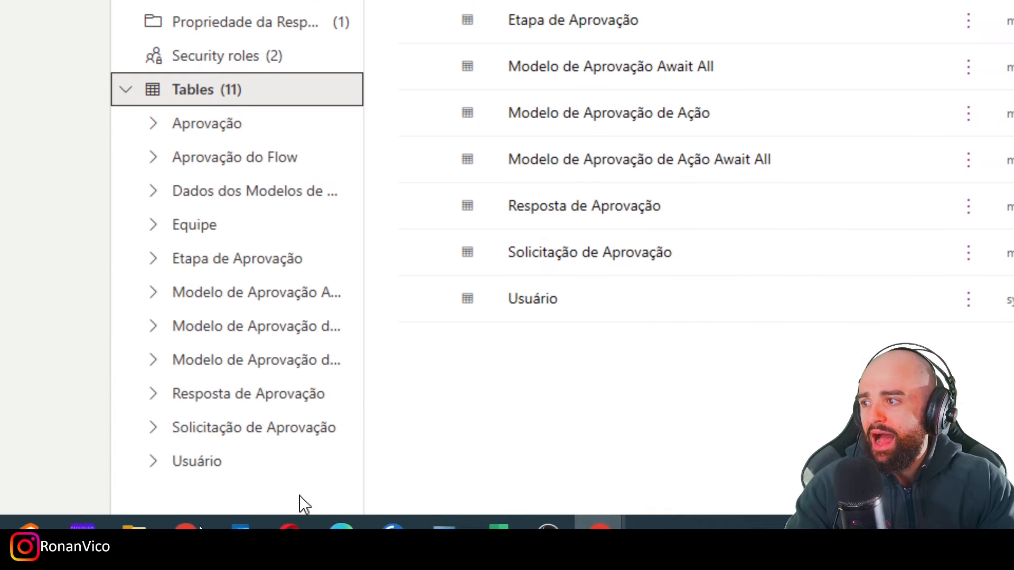
drag(365, 397, 474, 387)
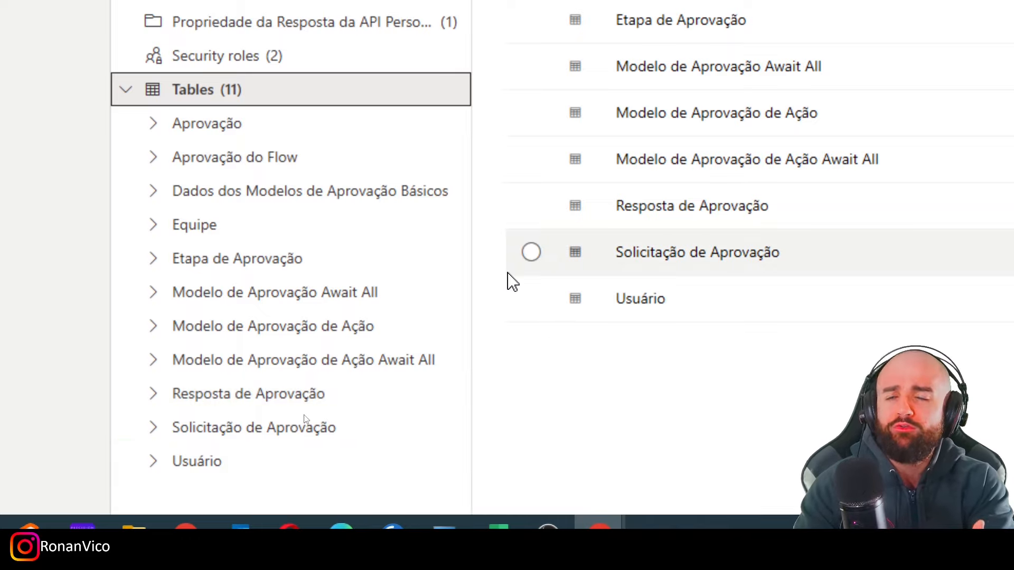
click(365, 429)
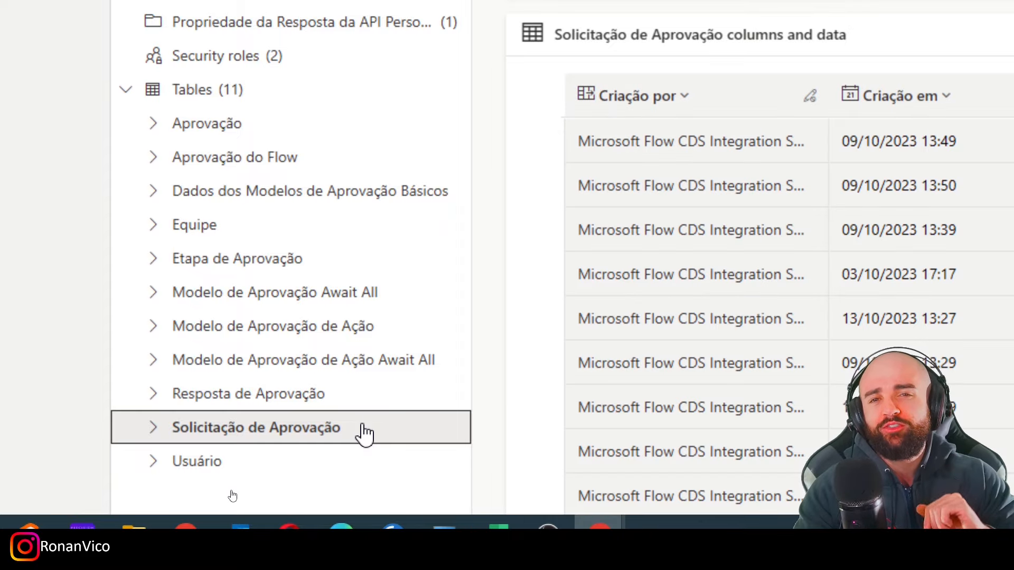
click(389, 396)
click(414, 425)
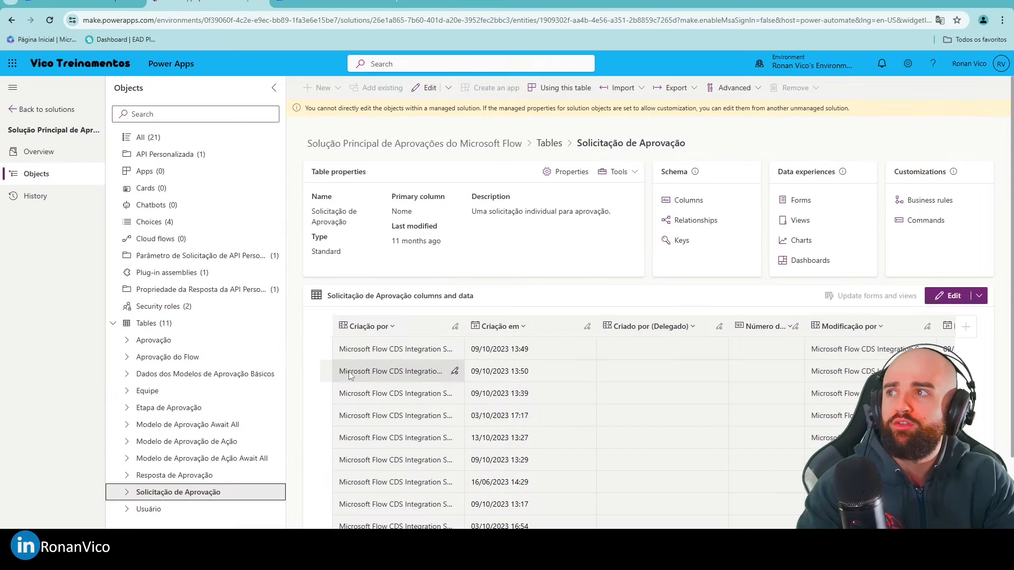
- Switch back to the Power Automate flow and bring the For each loop into view
click(321, 8)
drag(722, 366, 553, 257)
click(471, 210)
click(499, 195)
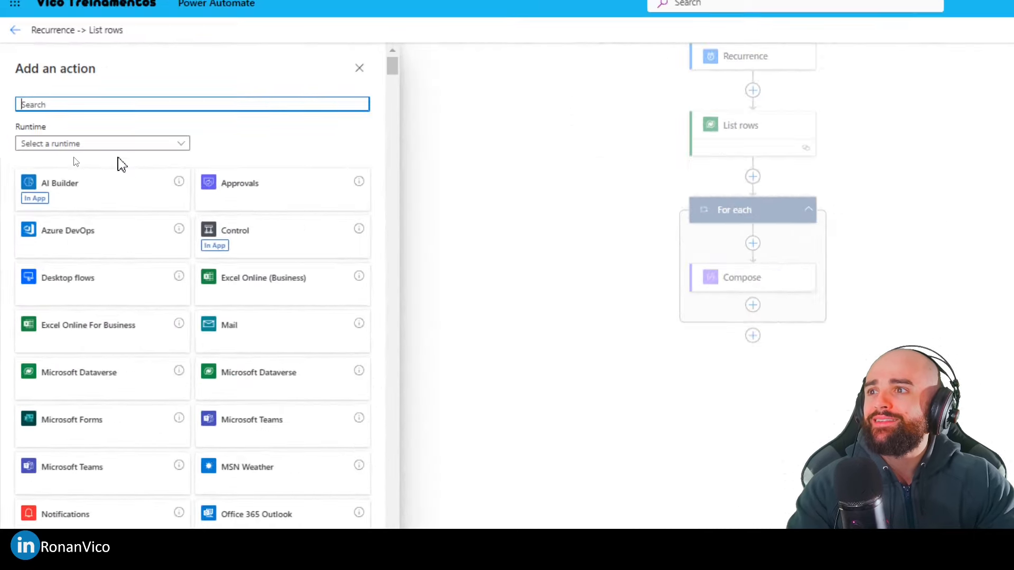
click(480, 181)
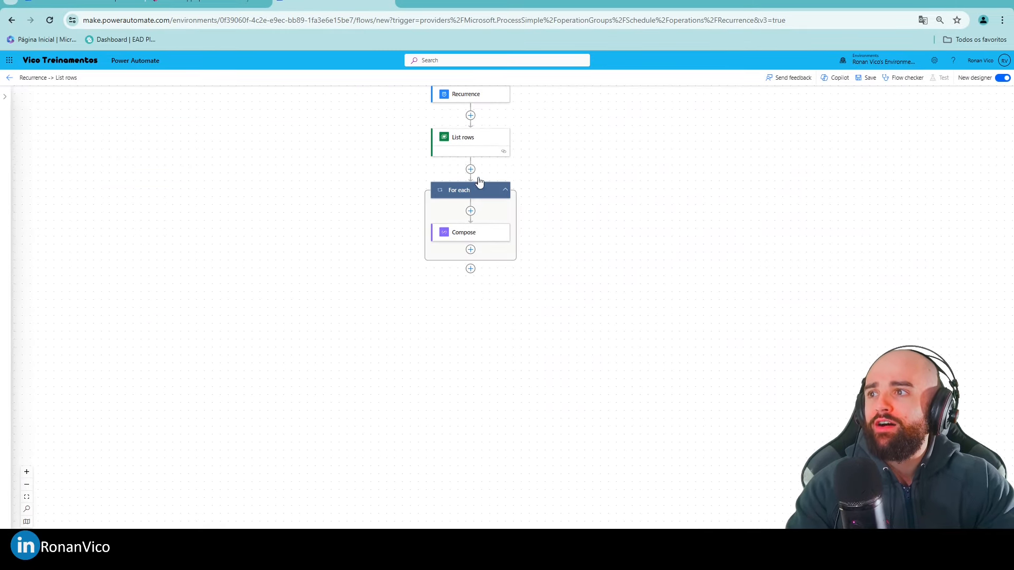
- Copy the List rows action and paste it inside the For each loop, before Compose
right_click(474, 142)
click(517, 181)
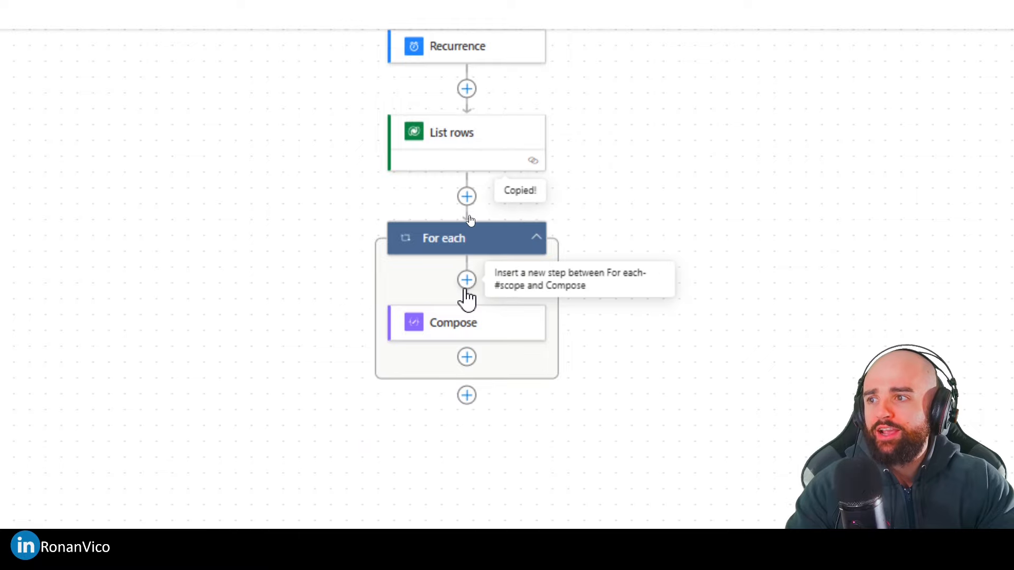
click(467, 280)
click(509, 321)
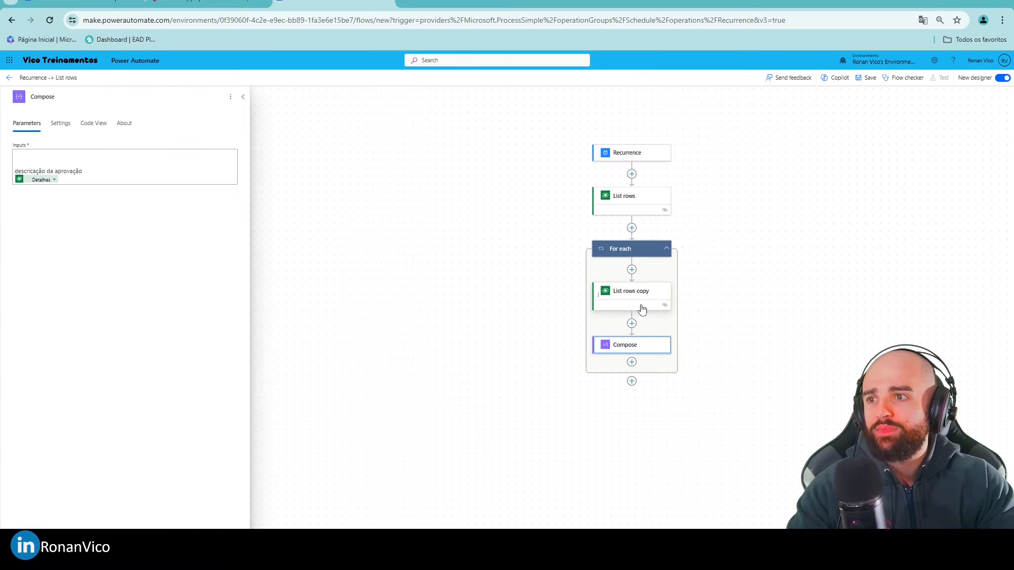
- Point the List rows copy action at the Solicitações de Aprovação table and clear its row filter
click(642, 309)
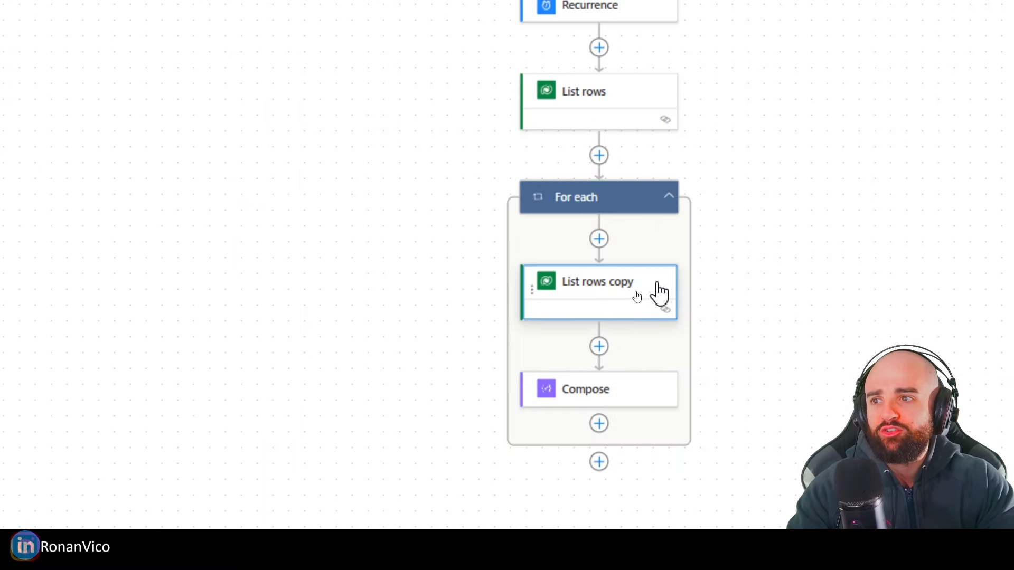
click(153, 139)
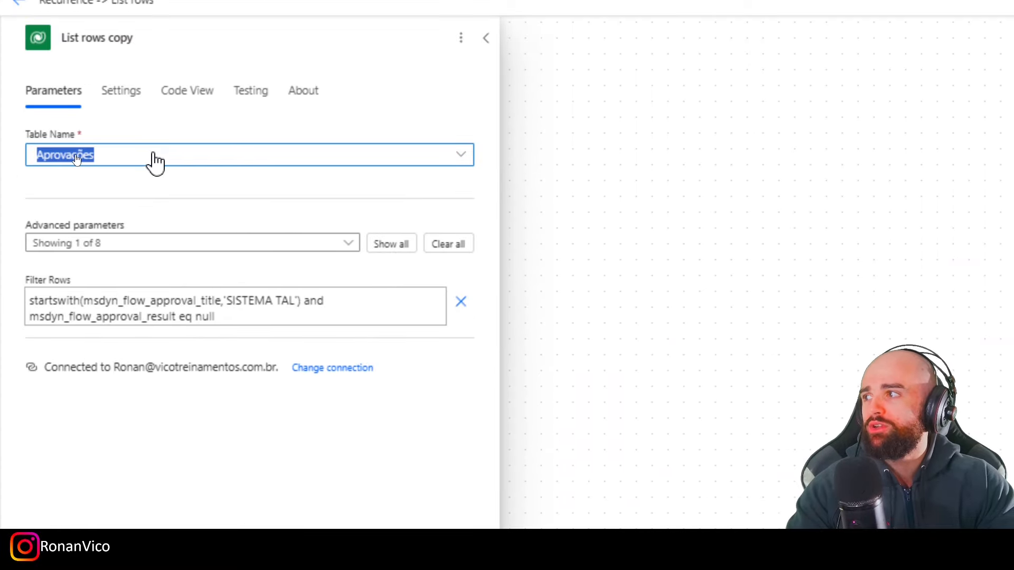
key(BackSpace)
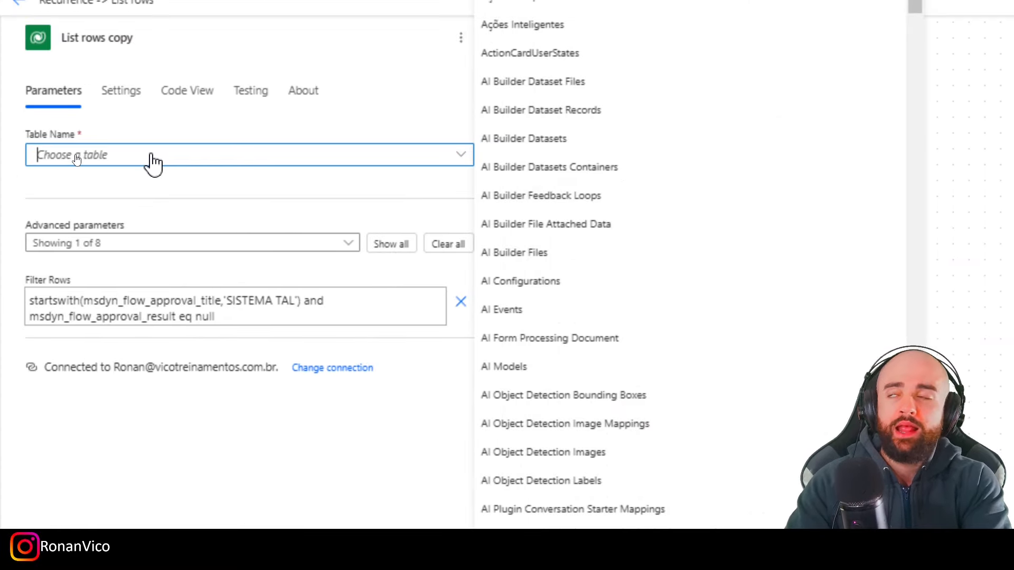
text(Apro)
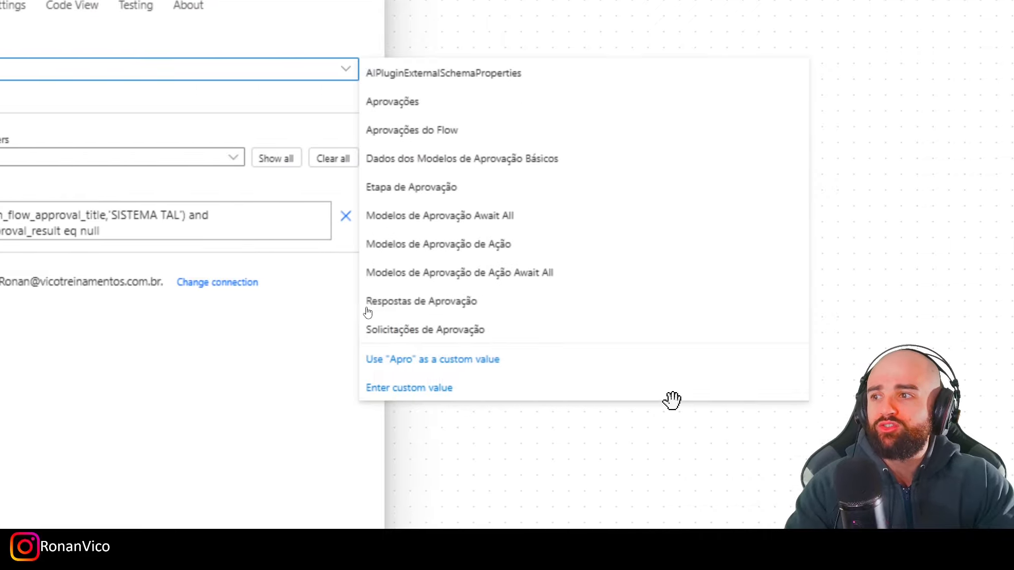
click(469, 334)
click(188, 215)
key(ctrl+a)
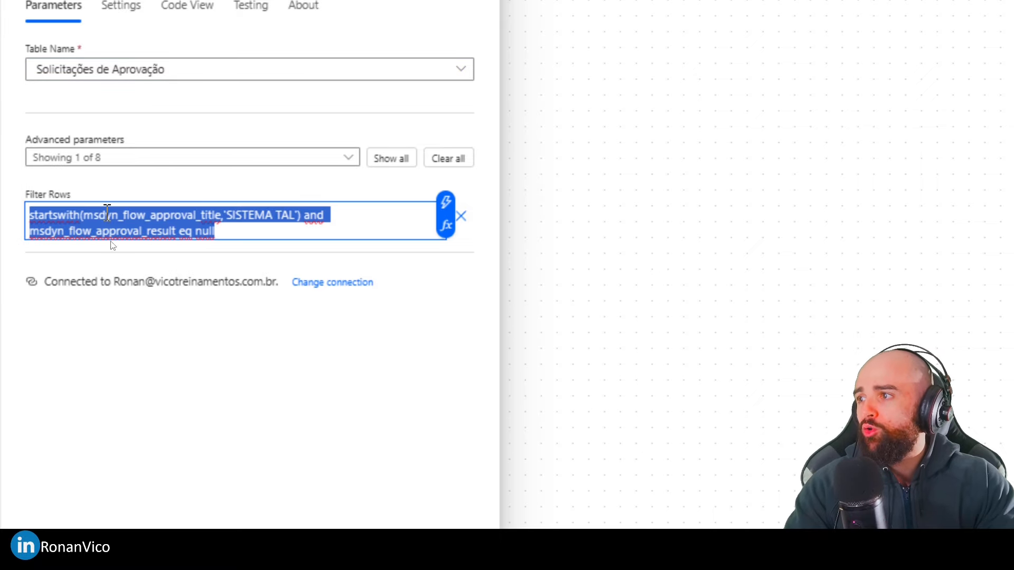
key(BackSpace)
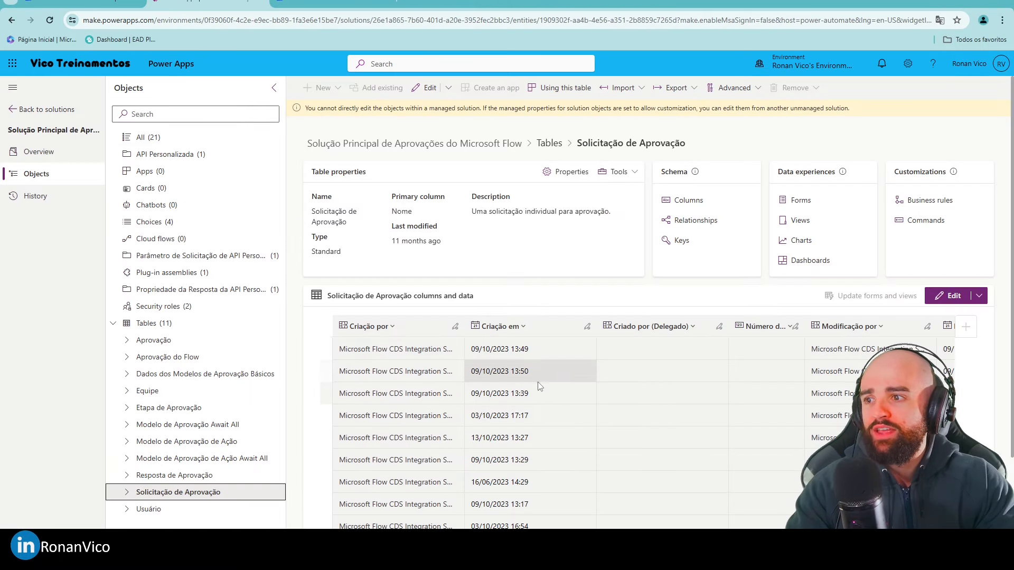
- In the Solicitação de Aprovação table in Power Apps, open the Índice da ID de Aprovação column's details and copy its logical name
scroll(454, 360, down, 2)
scroll(458, 358, right, 5)
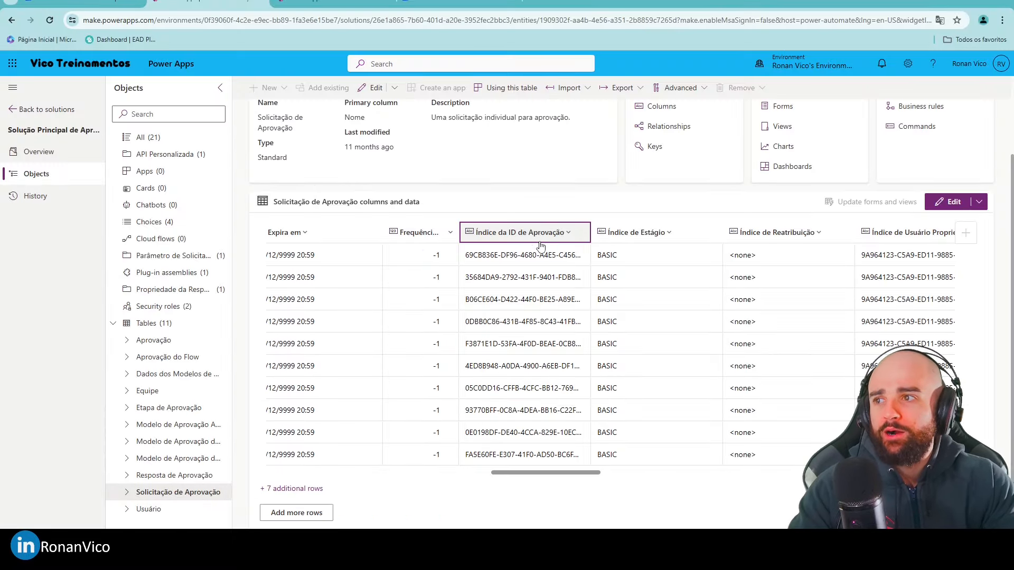
click(476, 164)
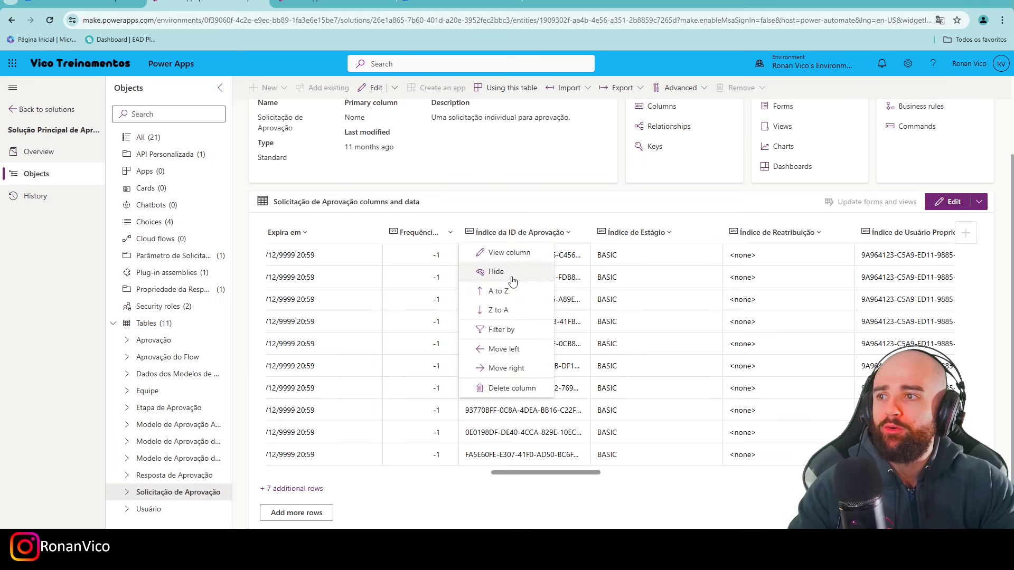
click(509, 253)
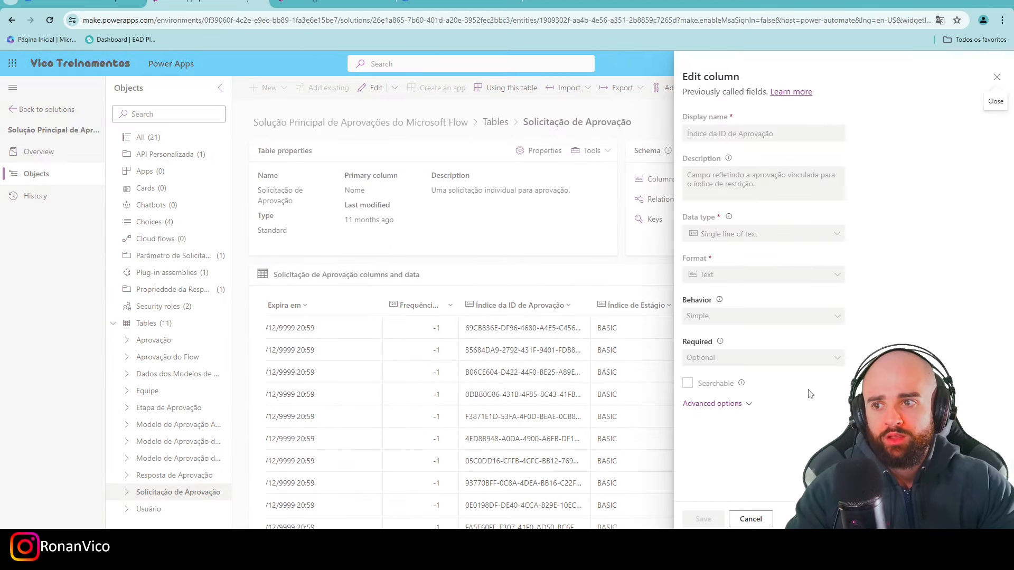
click(732, 404)
scroll(740, 407, down, 4)
double_click(799, 286)
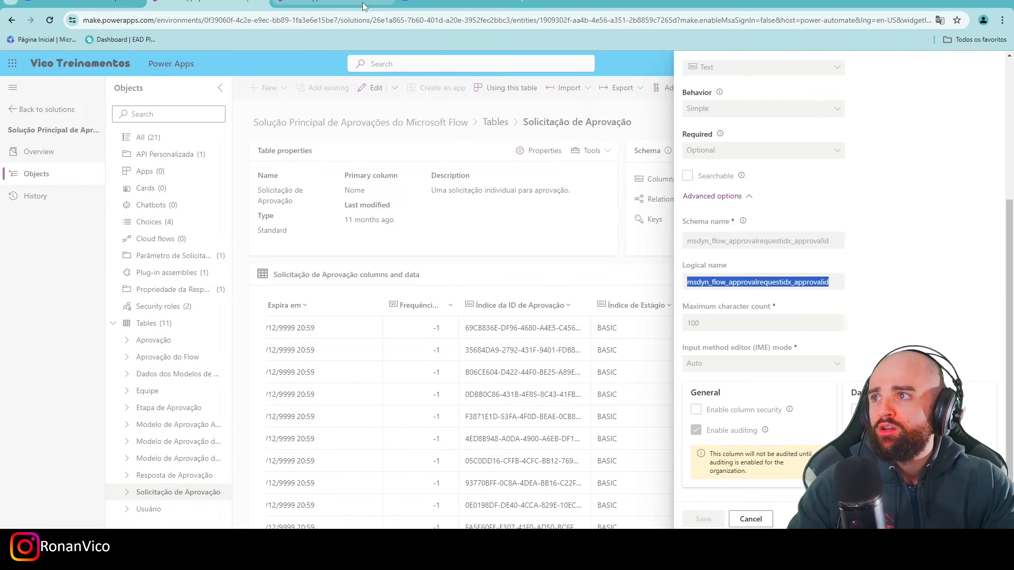
- Back in Power Automate, filter List rows copy by msdyn_flow_approvalrequestidx_approvalid eq the quoted ID do Modelo de Aprovação from List rows, and save the flow
click(454, 7)
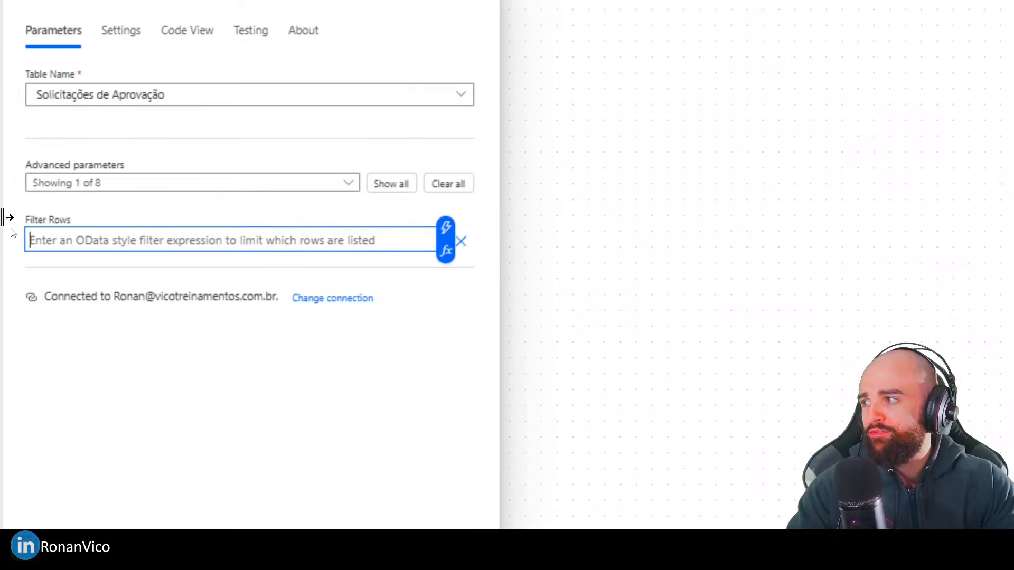
key(ctrl+v)
text(eq '')
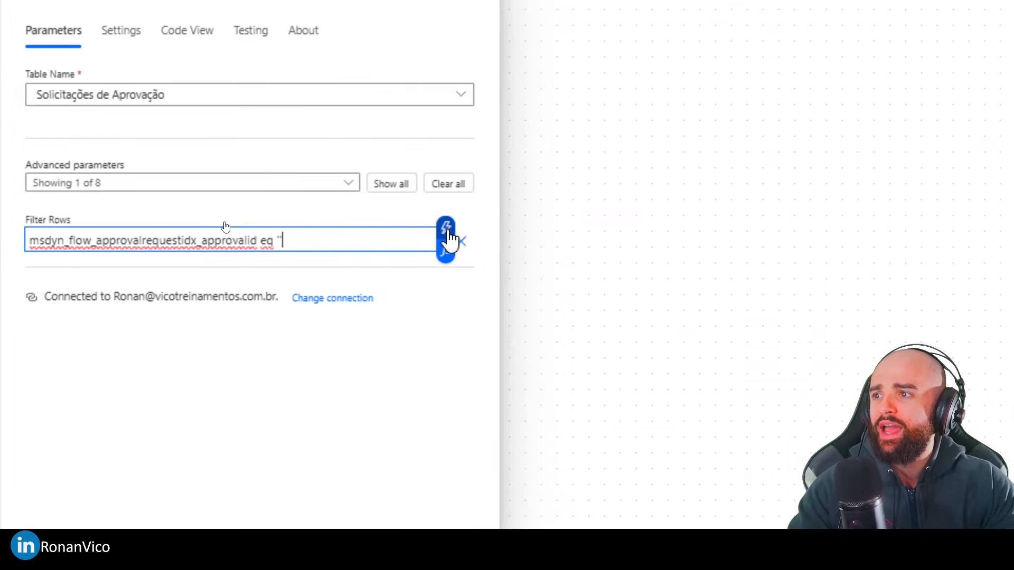
click(447, 235)
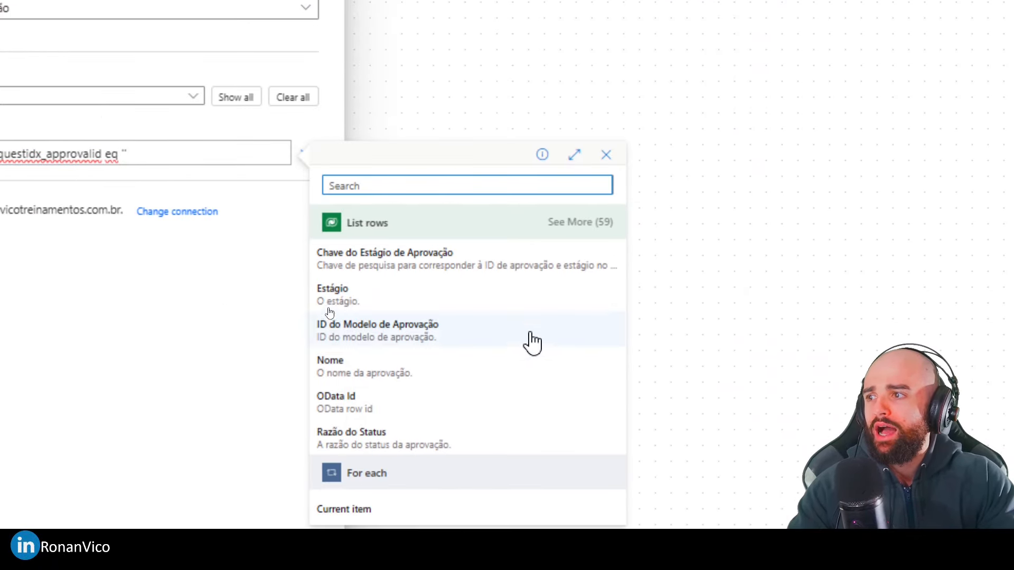
click(317, 4)
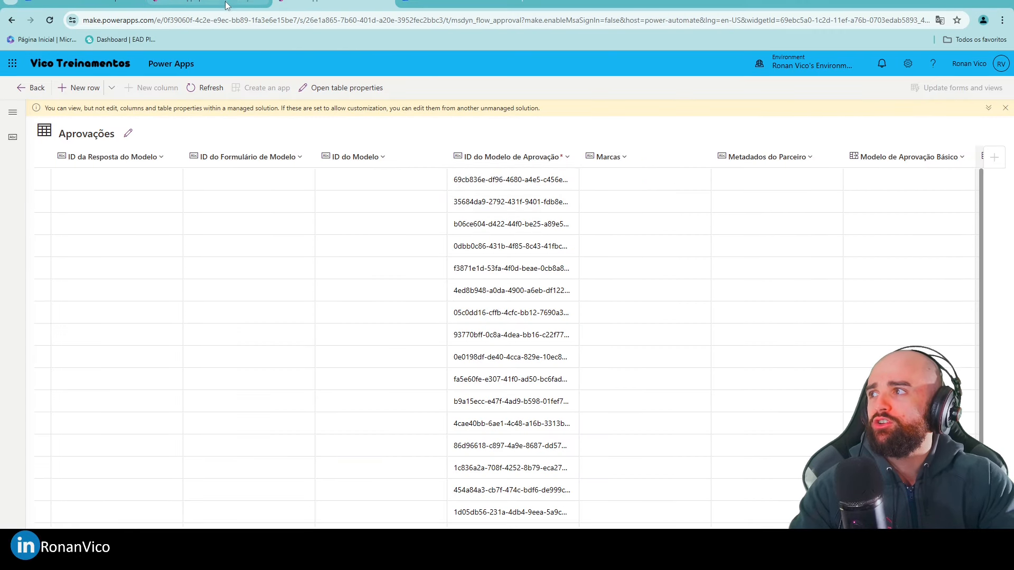
click(459, 2)
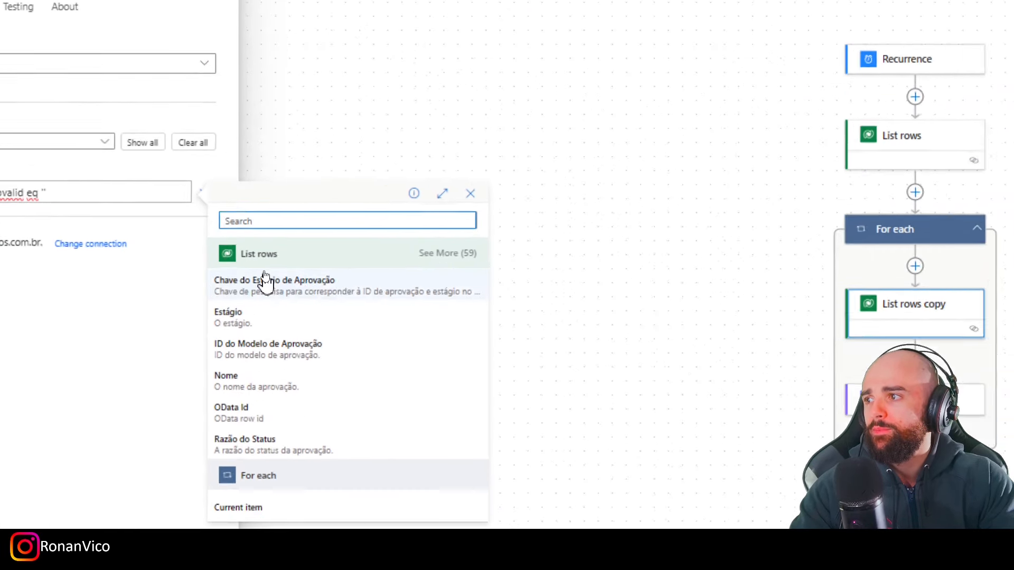
click(267, 316)
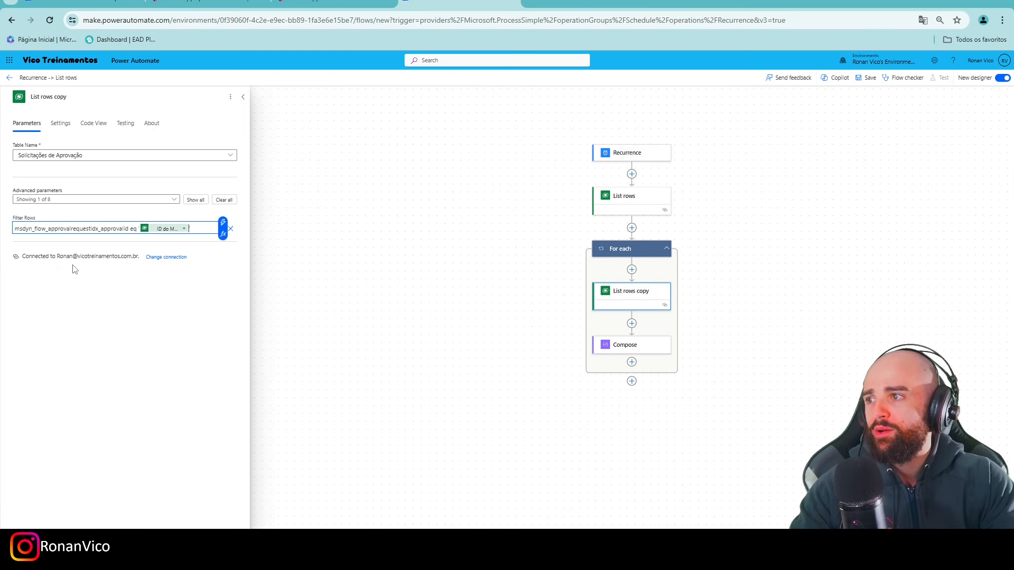
click(130, 294)
click(869, 79)
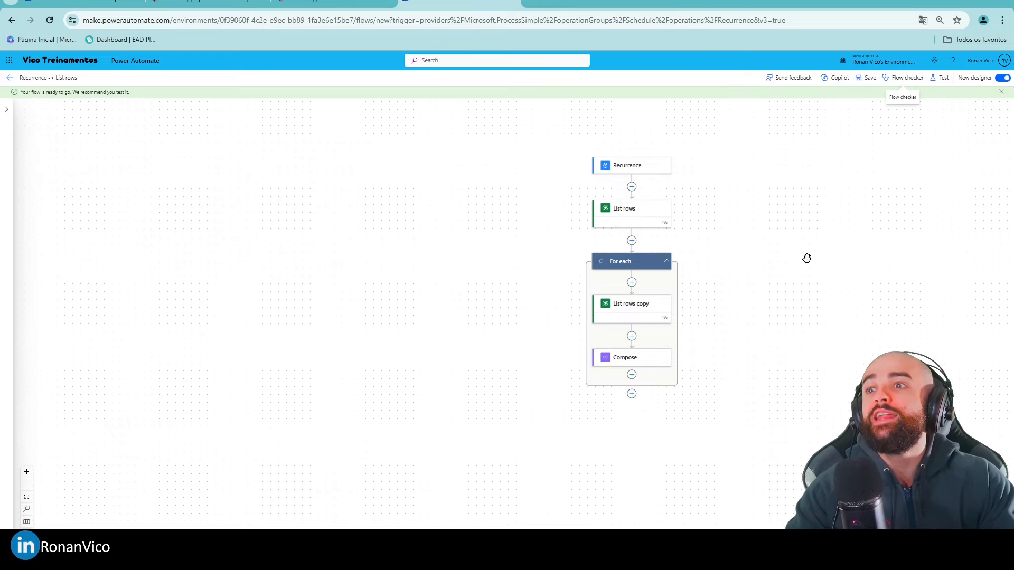
- Open the Compose action and look through the dynamic content offered by List rows copy and List rows
click(633, 365)
click(78, 175)
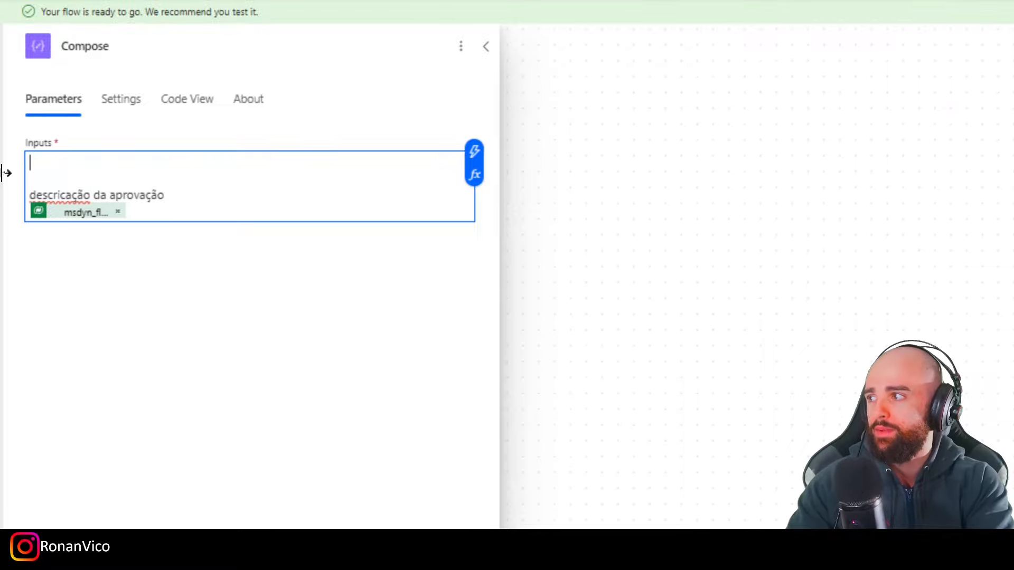
key(Return)
key(BackSpace)
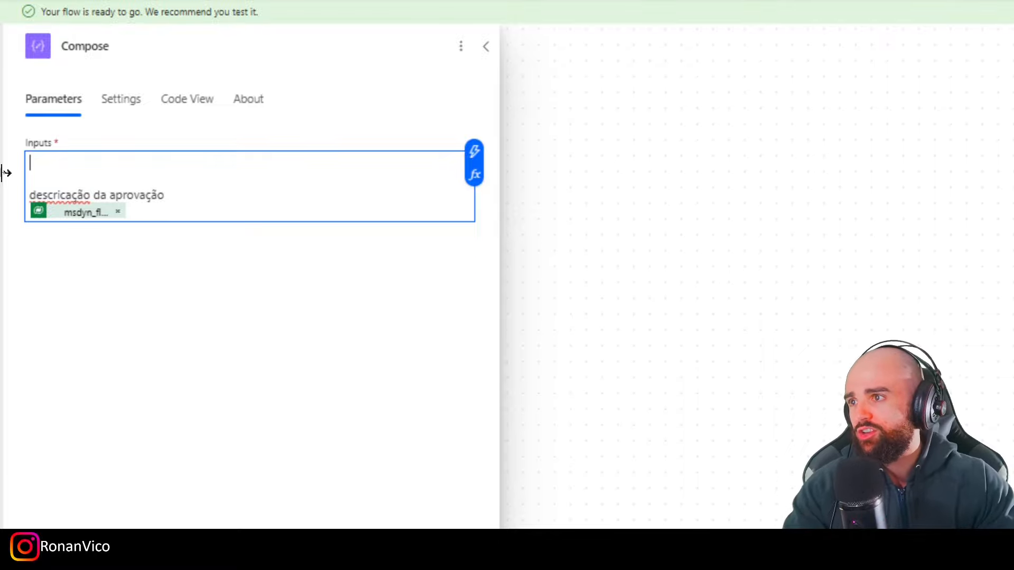
click(473, 153)
scroll(564, 335, down, 2)
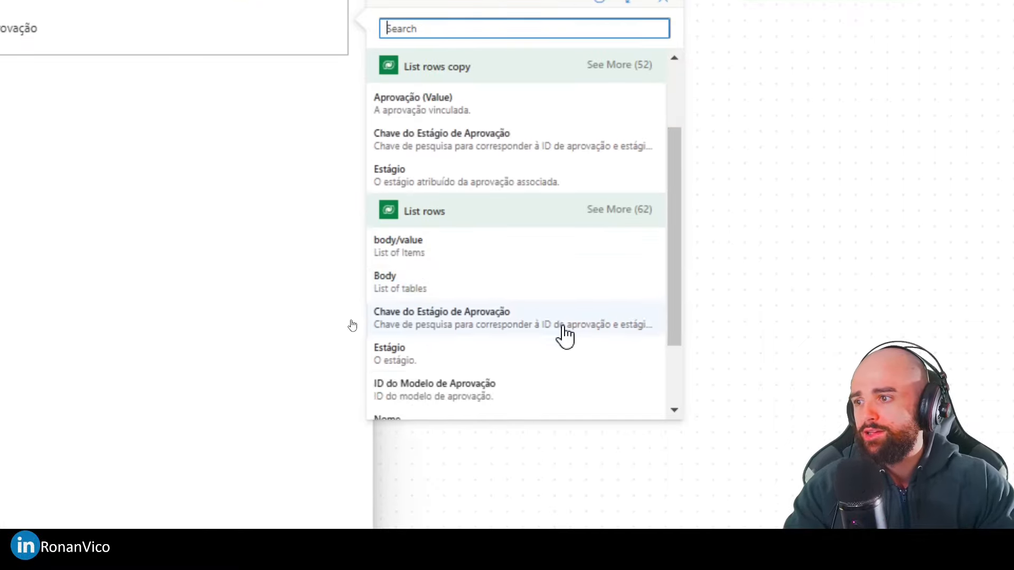
scroll(591, 214, down, 2)
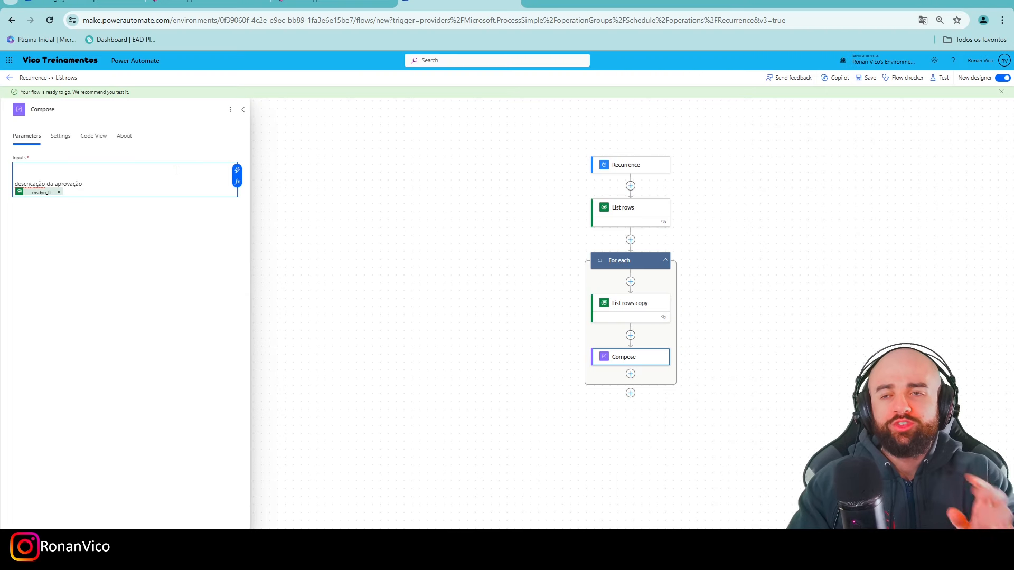
click(236, 3)
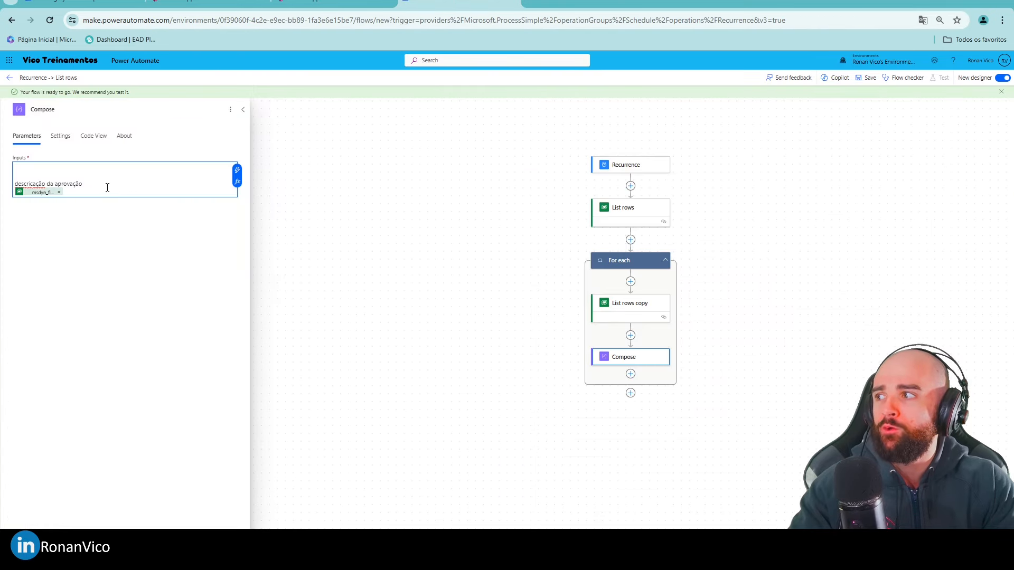
- Insert the Usuário Proprietário field from List rows copy above the approval description in the Compose inputs
click(237, 170)
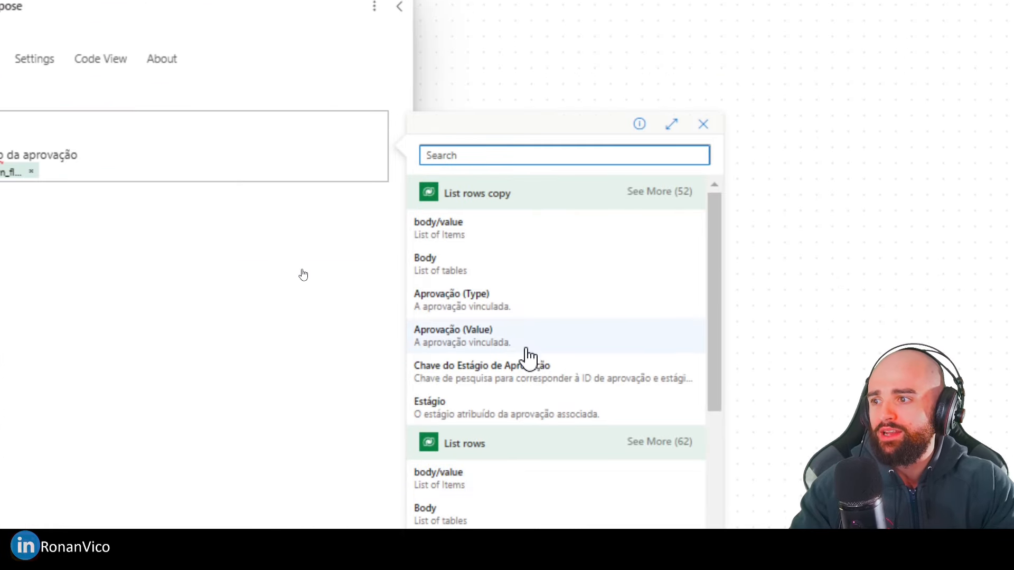
scroll(544, 349, down, 2)
scroll(634, 275, up, 2)
click(661, 192)
scroll(610, 322, down, 2)
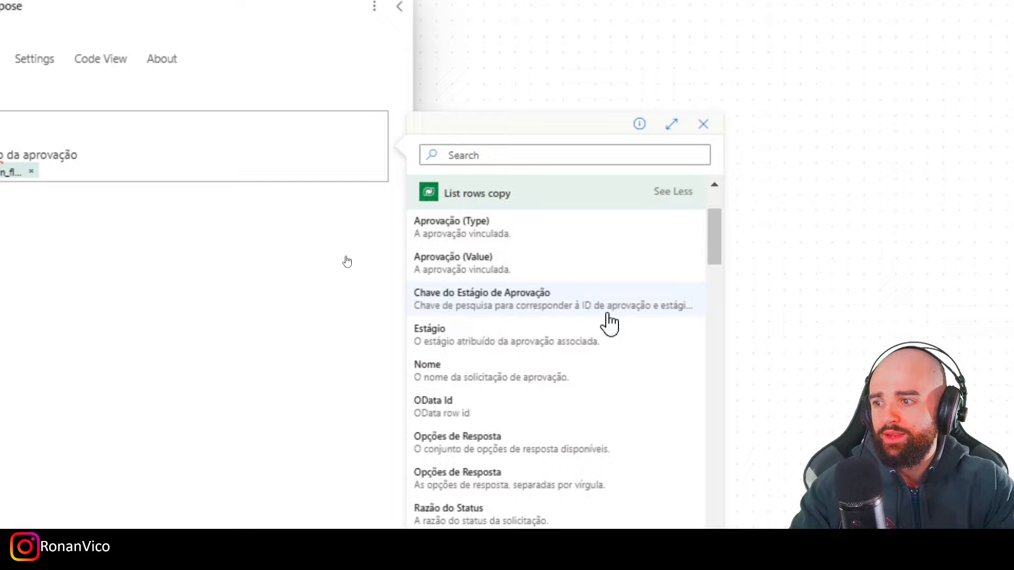
scroll(610, 322, down, 15)
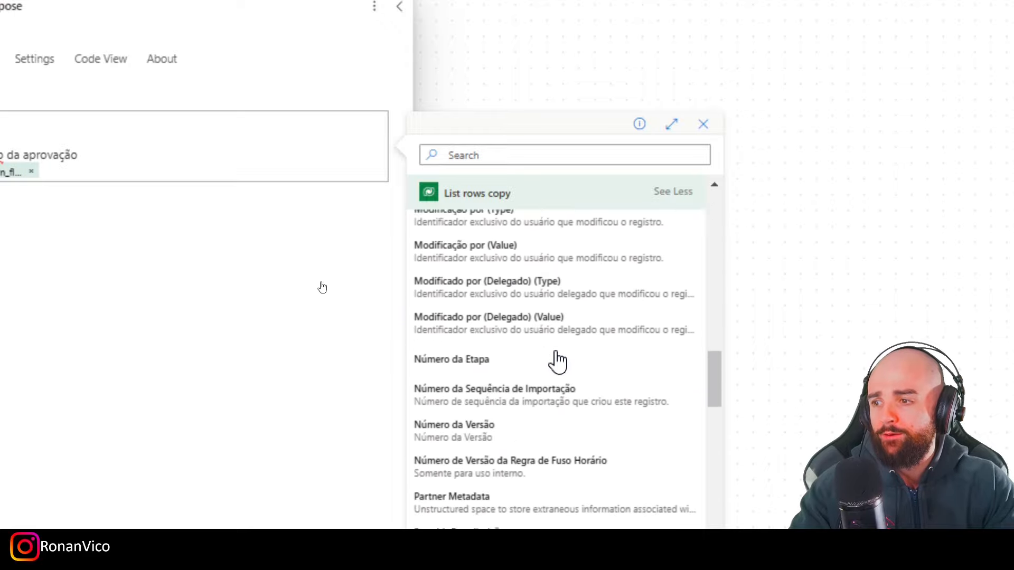
scroll(557, 362, down, 12)
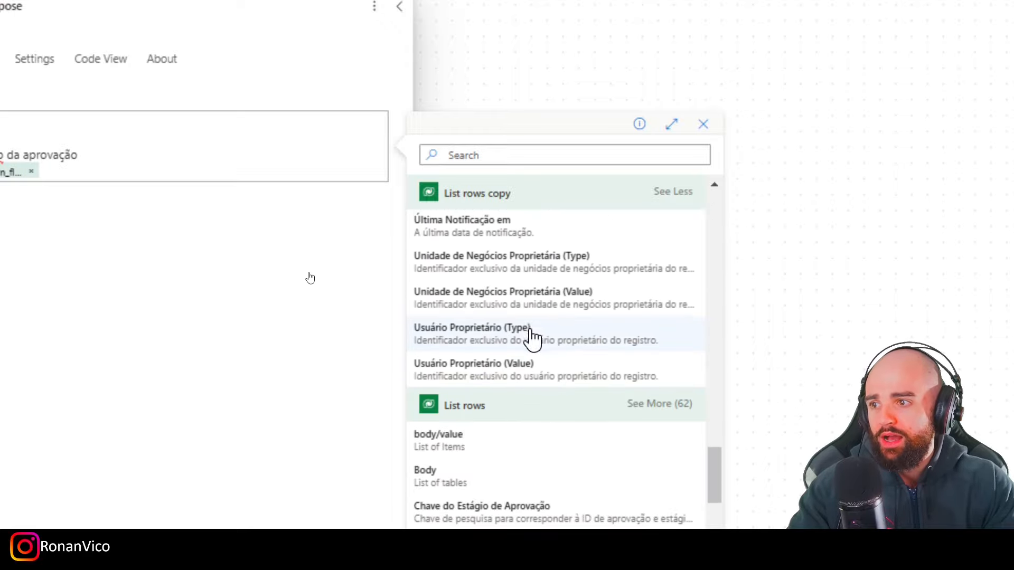
scroll(535, 370, up, 2)
click(546, 475)
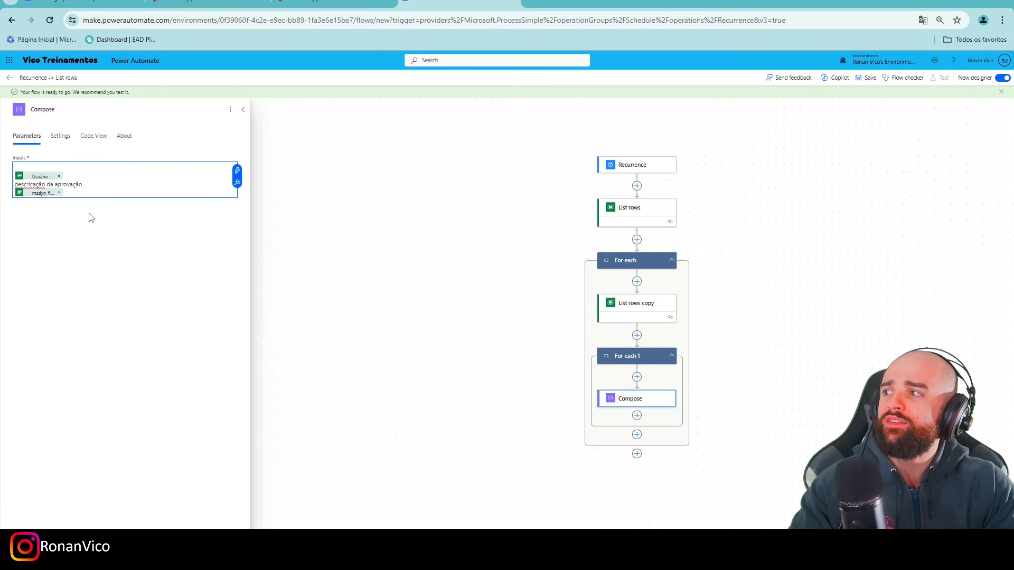
- Add the label "Proprietario" above the Usuário Proprietário value in Compose and insert blank lines beneath that value
click(57, 164)
key(Delete)
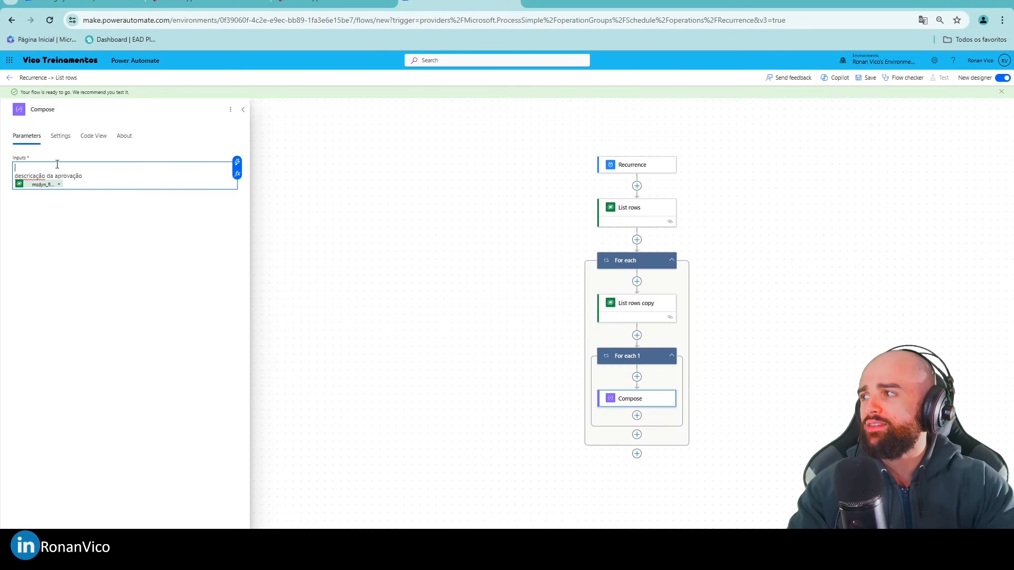
key(ctrl+z)
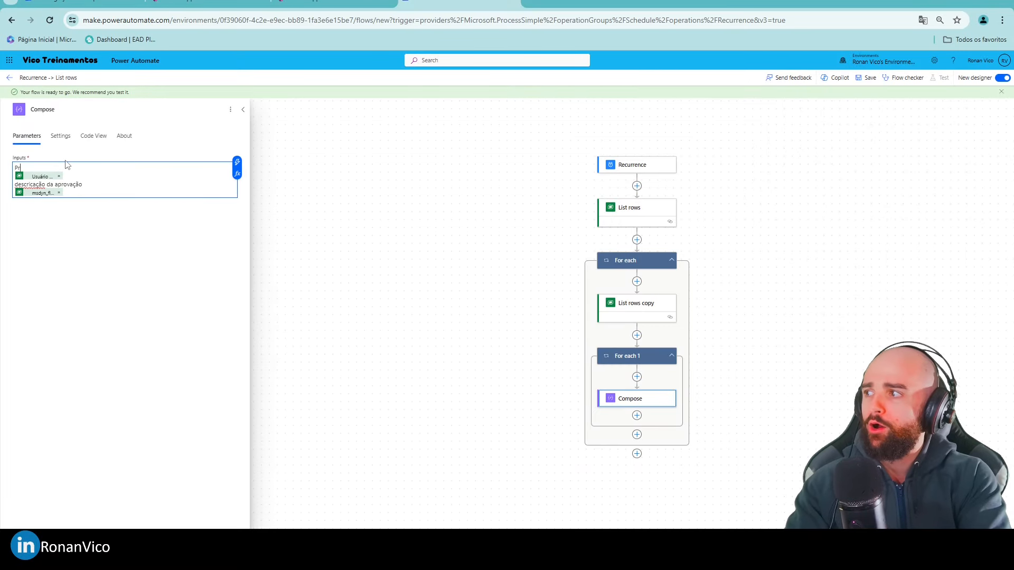
key(Return)
key(Return)
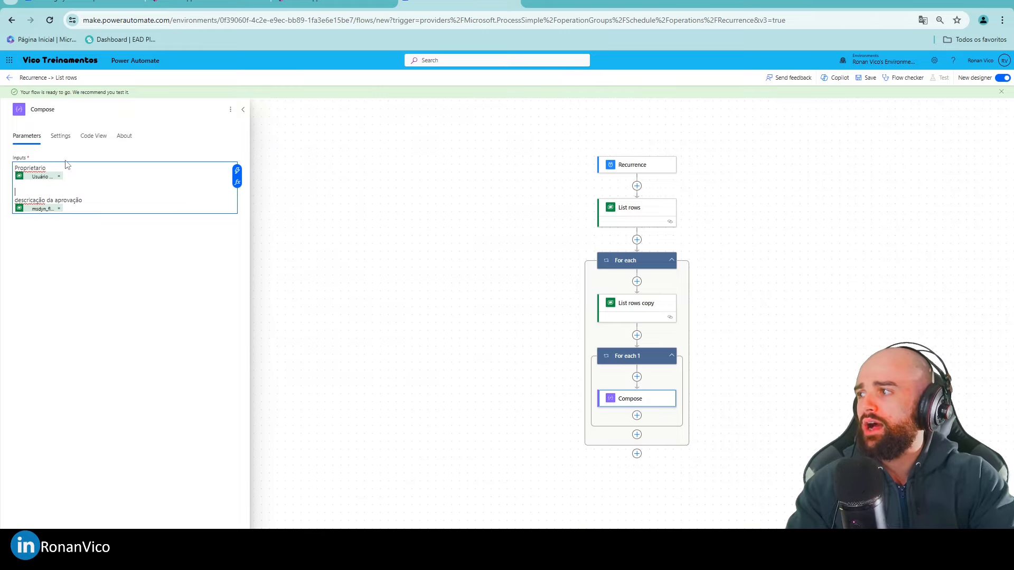
key(Return)
- Insert the Proprietário (Type) field from List rows copy below the Usuário Proprietário value, with blank lines separating it from the approval description
click(237, 170)
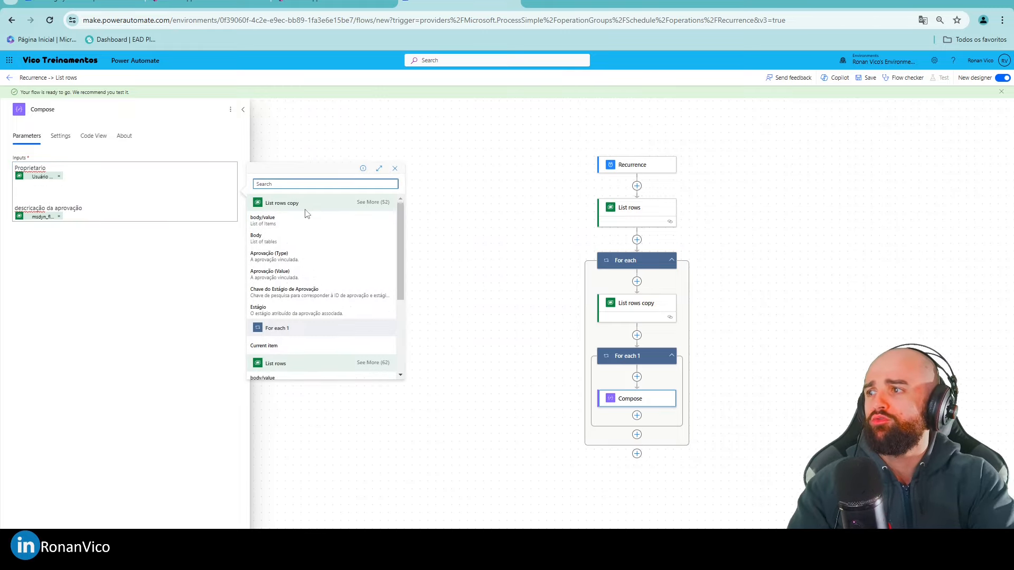
text(Prop)
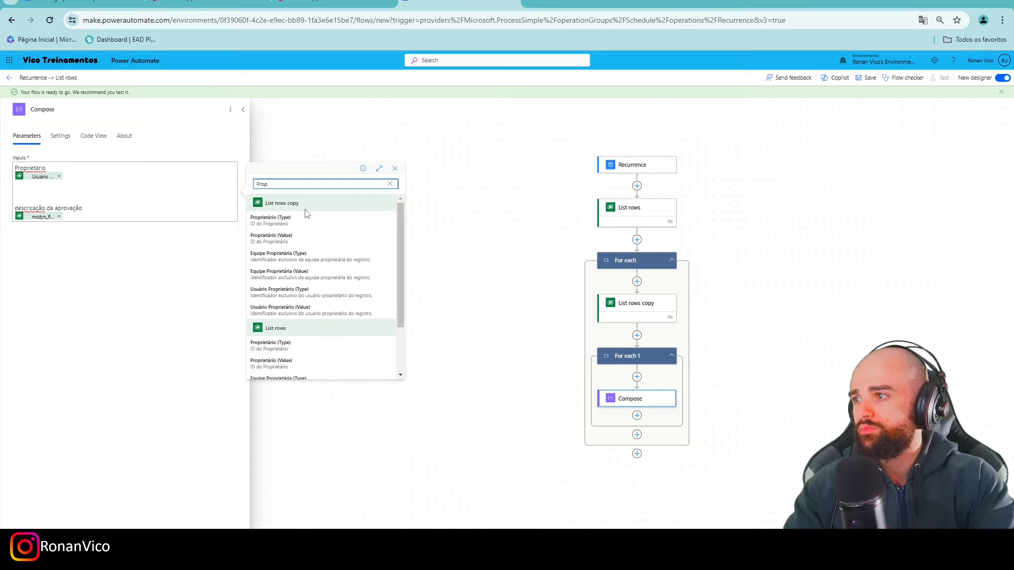
click(296, 221)
key(BackSpace)
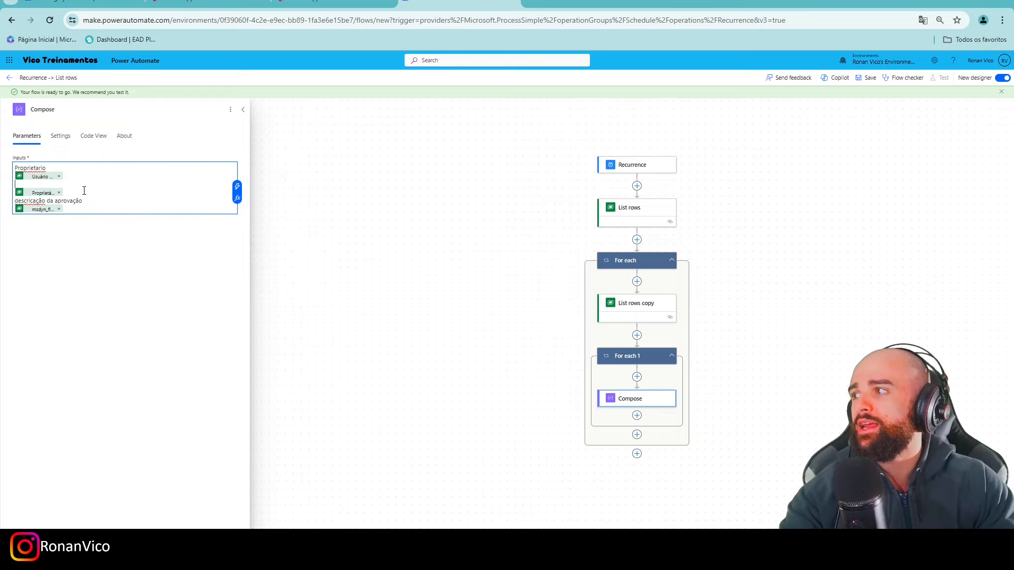
click(84, 192)
key(Return)
key(Return)
- Save the flow with the updated Compose inputs and start a test run
click(868, 79)
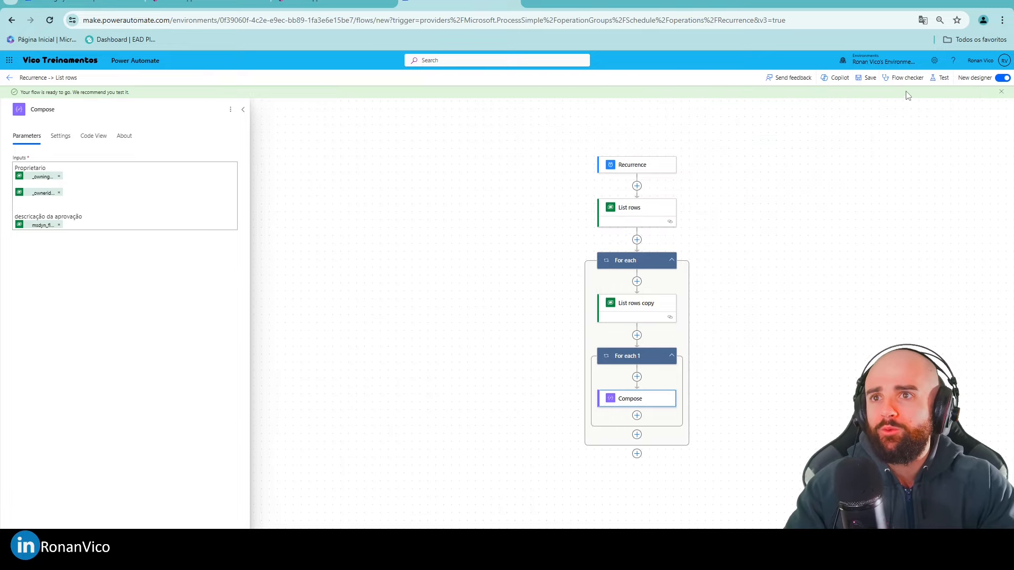
click(941, 78)
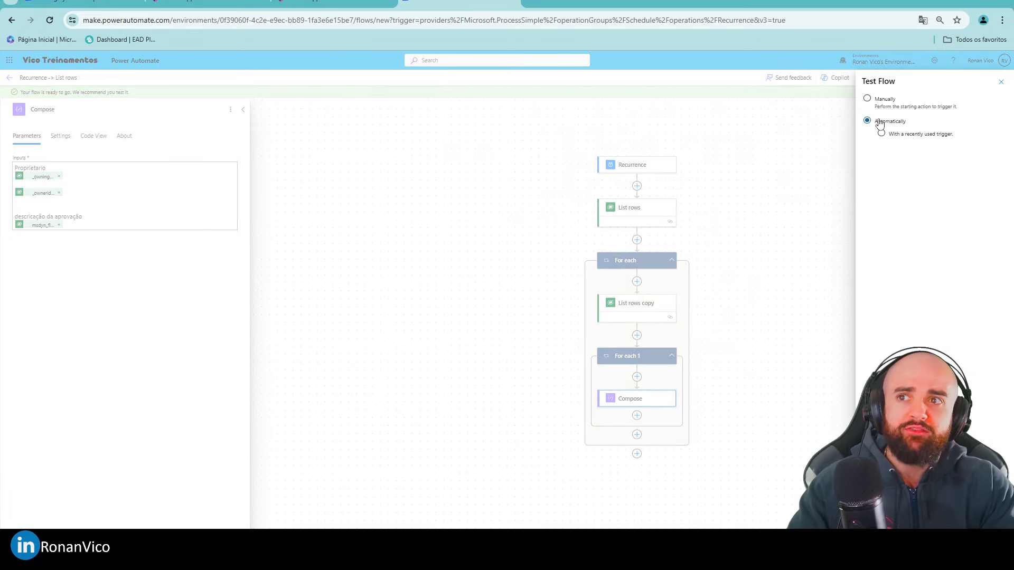
click(878, 518)
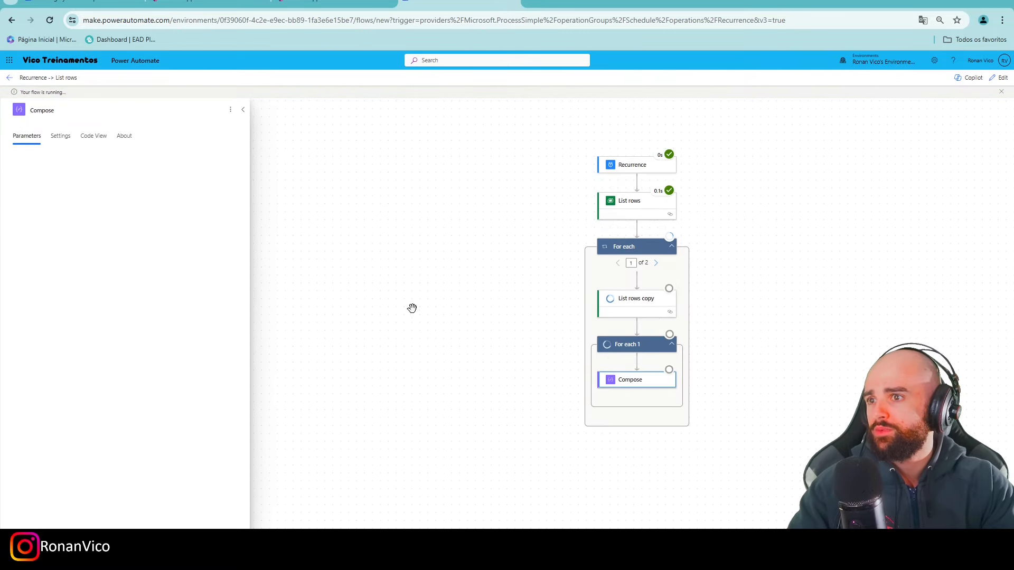
- Examine the run's Compose inputs and outputs, checking the owner identifier and owner type values
drag(779, 385, 688, 303)
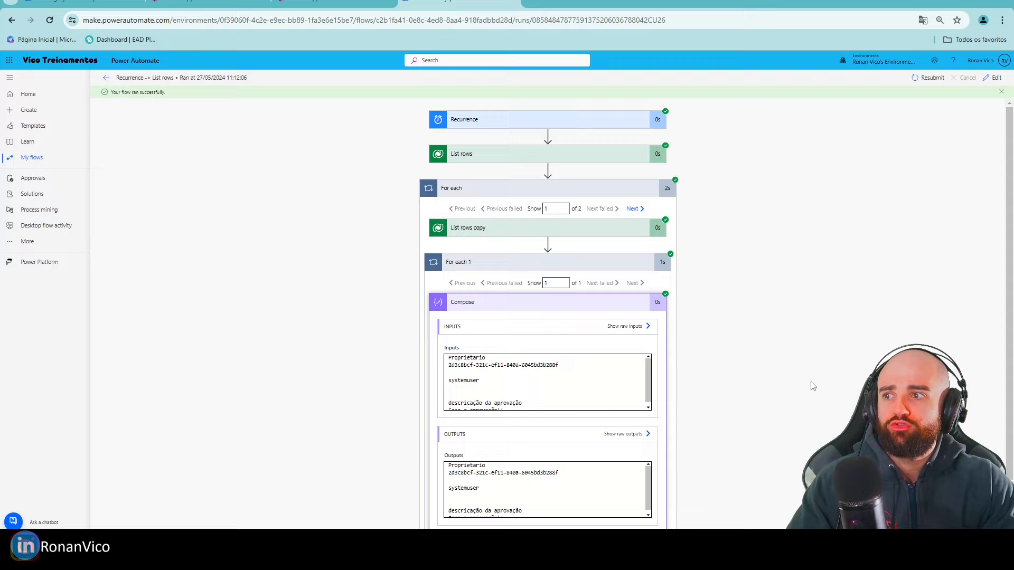
scroll(809, 378, down, 2)
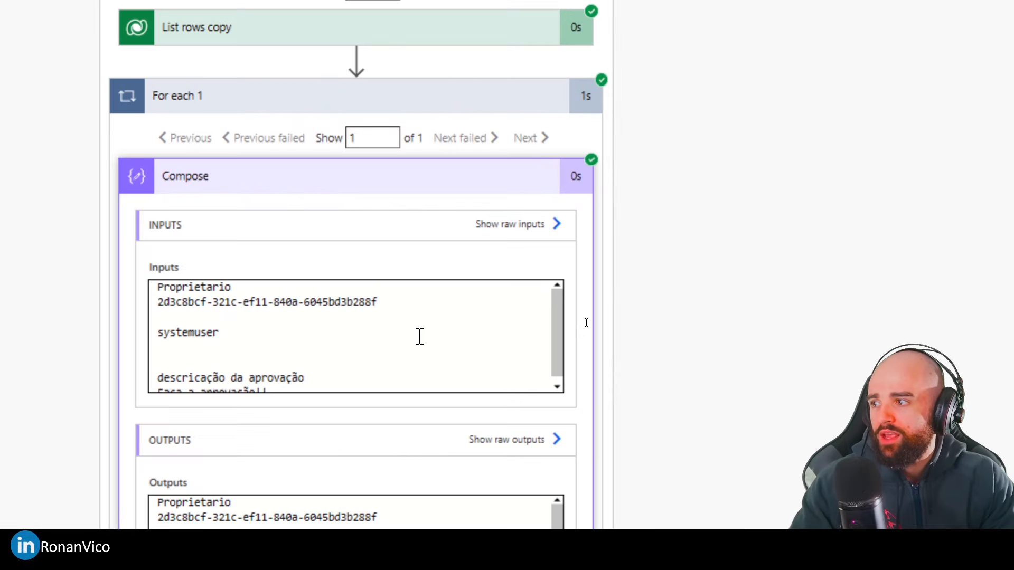
drag(441, 302, 133, 310)
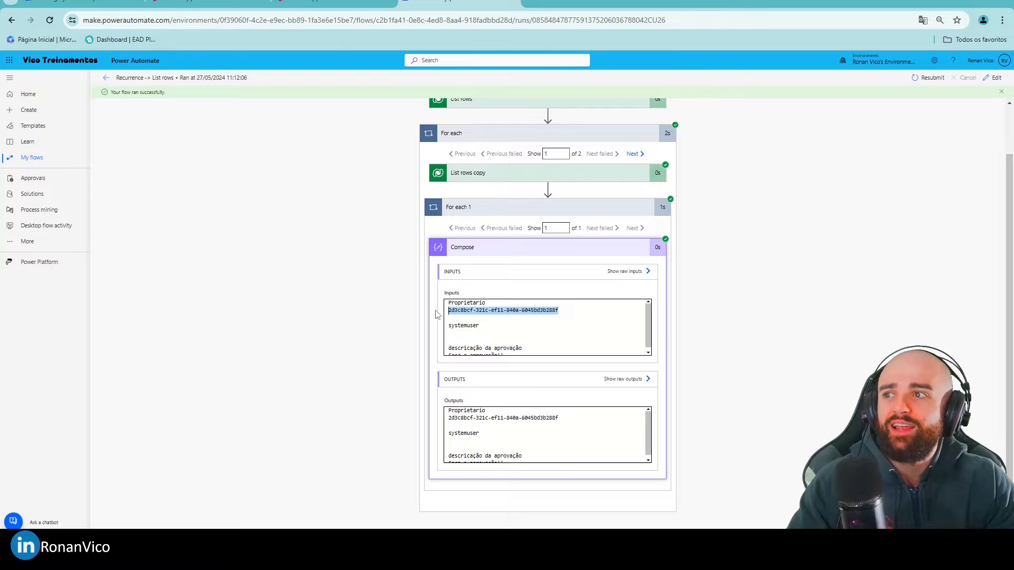
scroll(849, 332, up, 2)
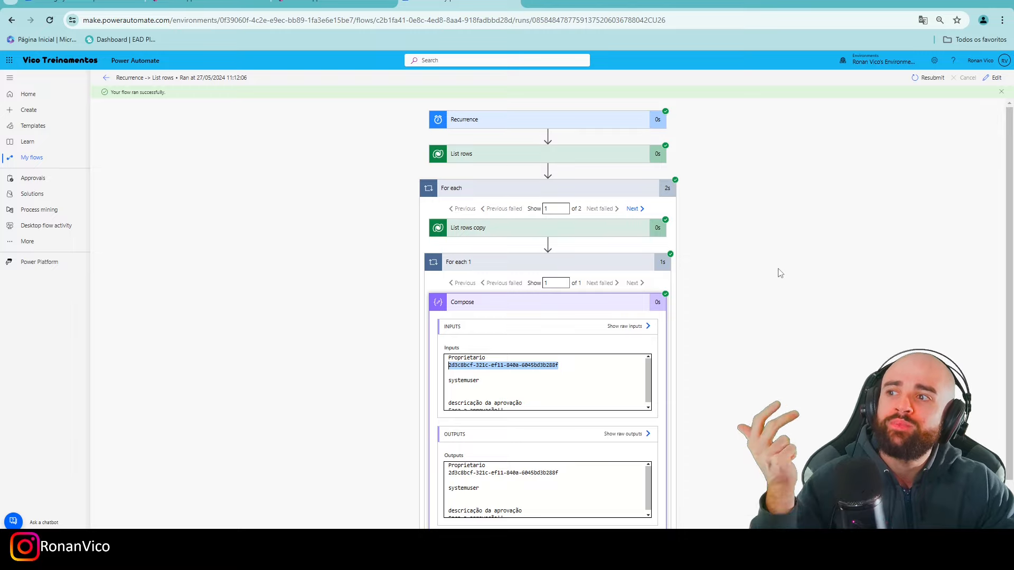
- Reopen the flow for editing, switch to Power Apps and check the owner's Usuário identifier and Windows Live ID in the Usuários table
click(993, 78)
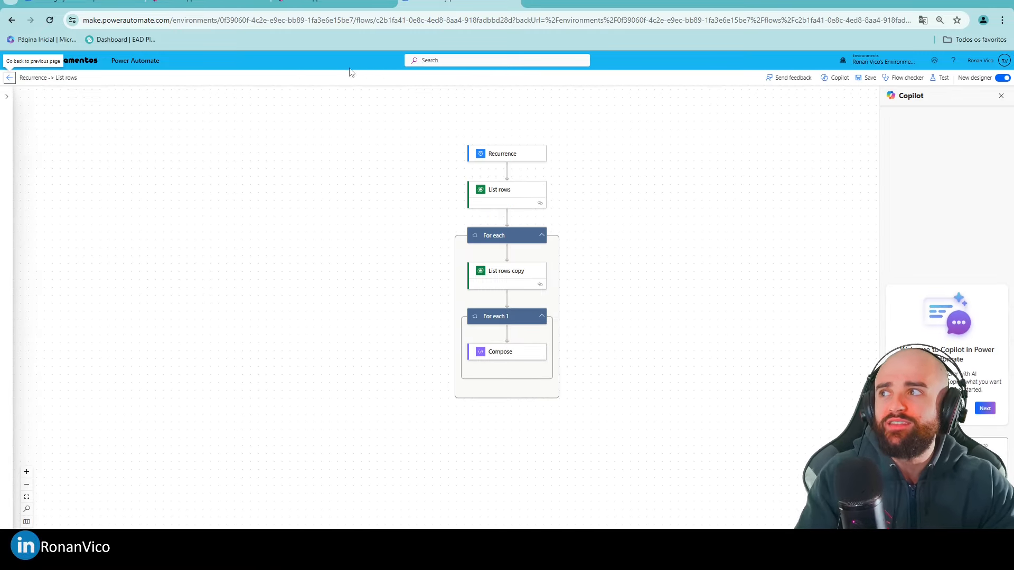
click(206, 2)
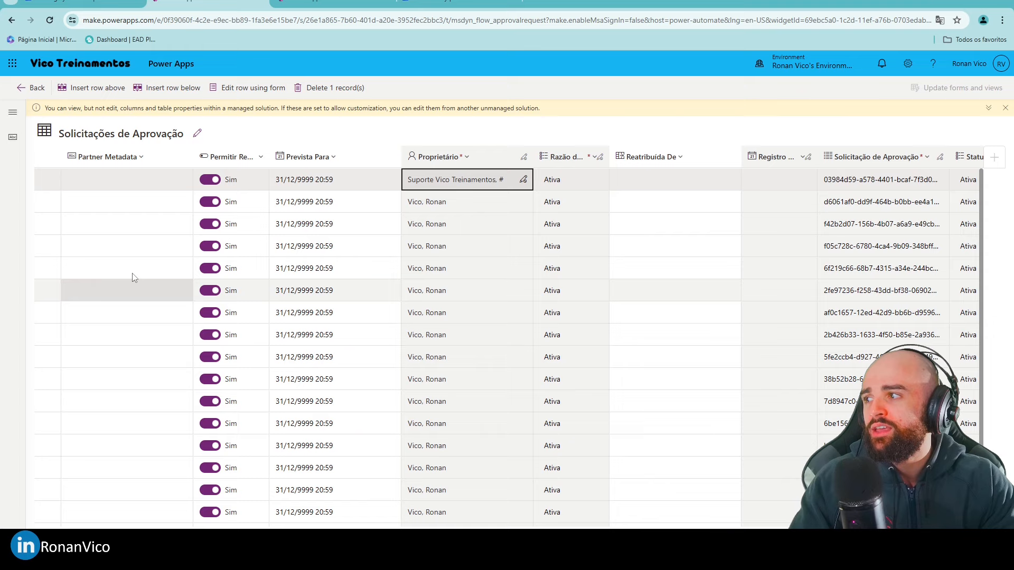
click(29, 94)
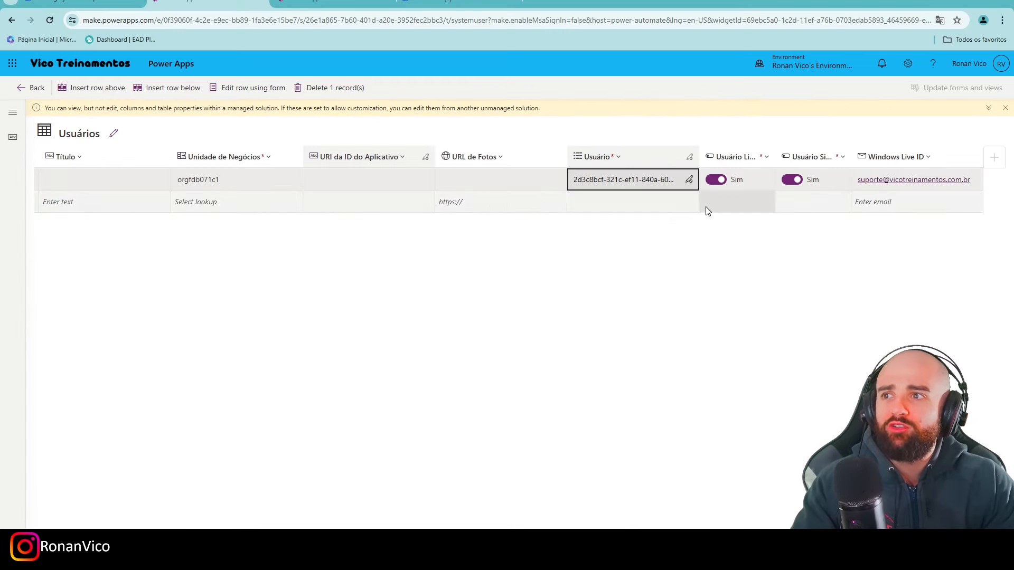
mouse_move(426, 82)
mouse_down()
mouse_move(690, 231)
mouse_move(681, 216)
mouse_up()
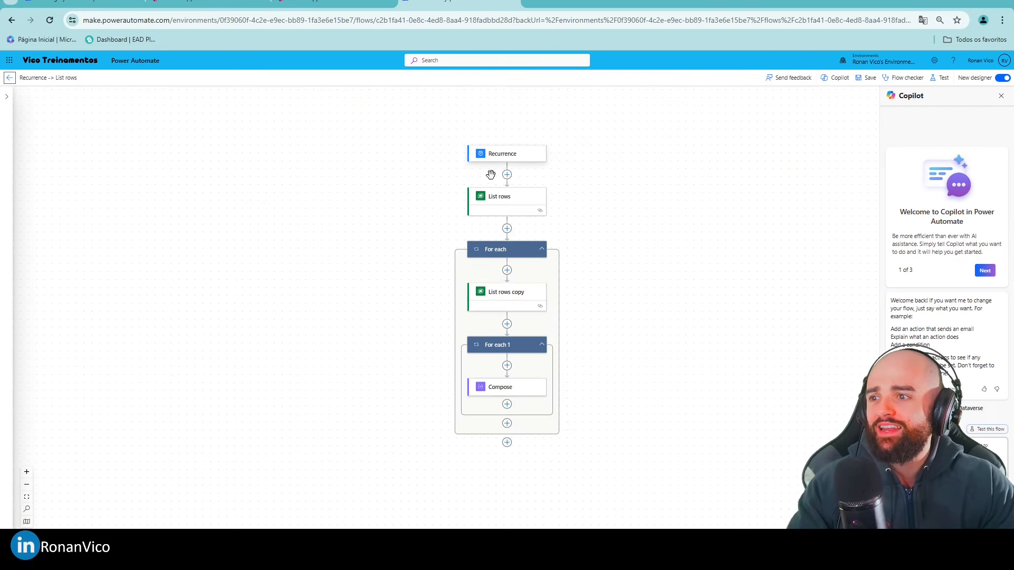
- Return to the flow in Power Automate and add a Microsoft Dataverse Get a row by ID action inside For each 1, before Compose
scroll(491, 174, down, 2)
click(487, 299)
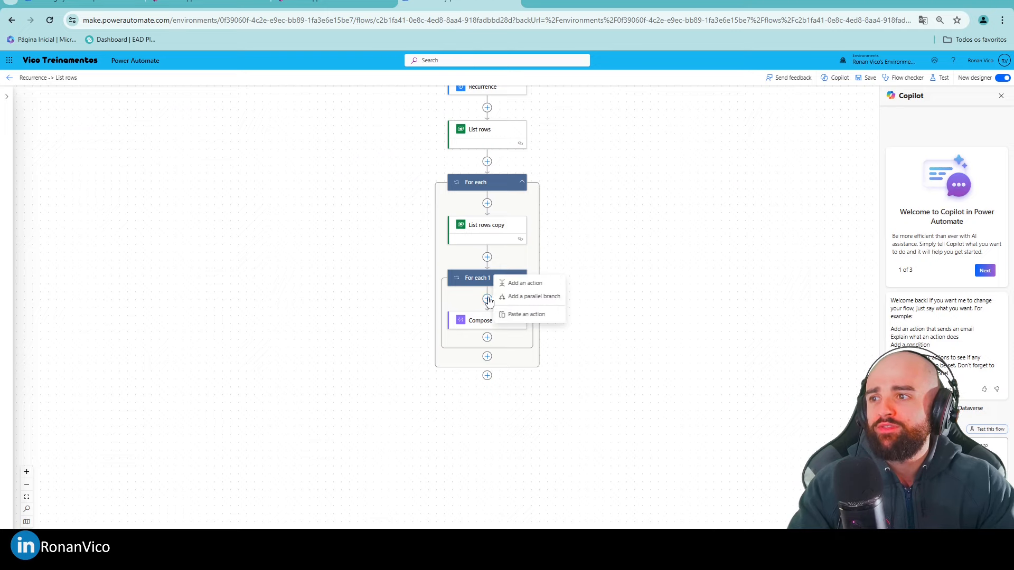
click(527, 285)
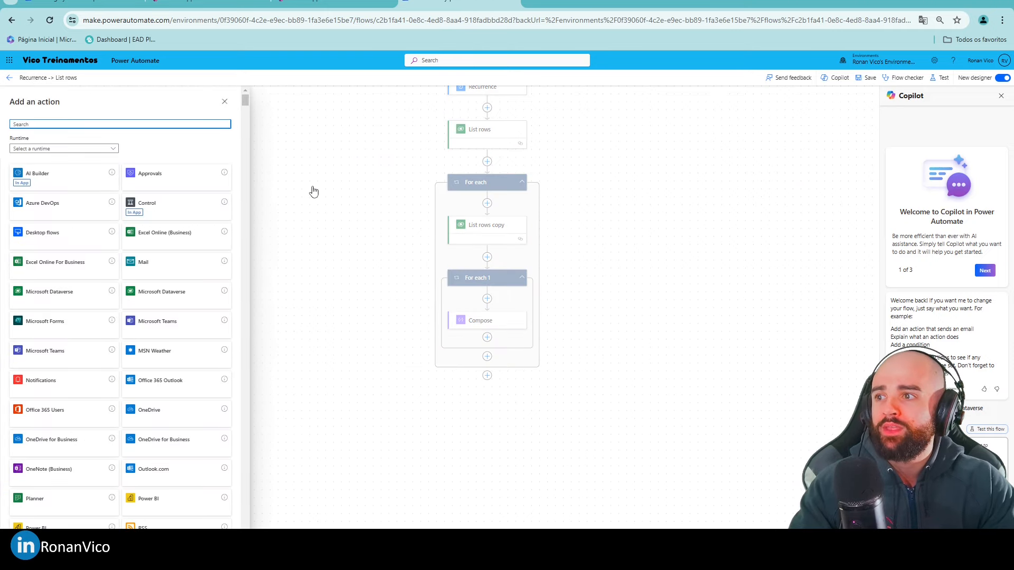
text(datav)
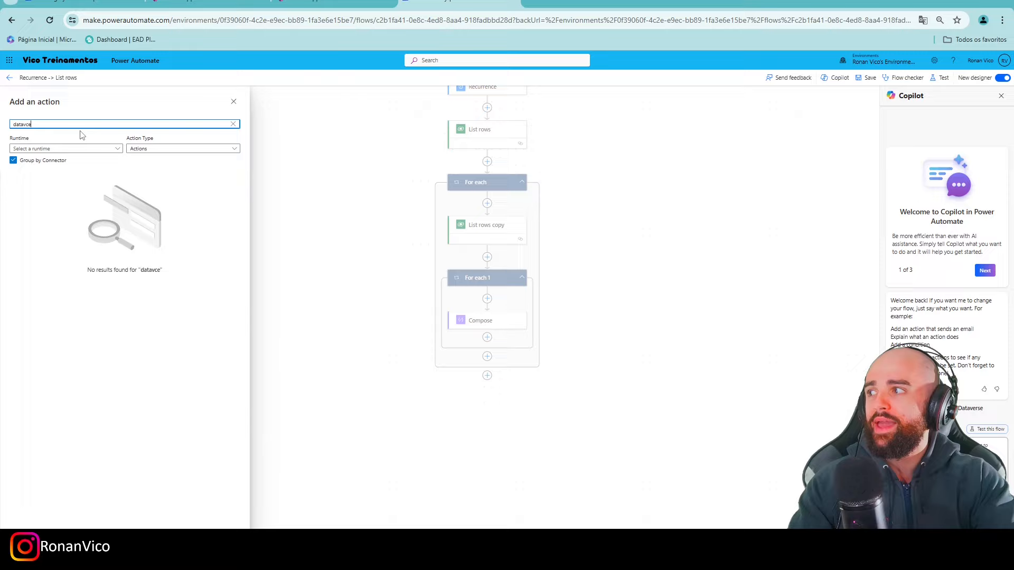
text(erse)
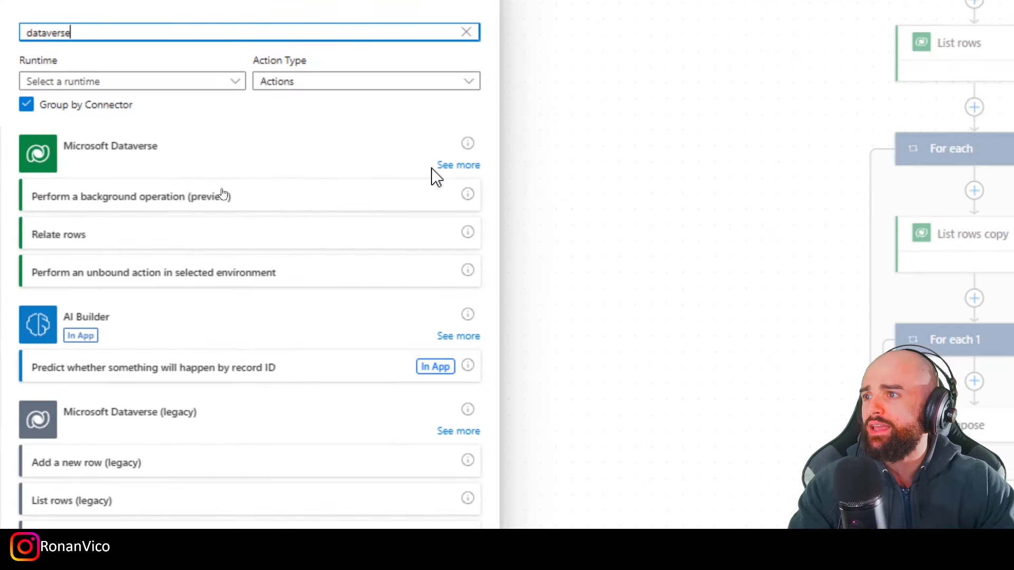
click(472, 168)
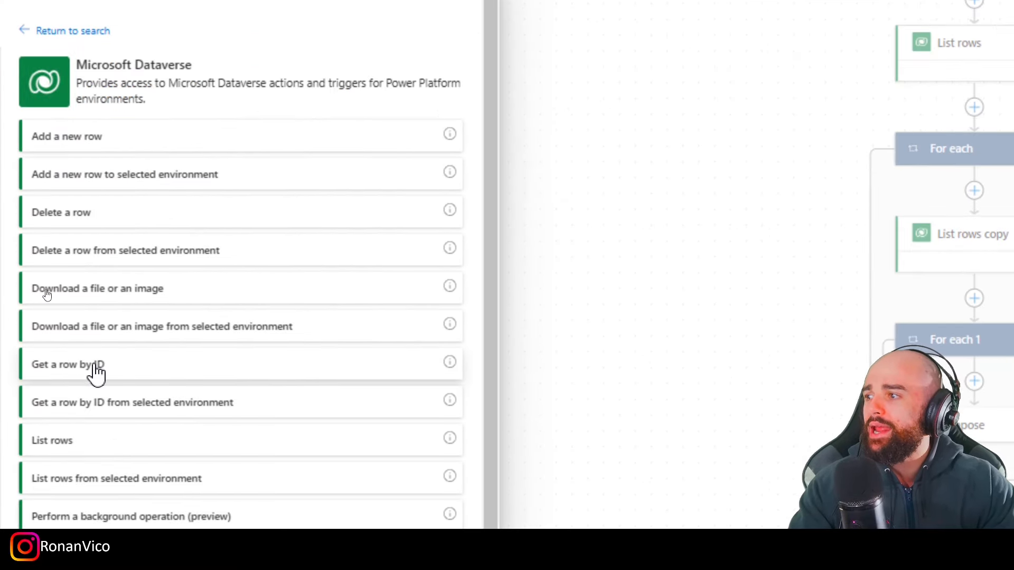
click(96, 370)
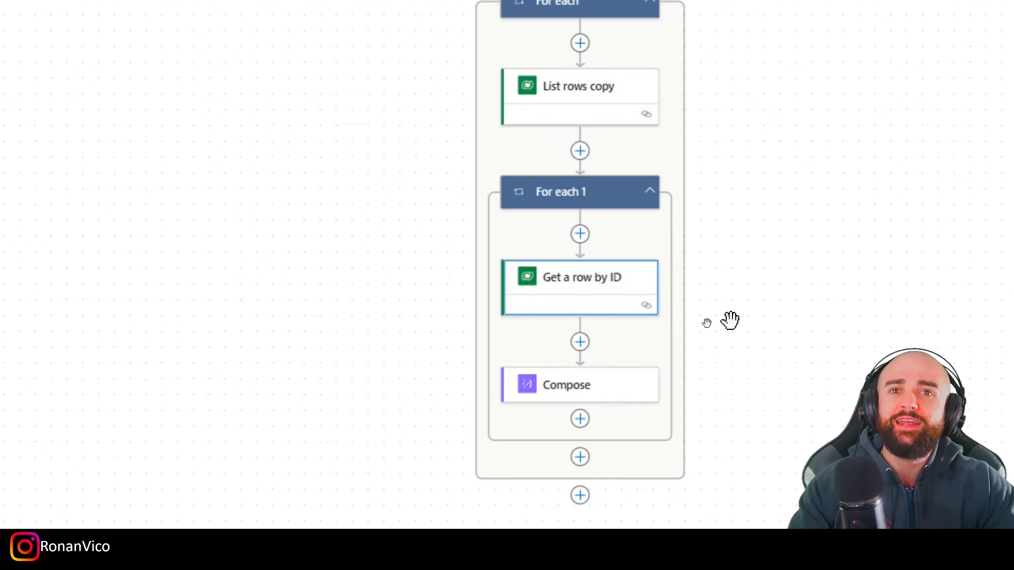
- Choose Usuários as the table of the Get a row by ID action and open the dynamic content for its Row ID
click(62, 158)
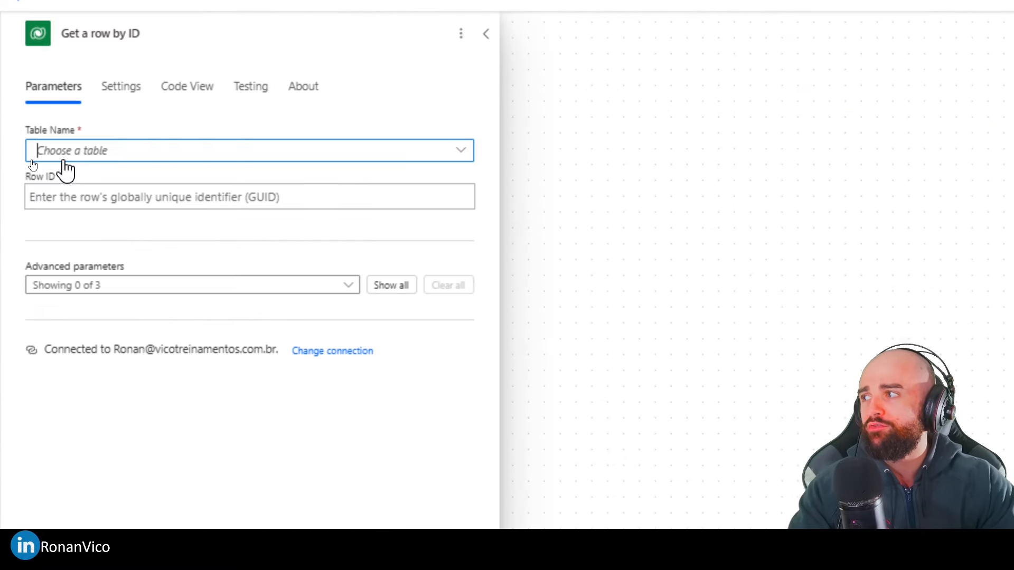
text(usua)
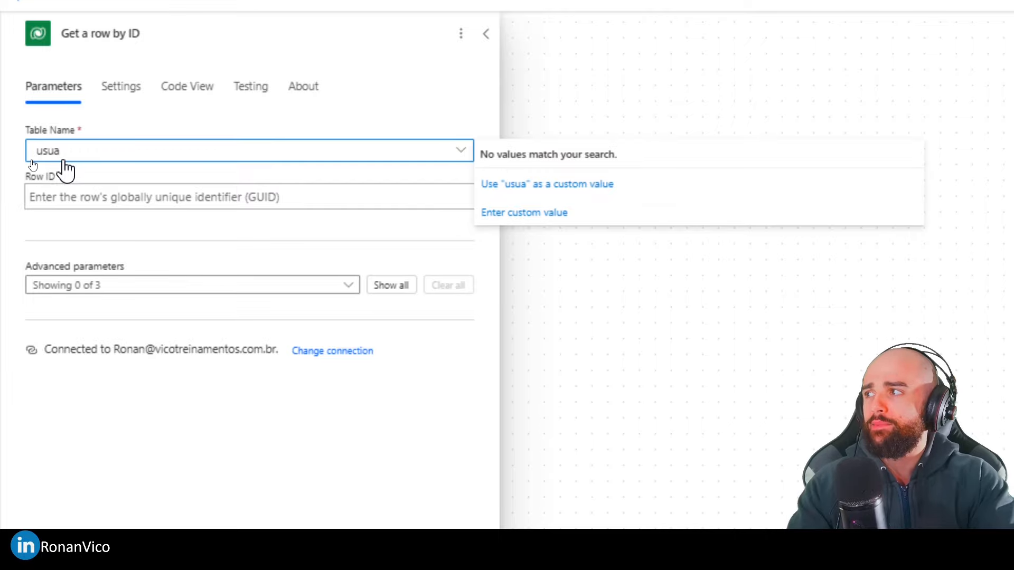
key(BackSpace)
key(BackSpace)
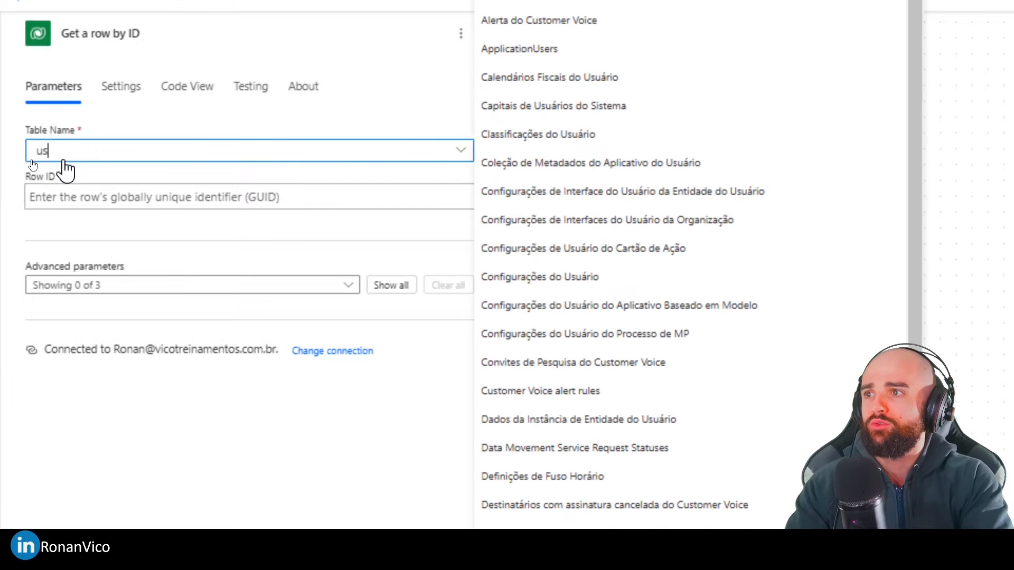
text(uário)
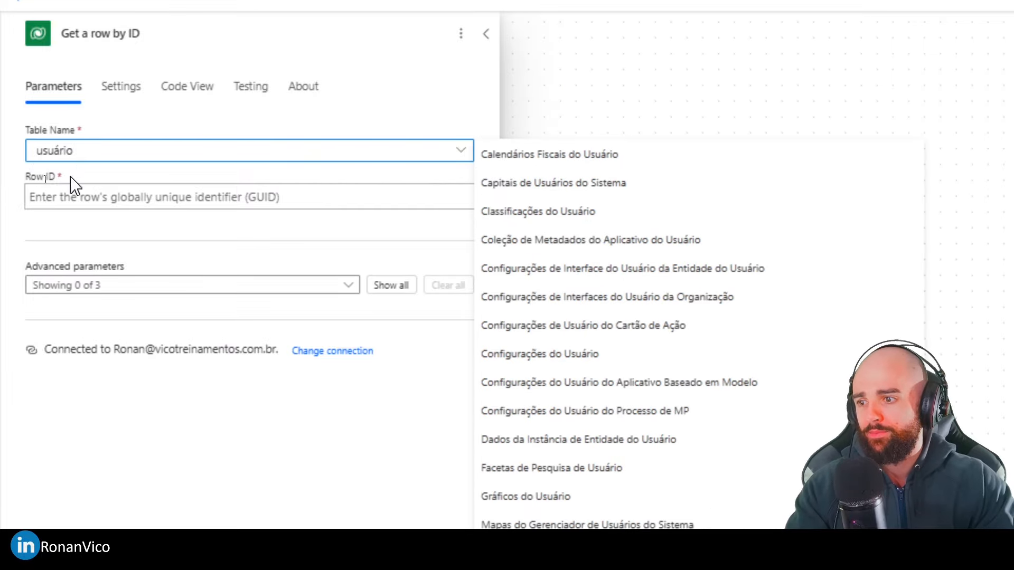
click(724, 436)
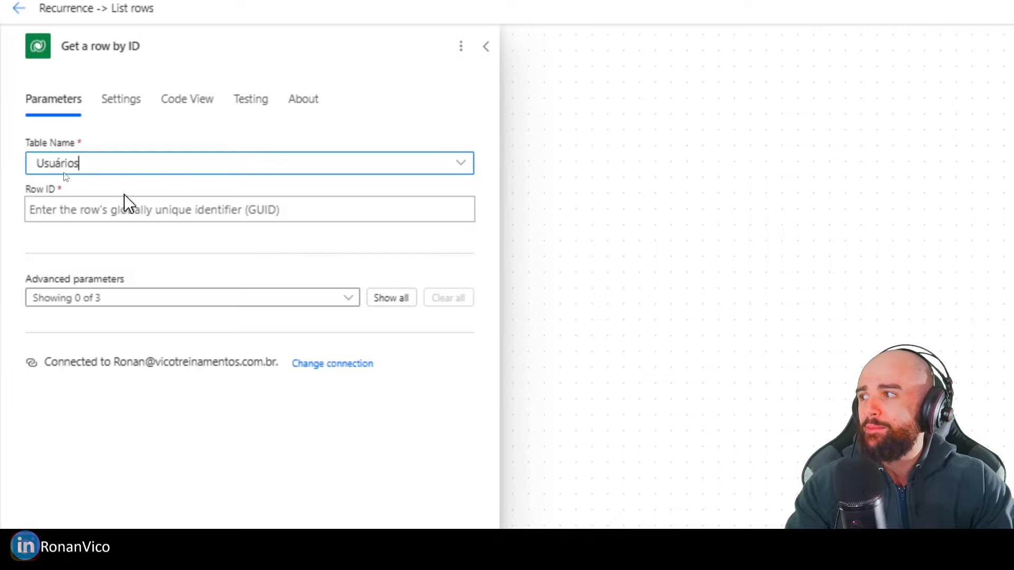
click(124, 202)
click(476, 202)
text(ID us)
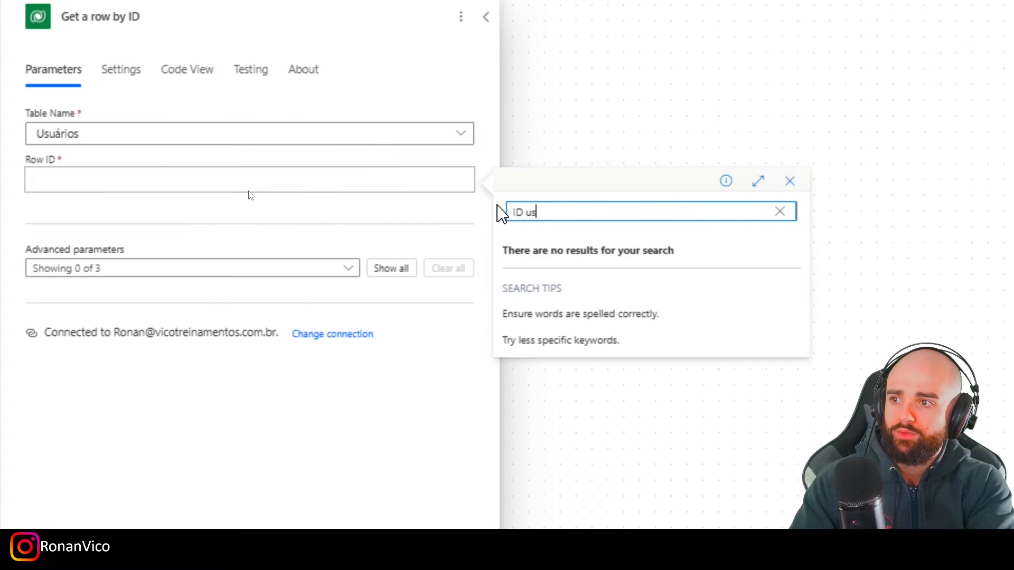
key(BackSpace)
key(BackSpace)
key(BackSpace)
key(BackSpace)
key(BackSpace)
key(BackSpace)
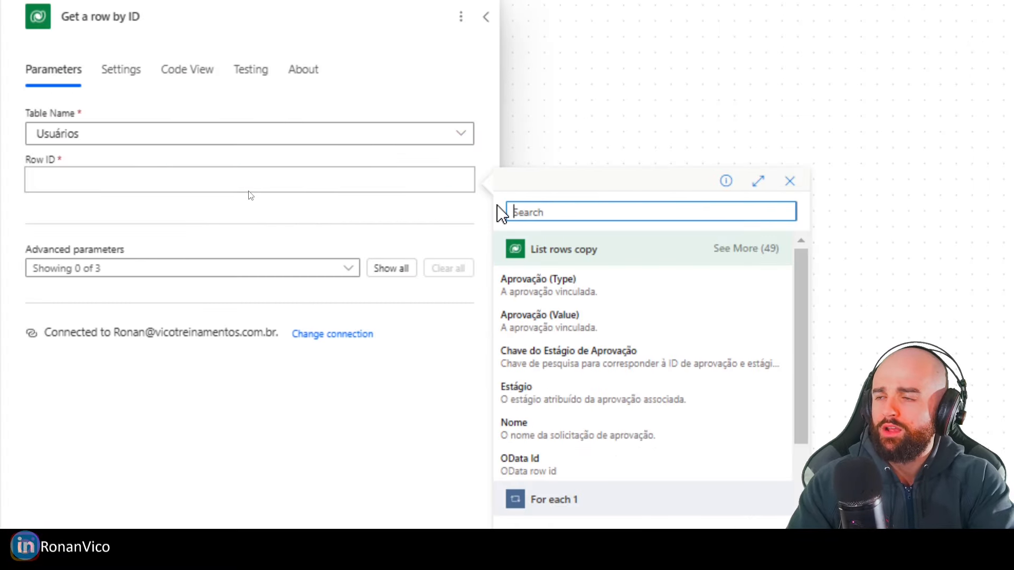
- Insert Proprietário (Value) from List rows copy as the Row ID and save the flow
scroll(742, 362, down, 2)
scroll(750, 295, up, 2)
click(746, 248)
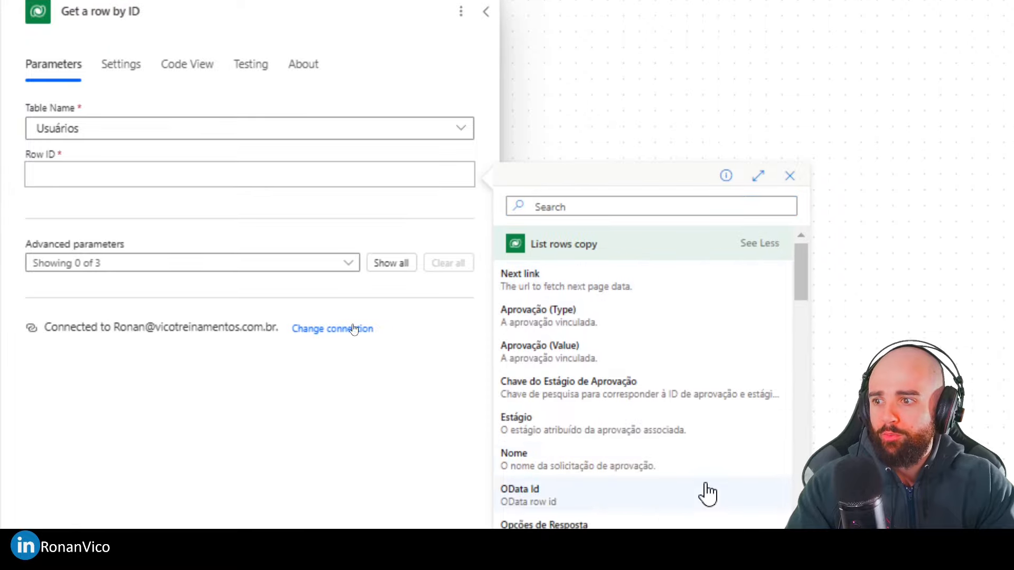
scroll(708, 422, down, 5)
scroll(697, 423, down, 10)
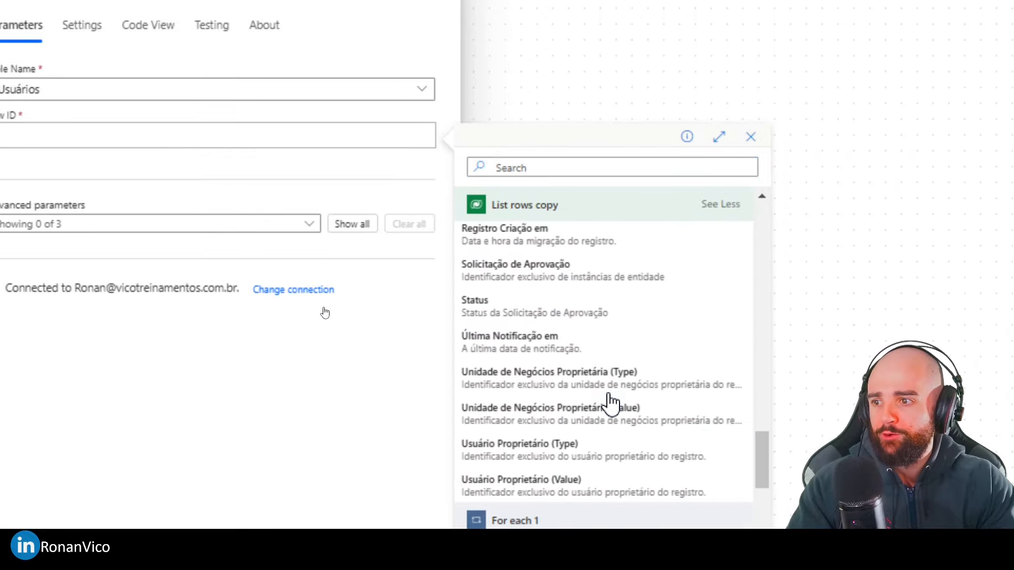
scroll(610, 404, up, 9)
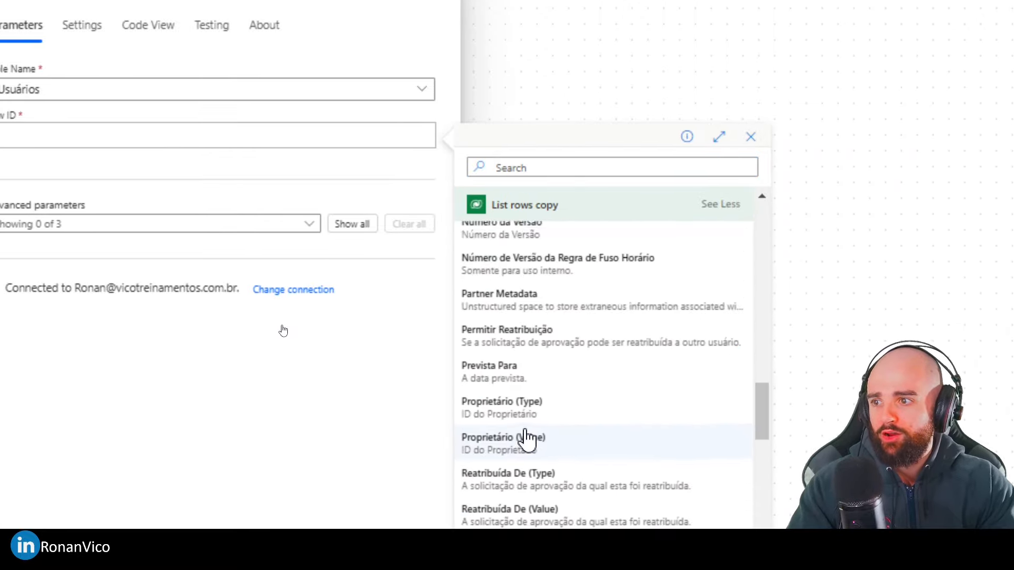
click(507, 453)
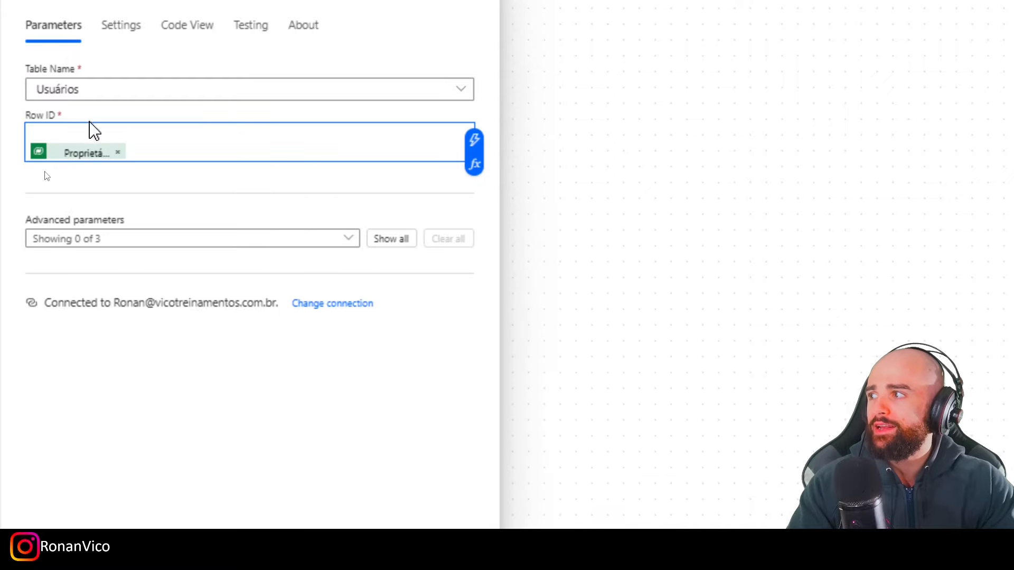
click(190, 433)
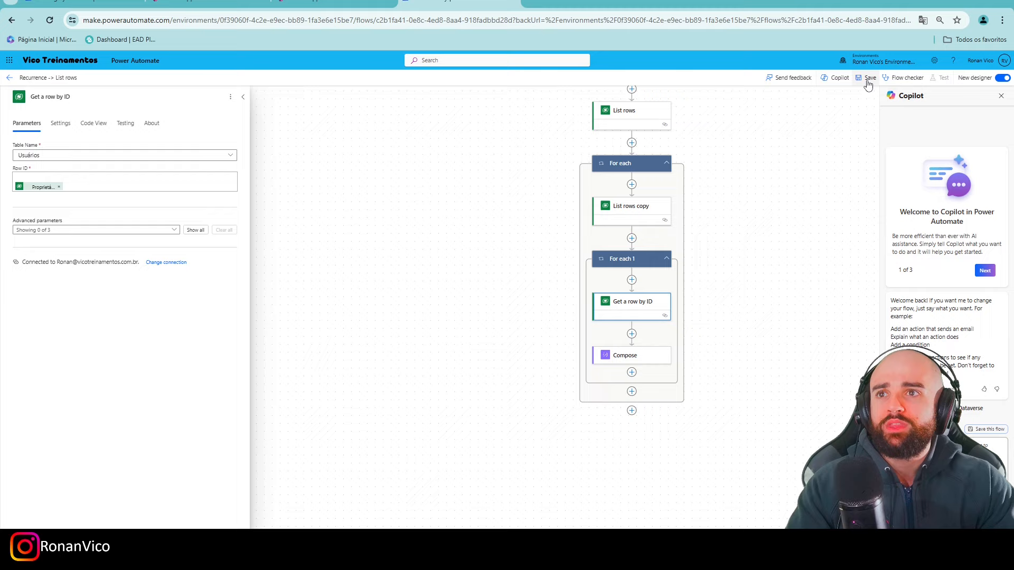
click(867, 80)
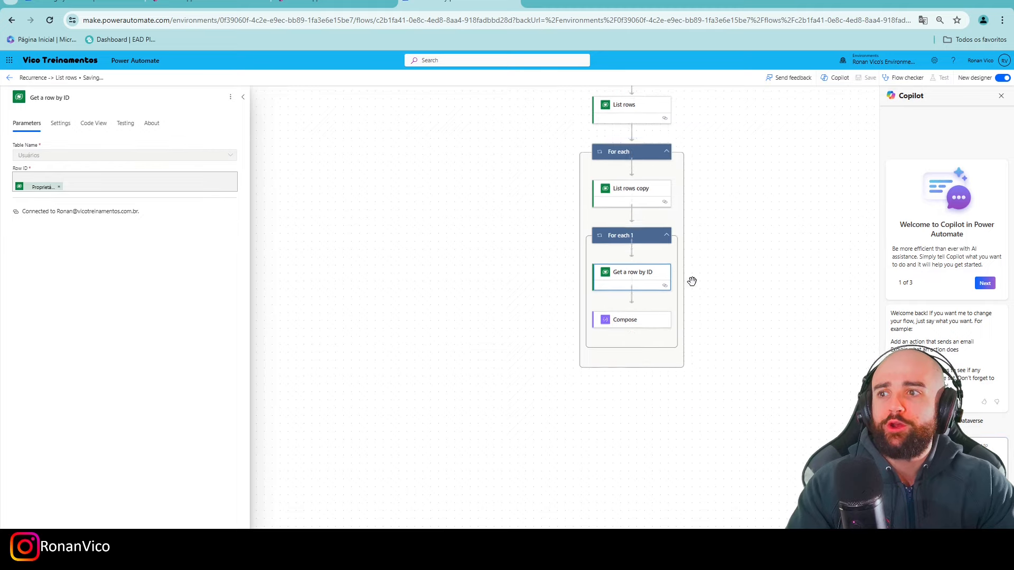
- Replace the owner type token in the Compose inputs with Windows Live ID from Get a row by ID
click(634, 315)
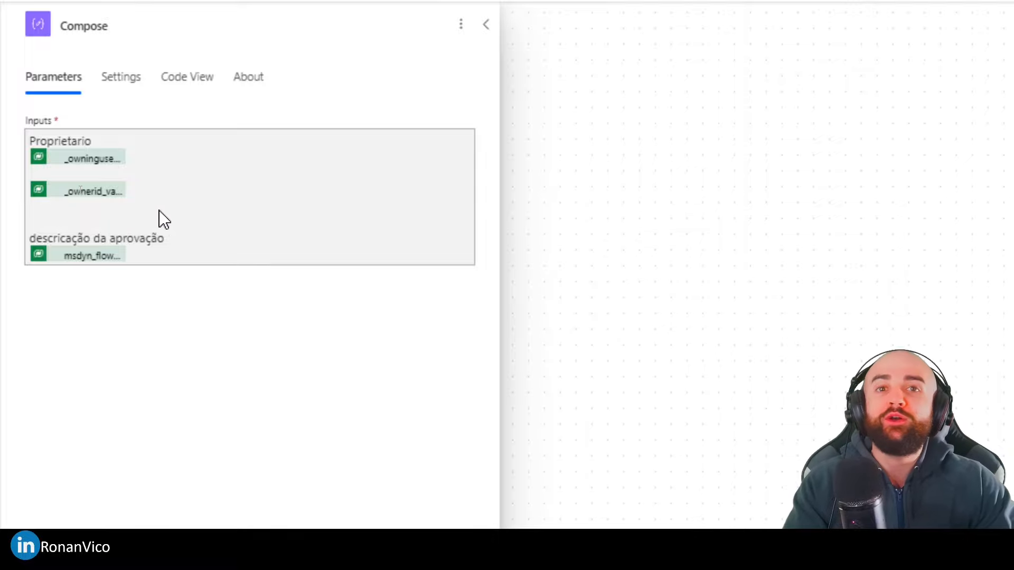
click(118, 216)
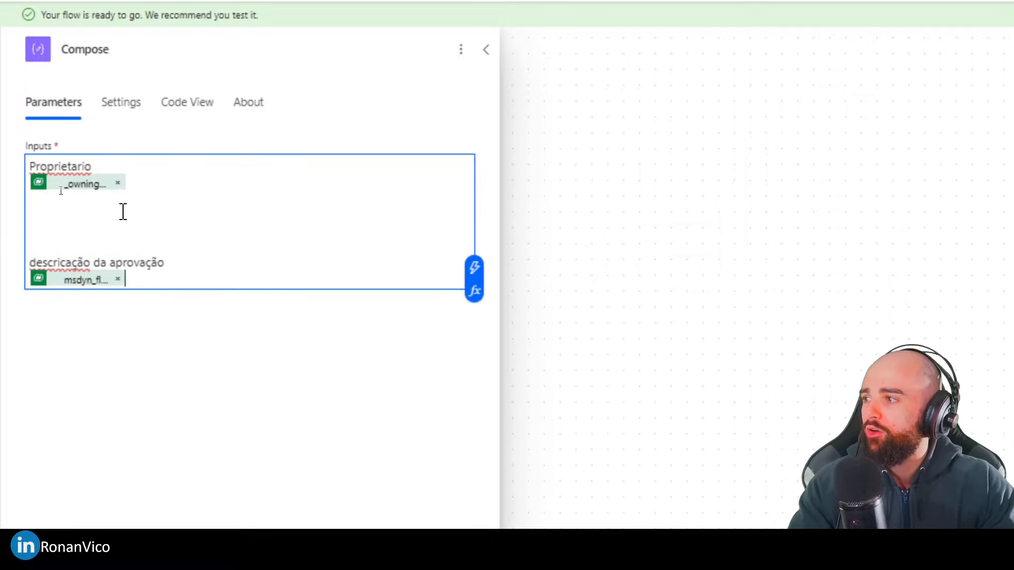
click(136, 214)
click(473, 207)
text(window)
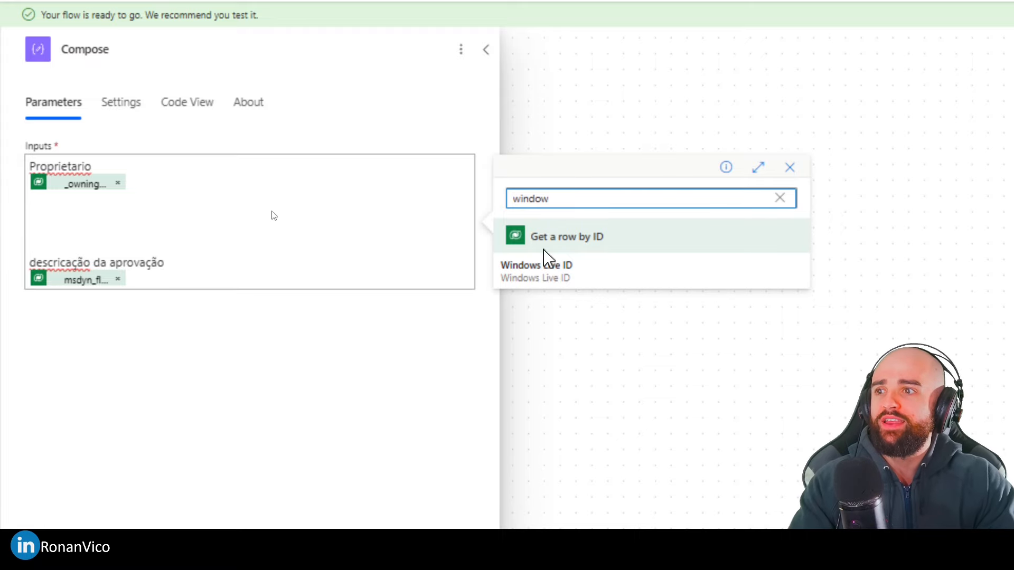
click(547, 261)
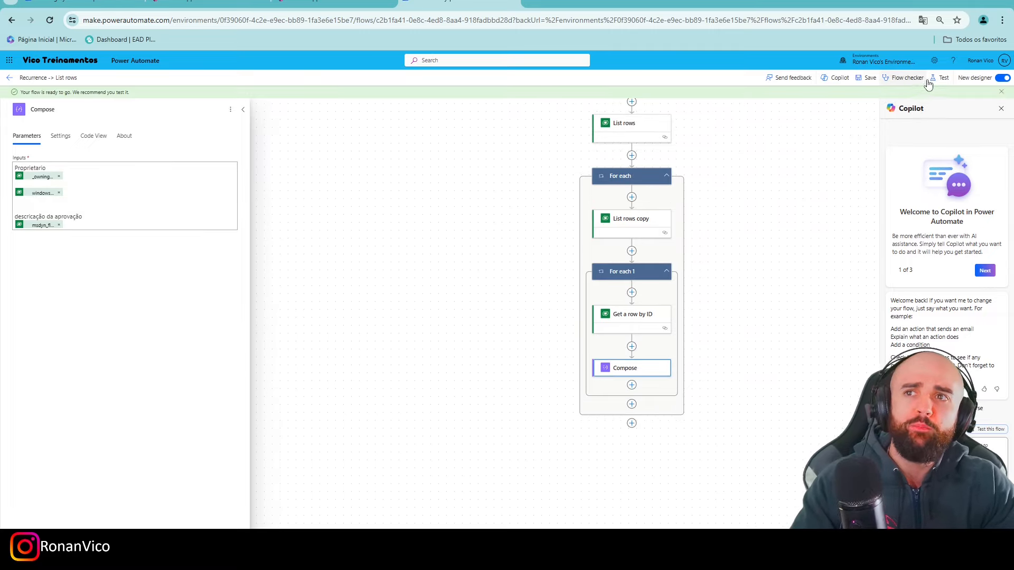
- Run a manual test of the flow and open the Compose run details inside For each 1
click(940, 78)
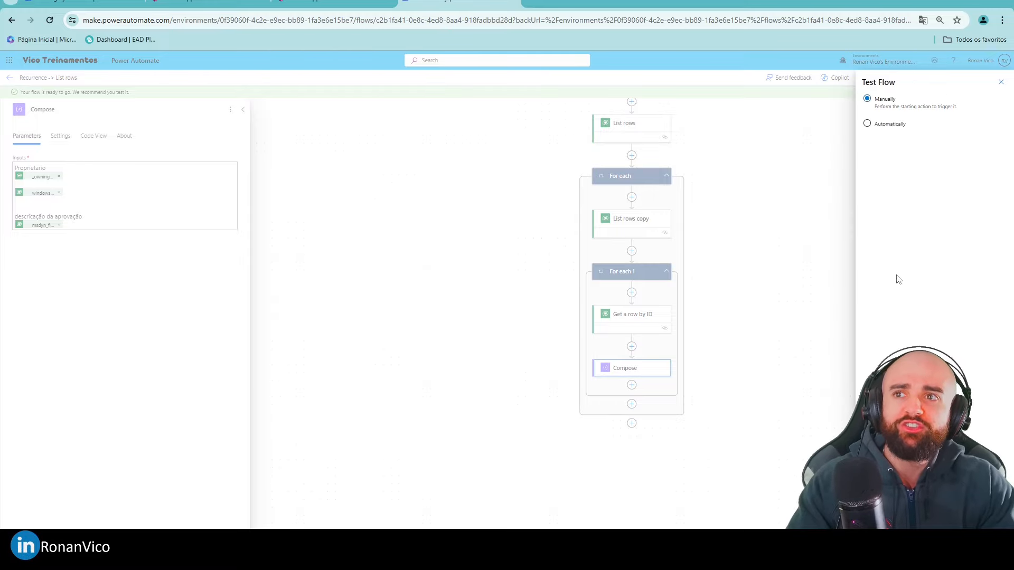
click(879, 517)
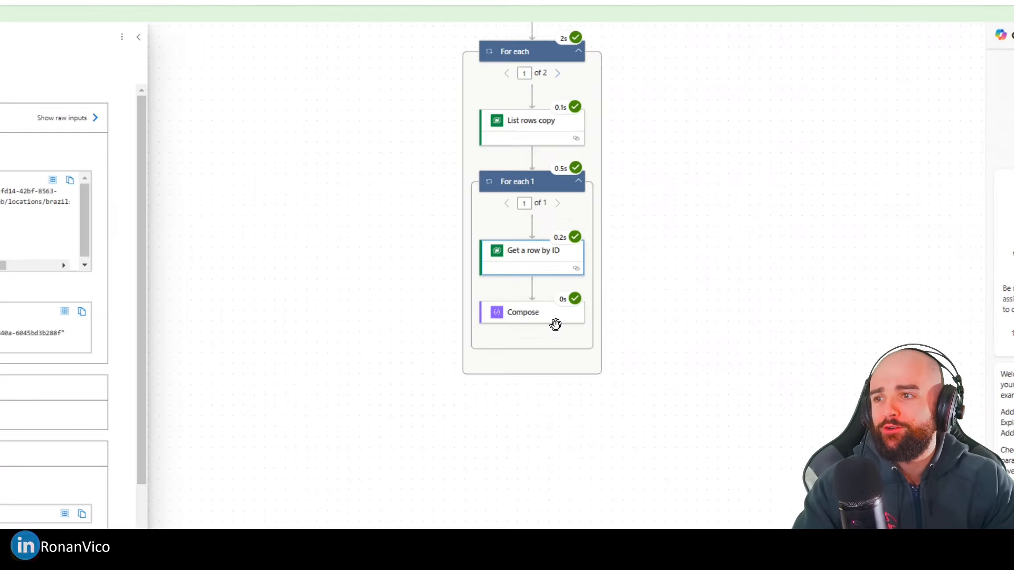
click(542, 325)
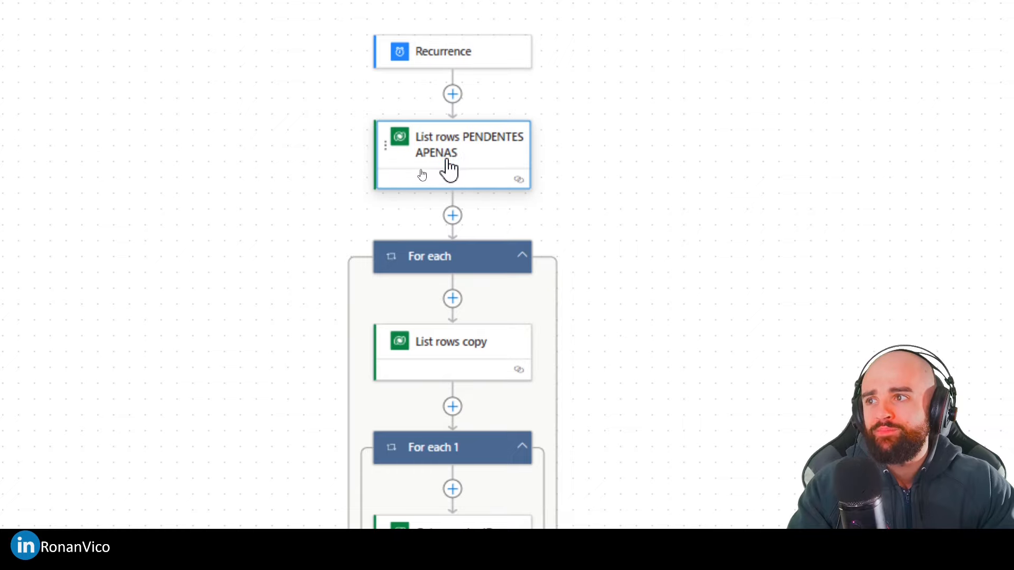
- Rename the List rows copy action as LISTOU APROVADORES
click(421, 341)
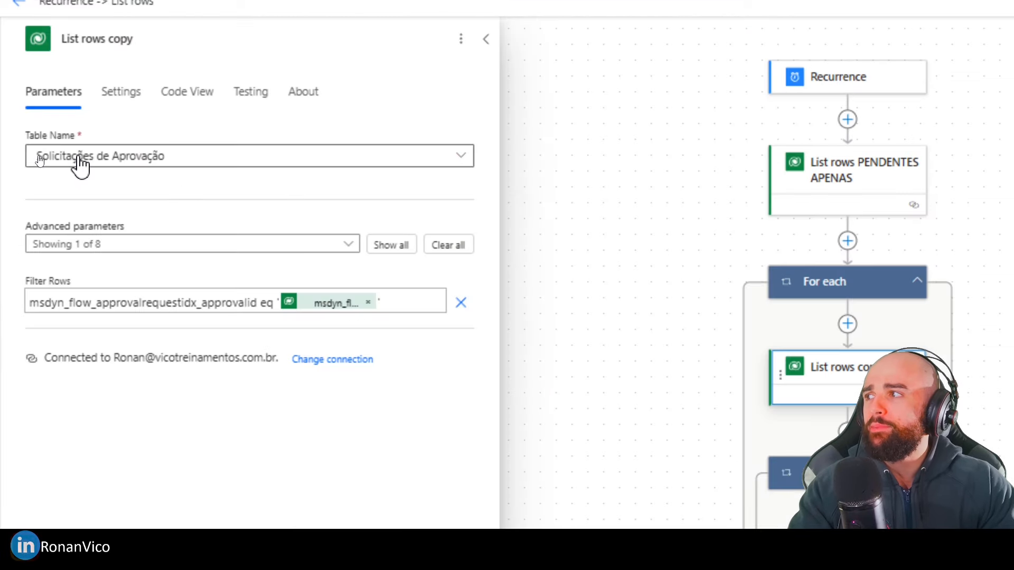
triple_click(53, 99)
text(LISTOU APROVADORES)
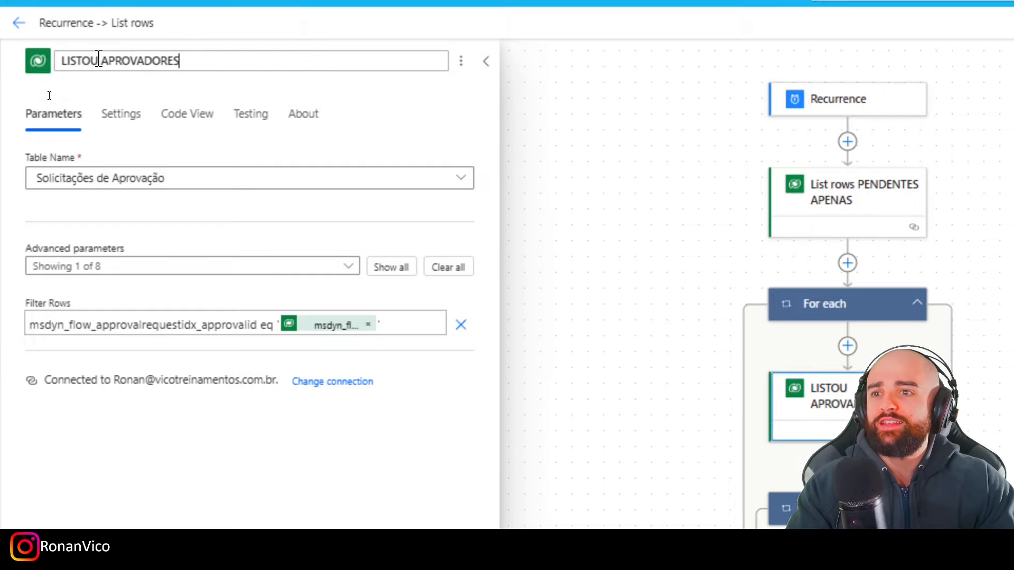
- Rename the Get a row by ID action as EMAIL DO APROVADOR
click(419, 385)
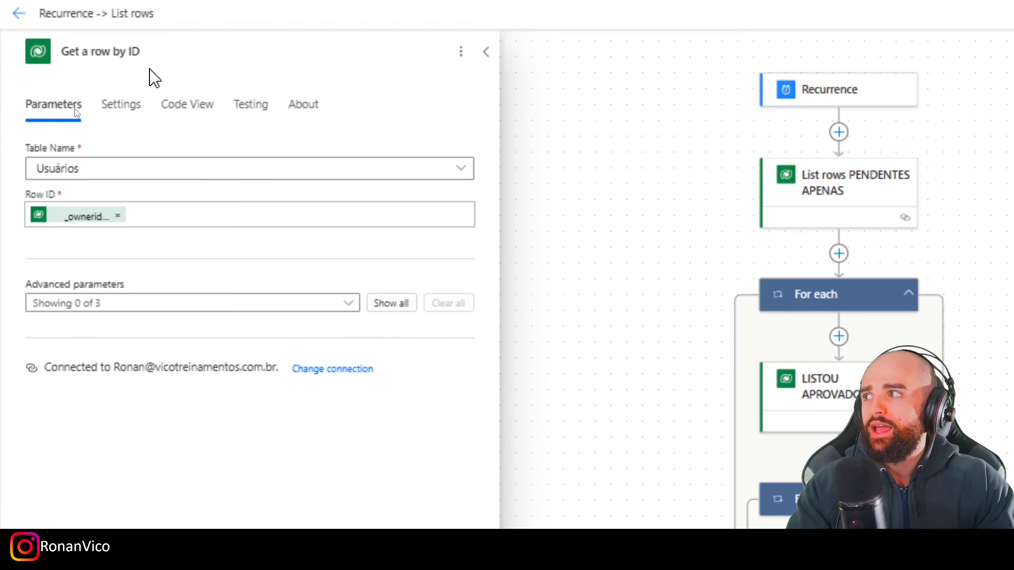
triple_click(155, 10)
text(EMAIL DO APROVADOR)
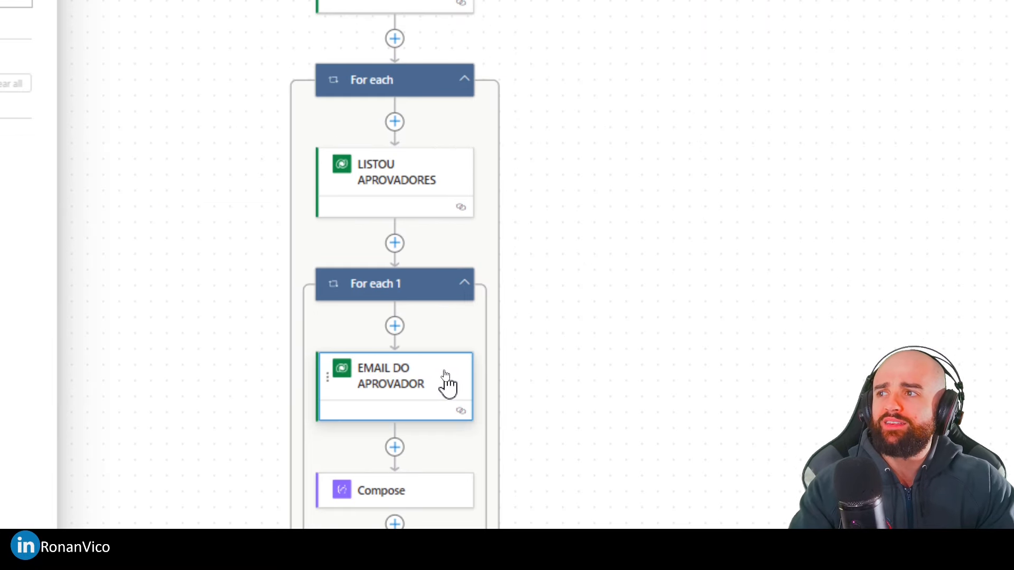
drag(483, 267, 503, 277)
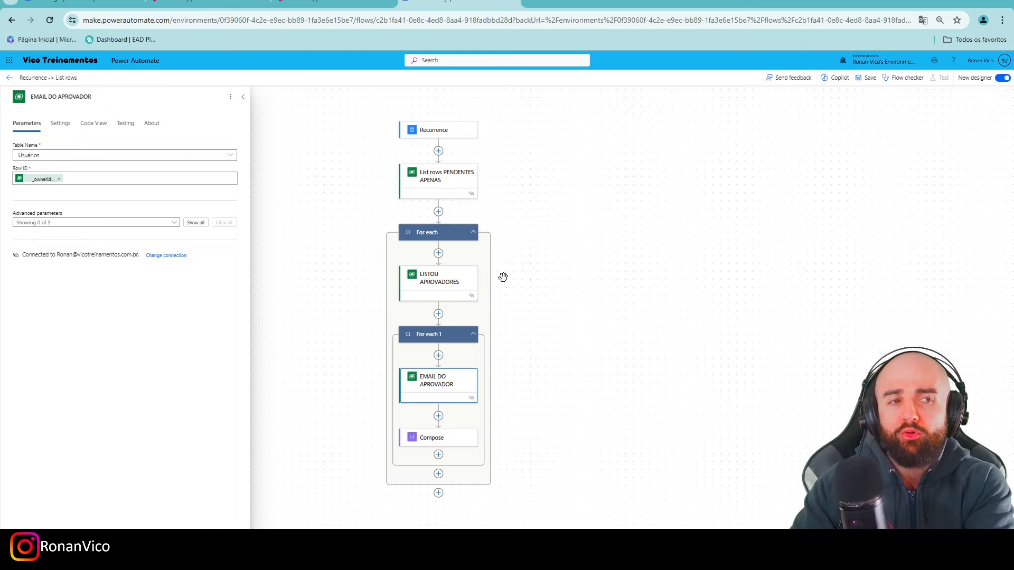
drag(598, 288, 588, 227)
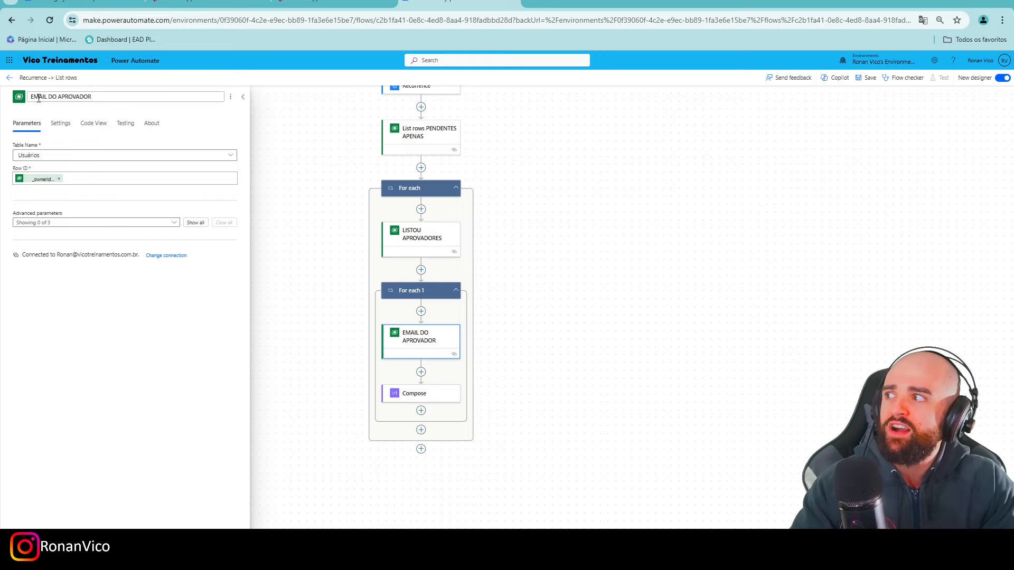
- Save the scheduled flow and return to its details page
click(10, 79)
click(594, 118)
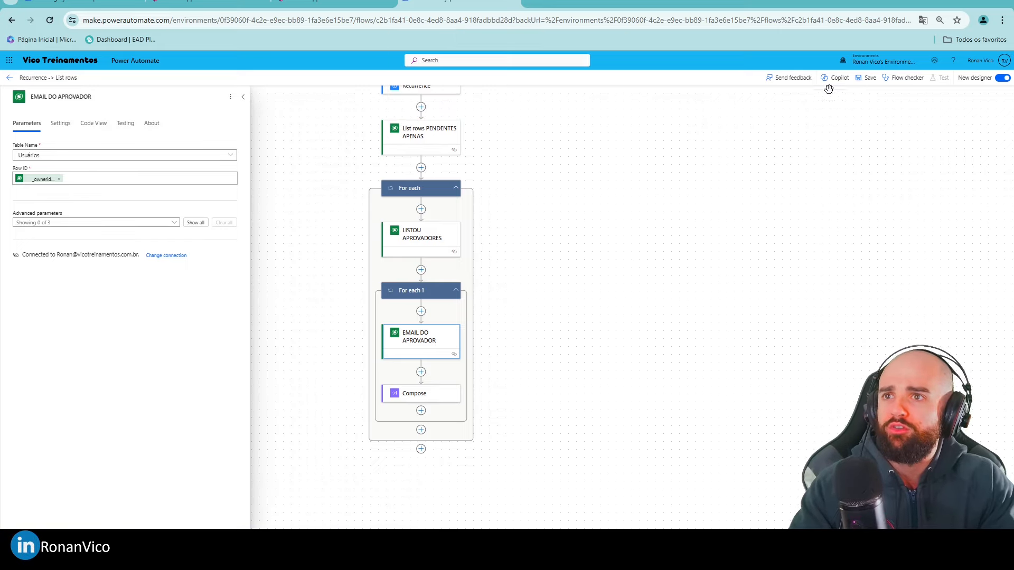
click(867, 78)
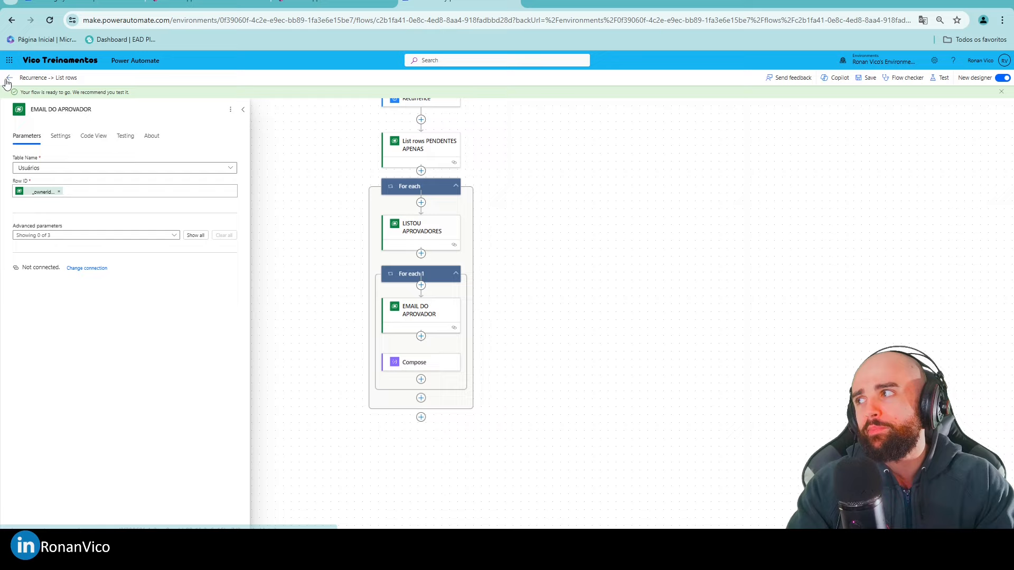
click(10, 79)
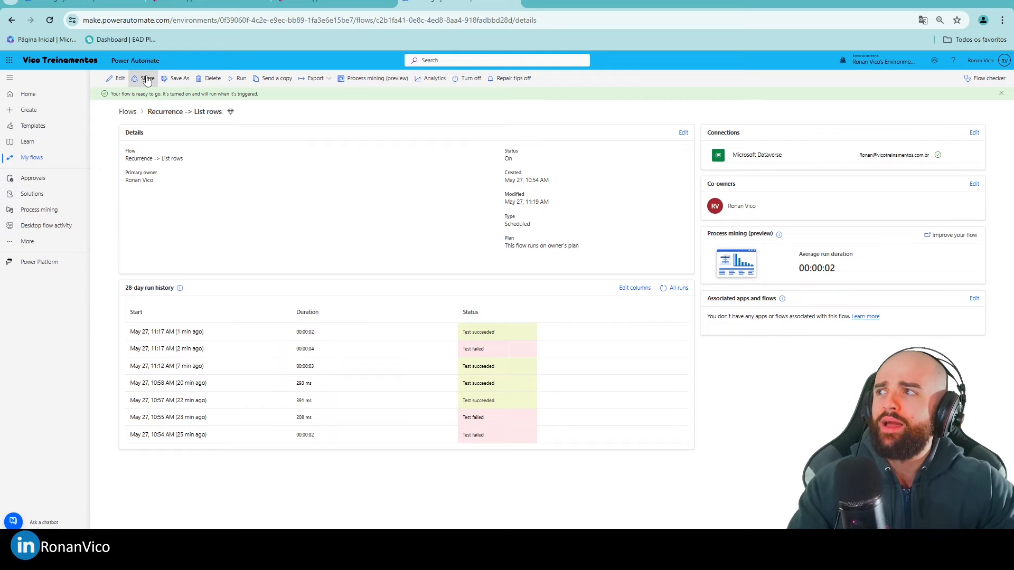
- Switch to the Aprovações flow and open it for editing
click(202, 1)
click(98, 5)
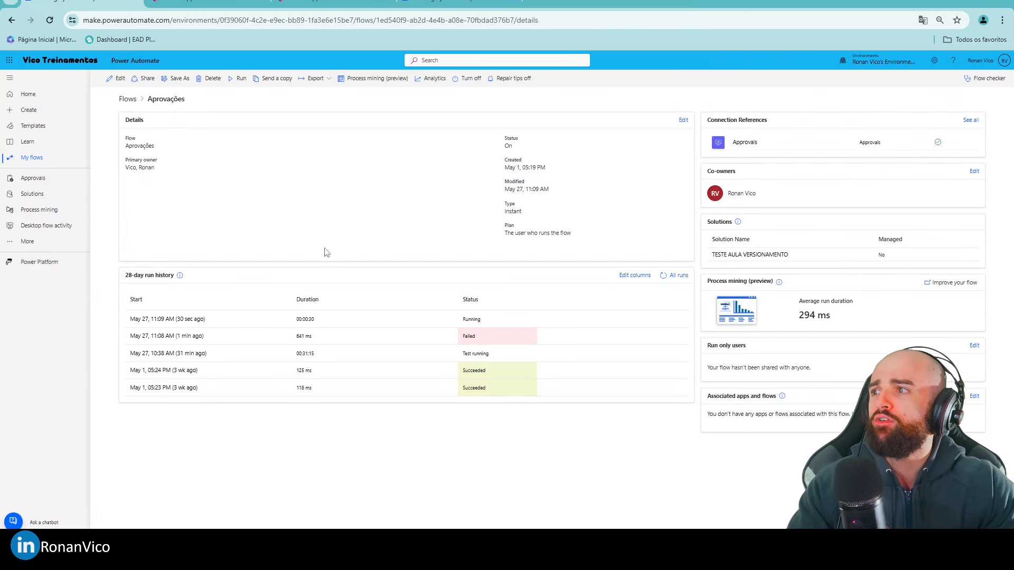
click(117, 79)
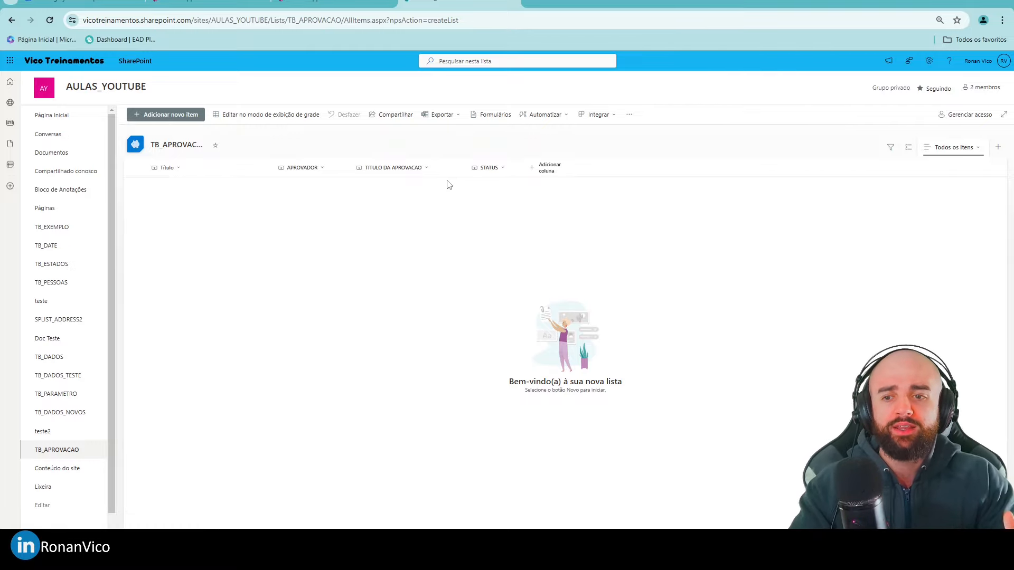
- Return from the TB_APROVACAO list to the Aprovações flow and review the Create item and Start and wait for an approval parameters
click(195, 6)
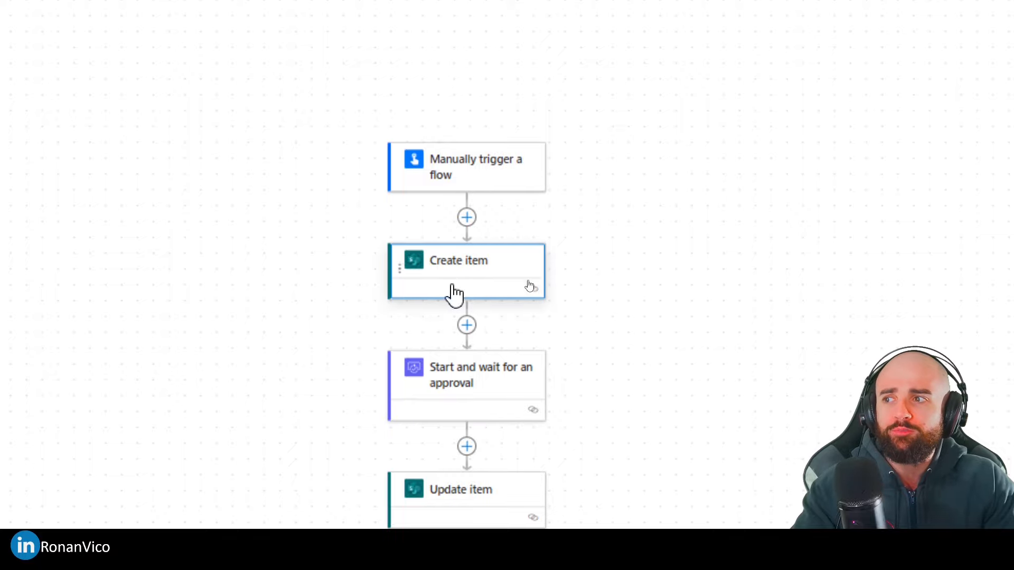
click(226, 228)
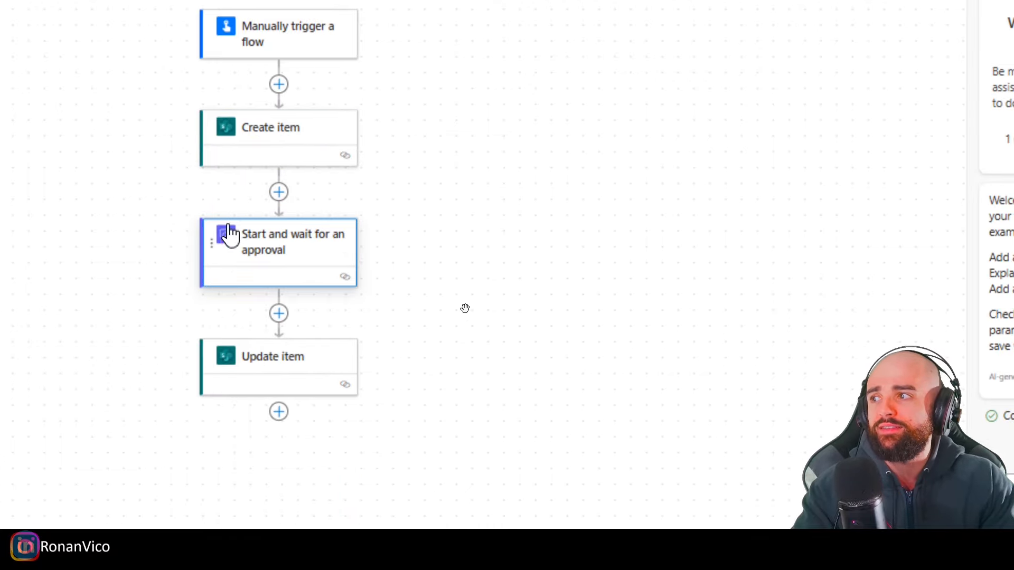
click(261, 158)
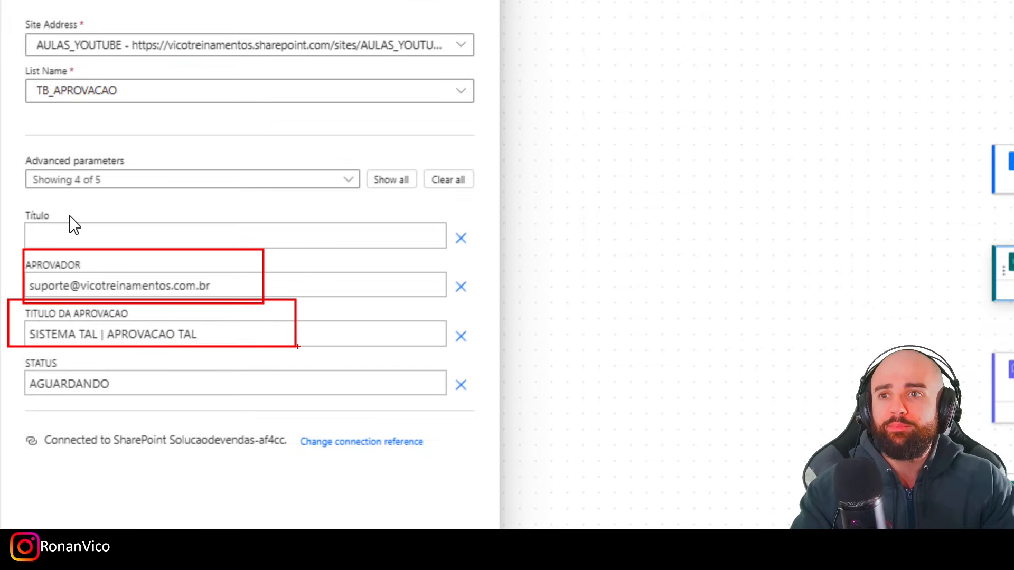
click(552, 338)
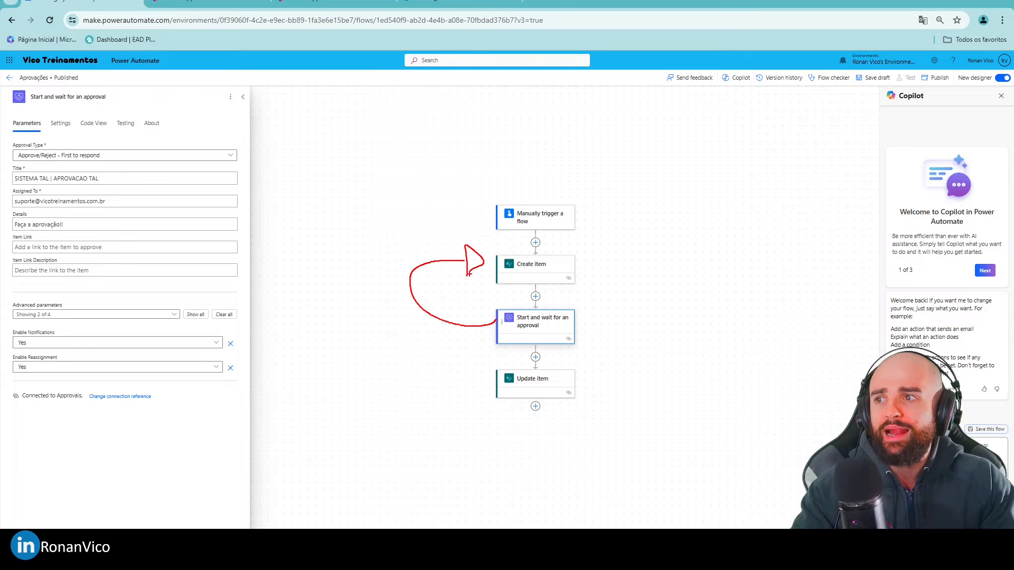
click(527, 278)
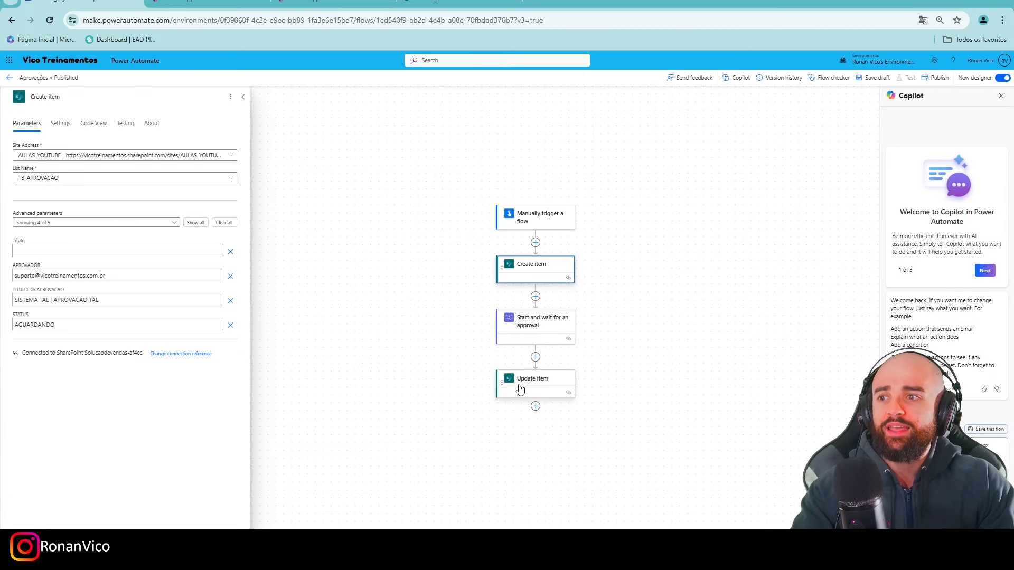
click(534, 340)
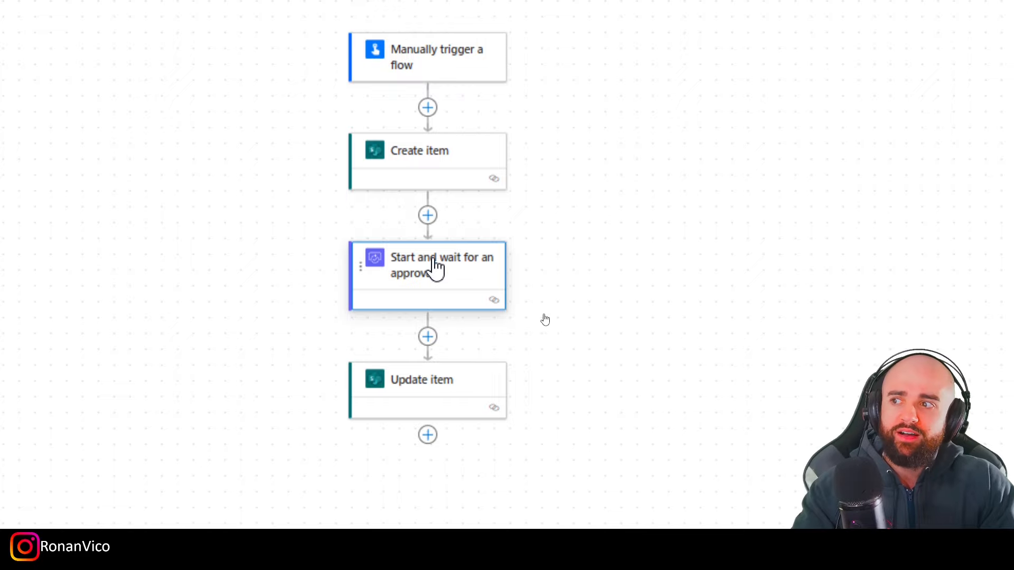
- Choose TB_APROVACAO as the list of the Update item action
click(446, 321)
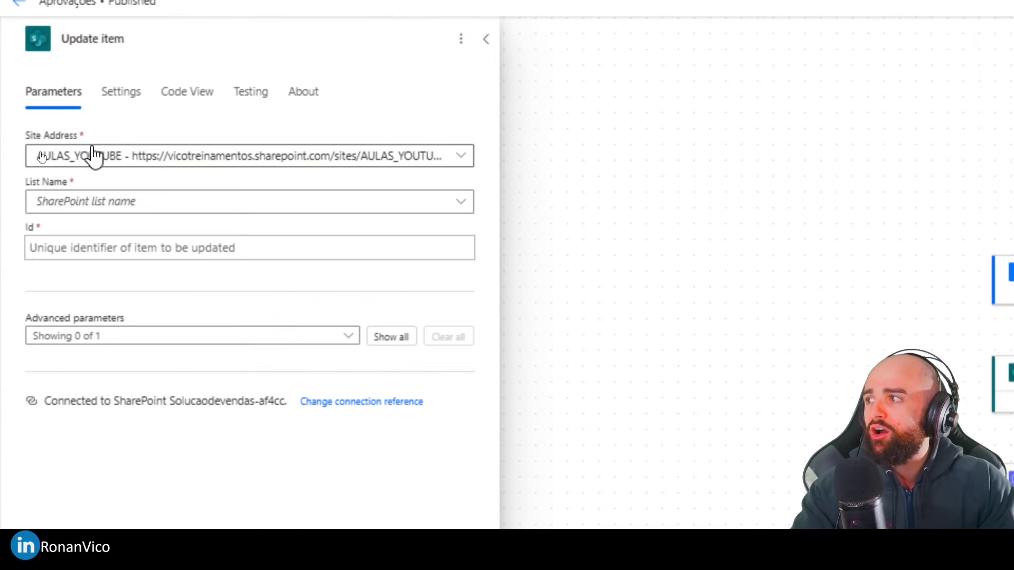
click(106, 205)
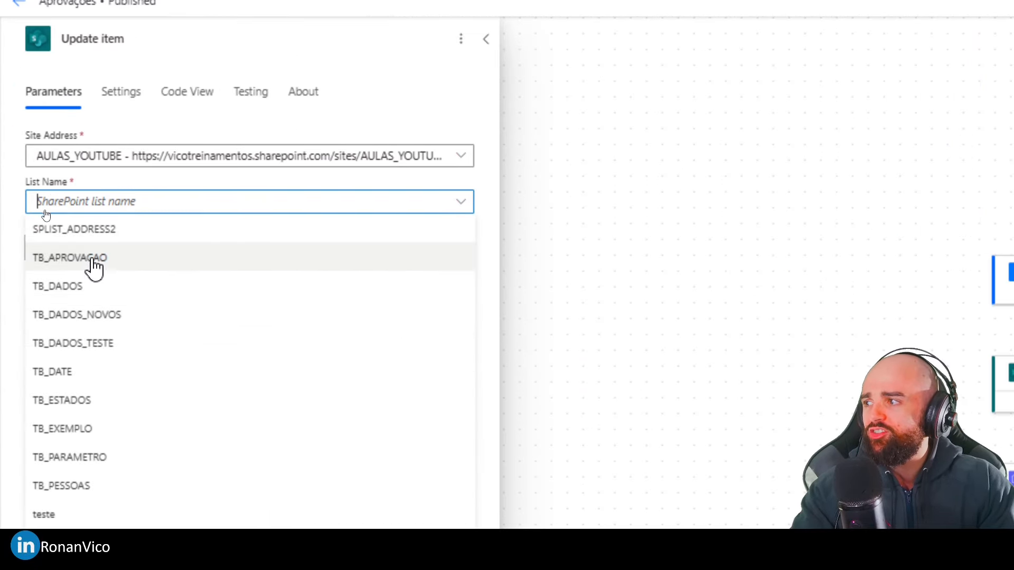
click(88, 259)
- Insert the ID from Create item as the Id of the Update item action
click(87, 244)
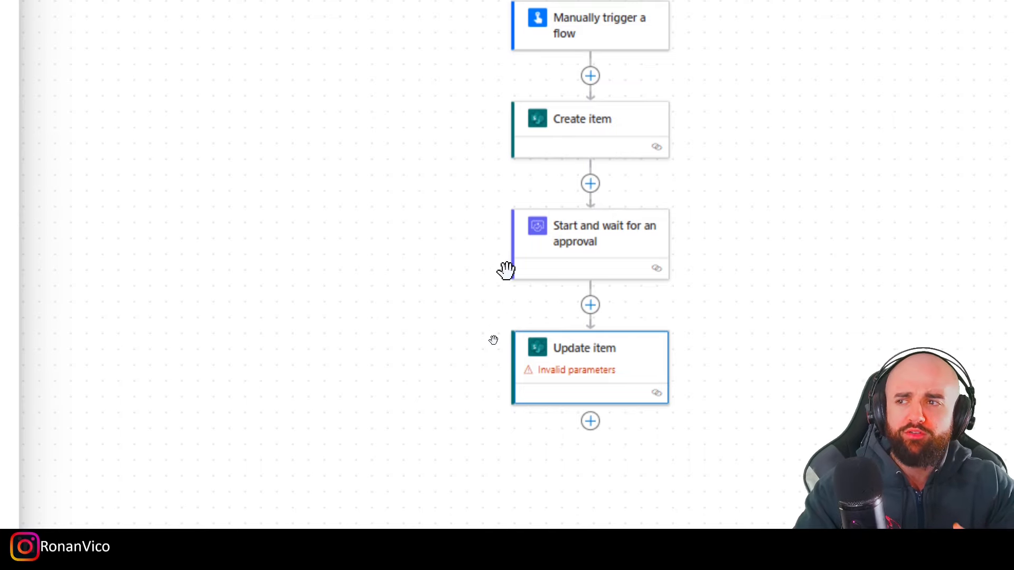
click(43, 206)
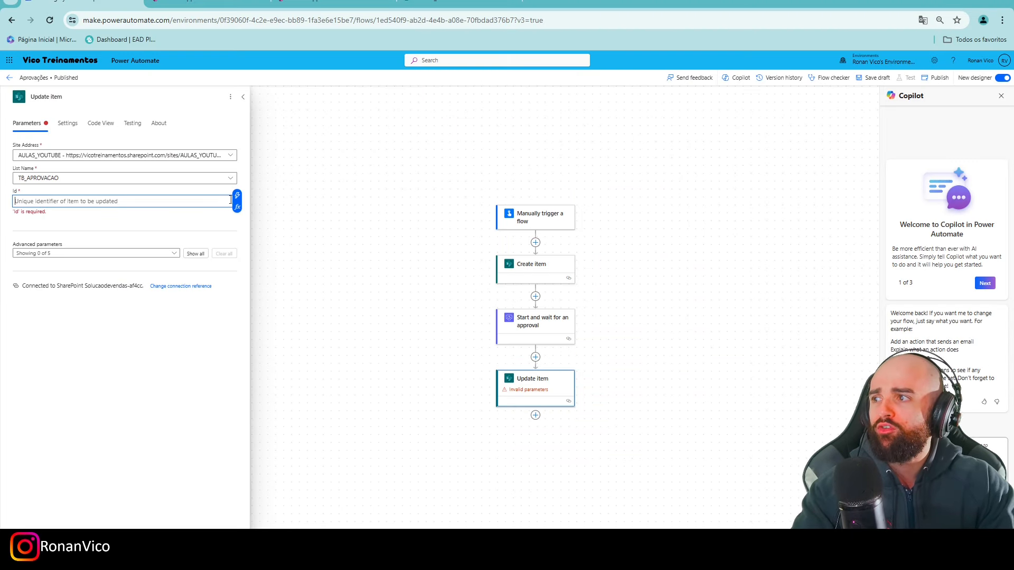
click(237, 196)
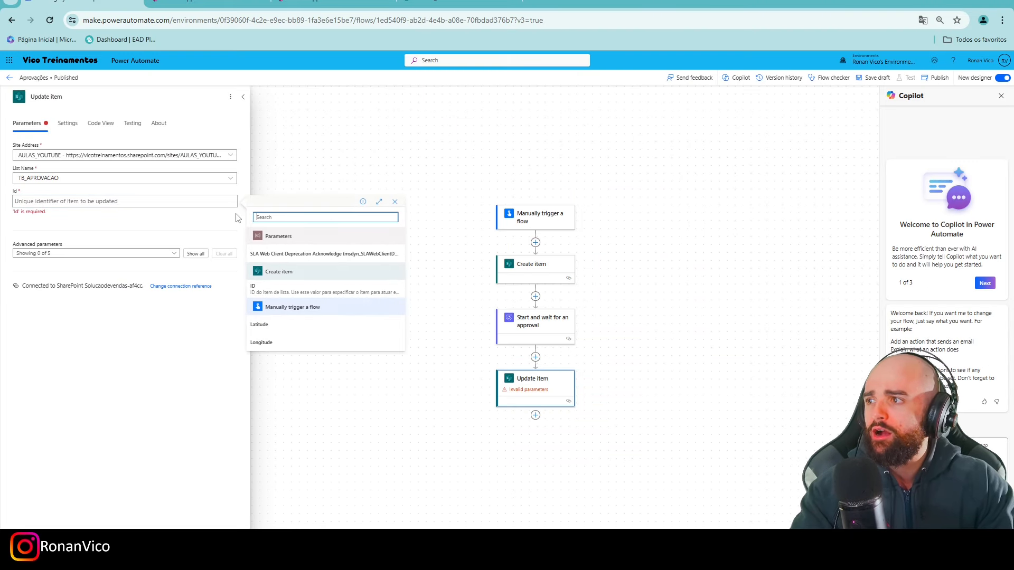
click(290, 289)
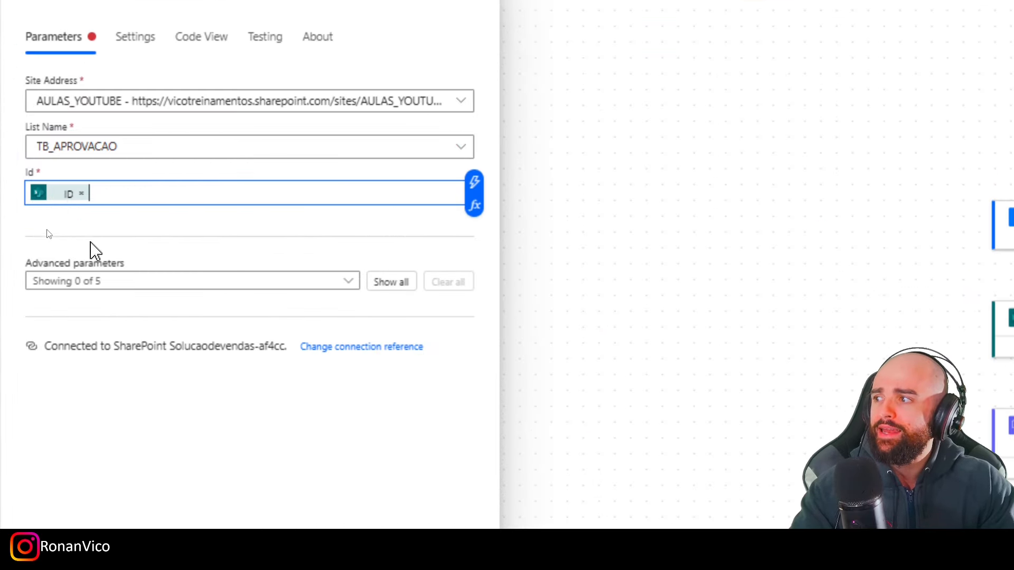
- Add the STATUS column to the advanced parameters of the Update item action
click(94, 281)
click(64, 452)
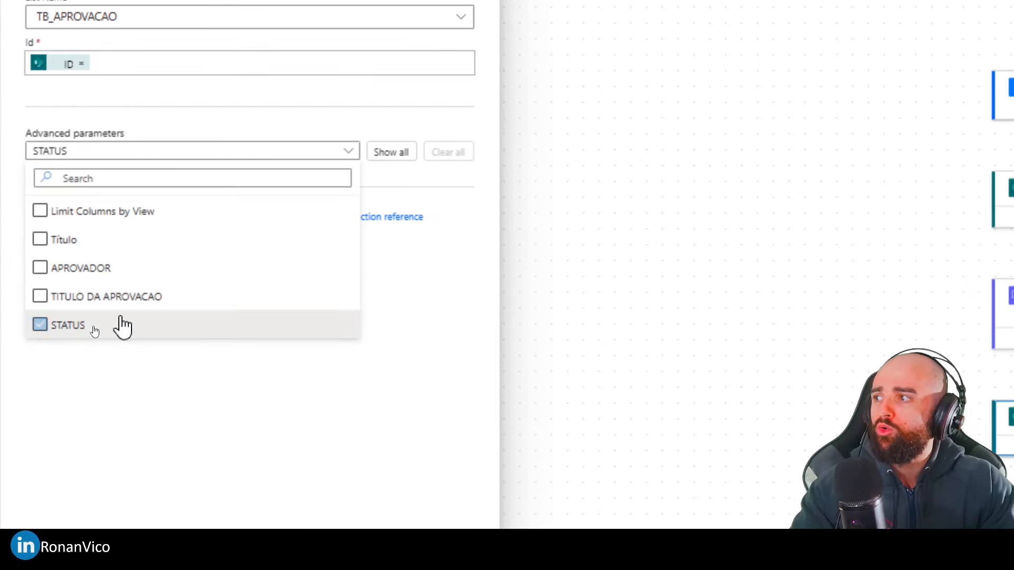
click(85, 420)
- Fill STATUS in the Update item action with Responses Approver response from Start and wait for an approval
click(95, 206)
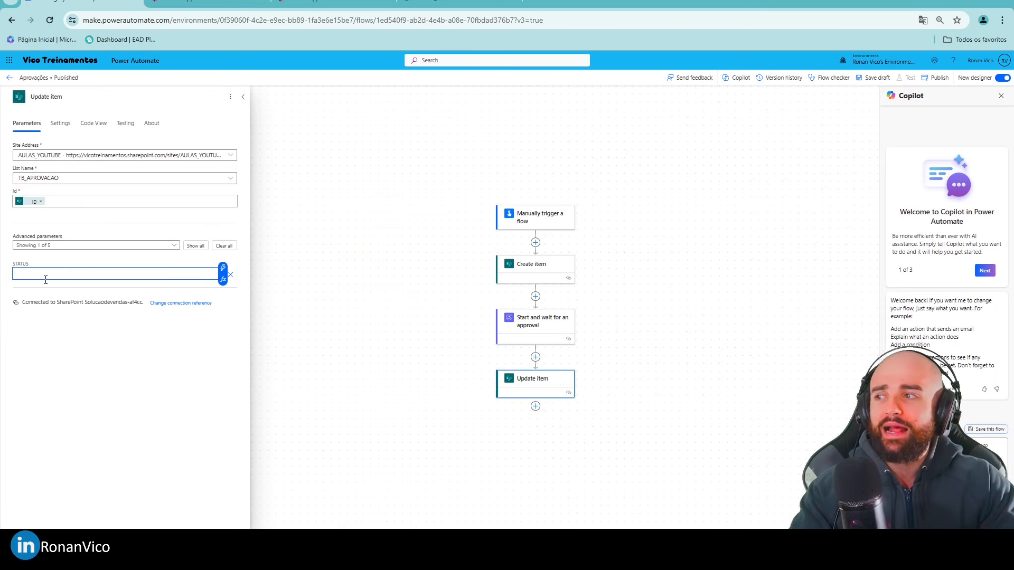
click(223, 268)
scroll(254, 348, down, 4)
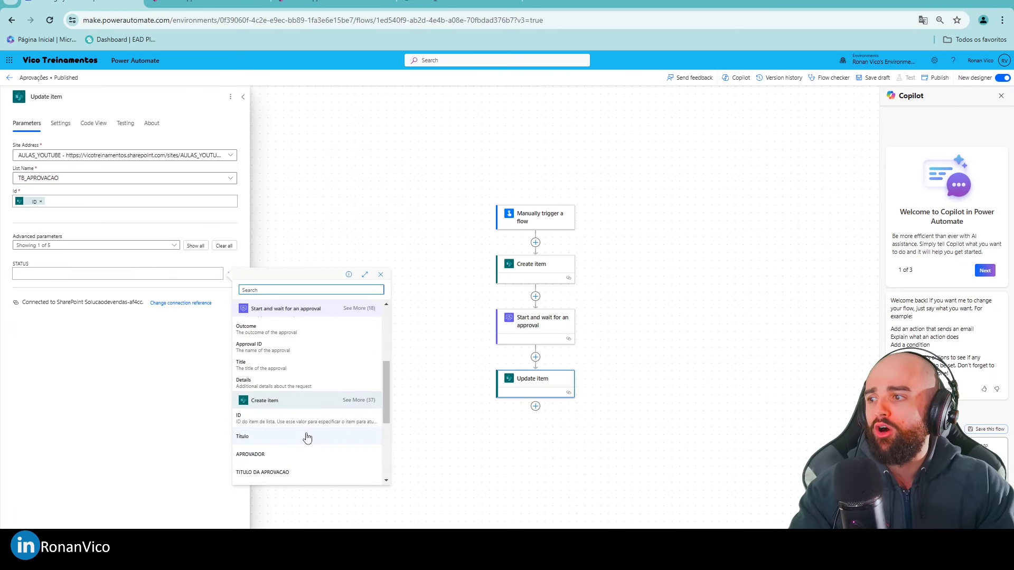
scroll(285, 375, up, 1)
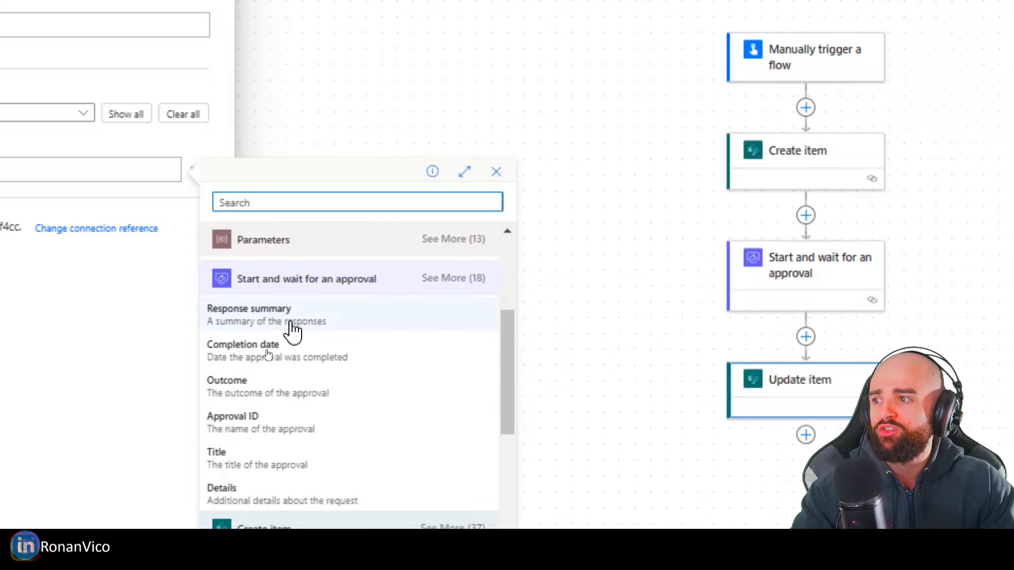
click(446, 280)
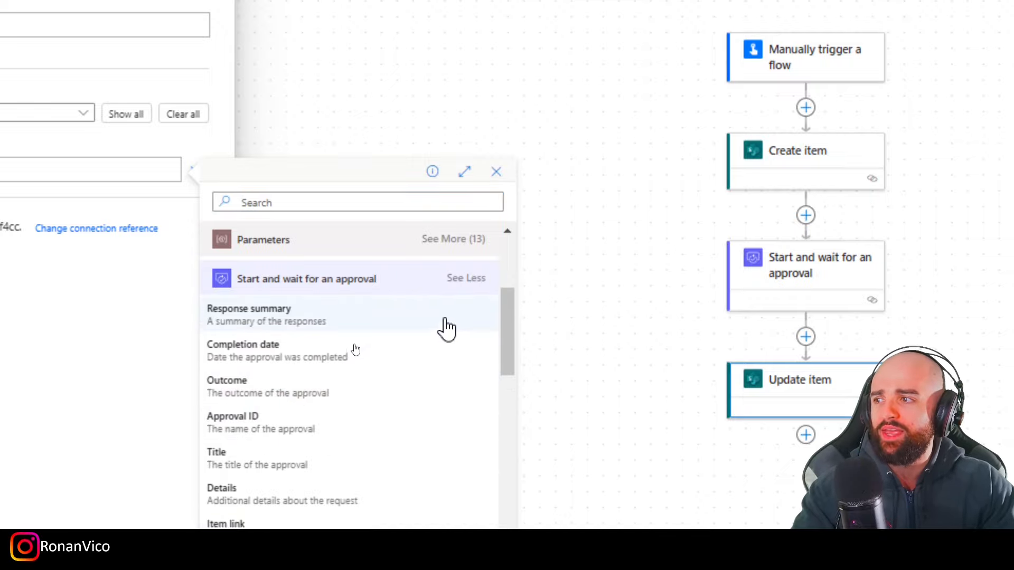
scroll(392, 484, down, 2)
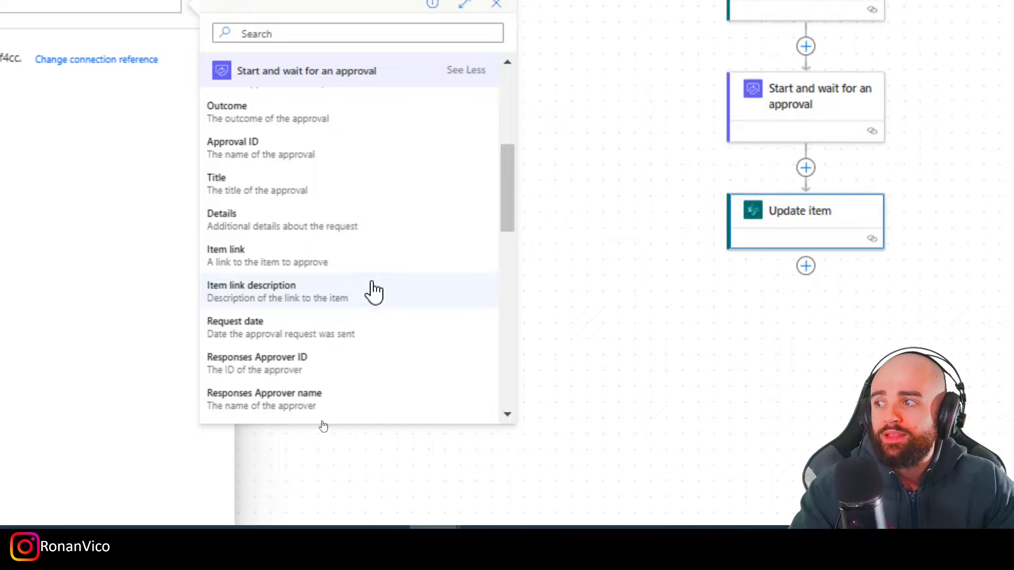
scroll(377, 279, up, 3)
scroll(370, 268, down, 3)
scroll(349, 275, down, 2)
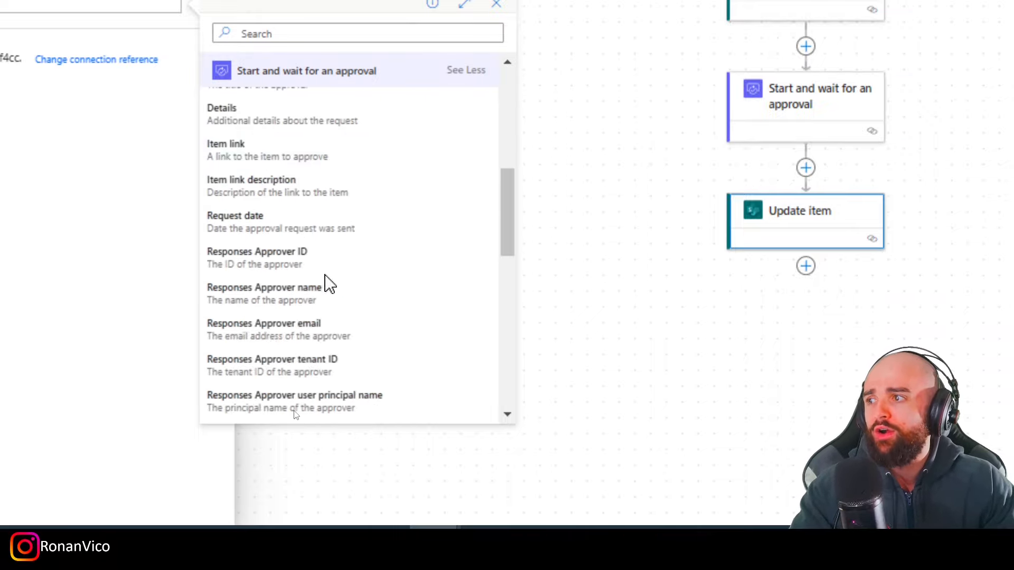
scroll(343, 301, down, 4)
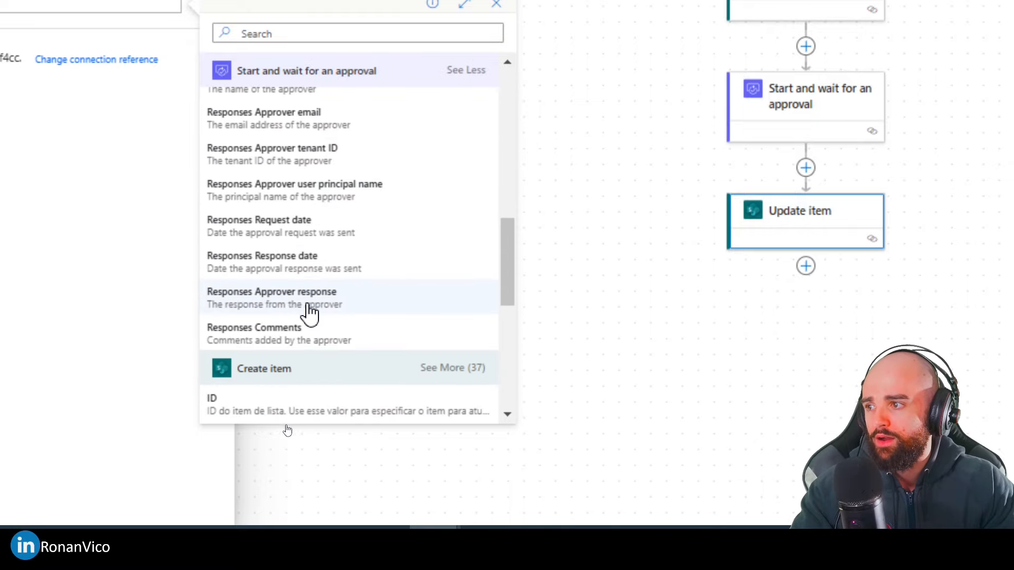
click(324, 306)
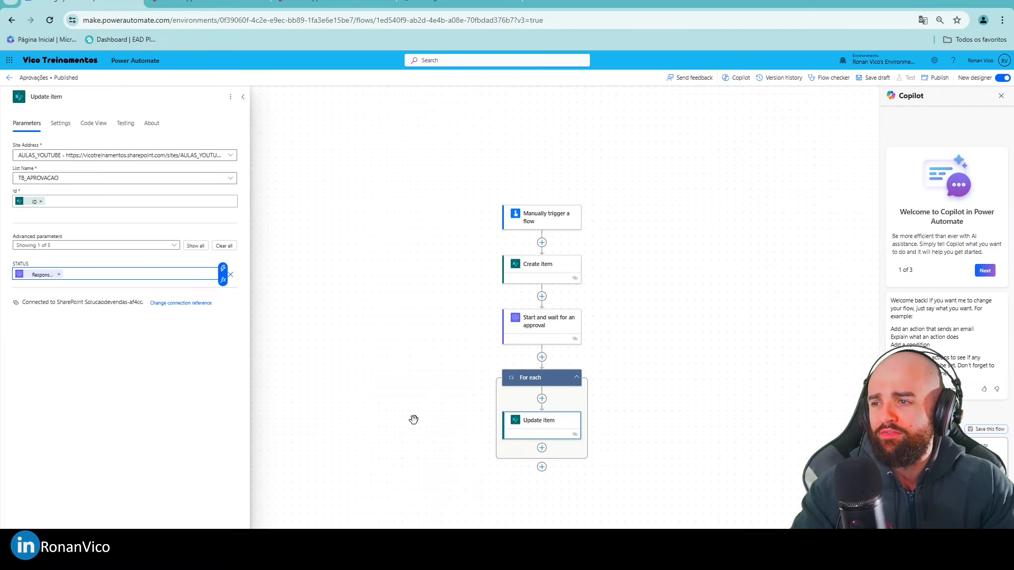
- Publish the Aprovações flow with the completed Update item action
drag(414, 418, 550, 357)
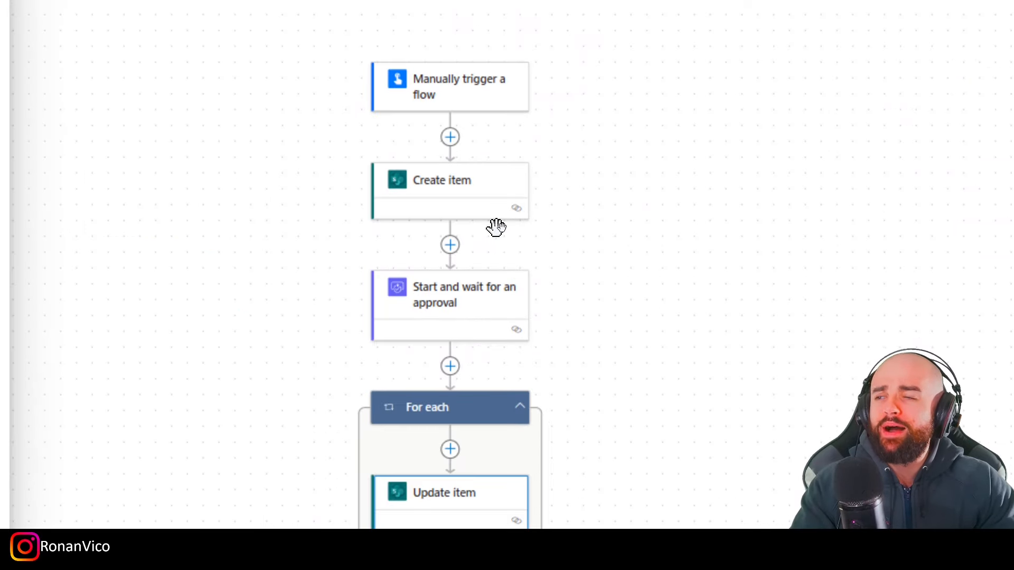
drag(593, 303, 594, 274)
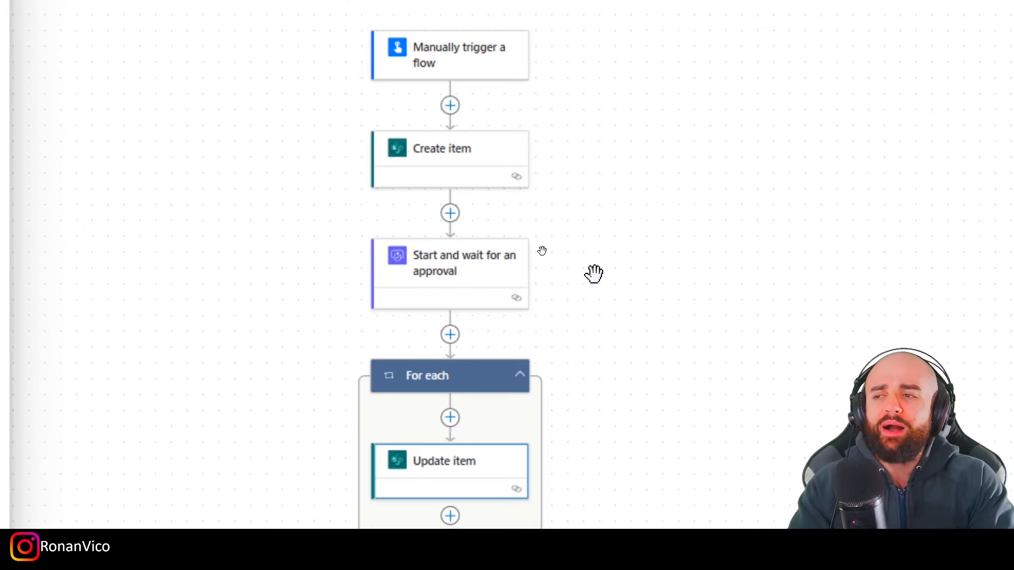
click(934, 60)
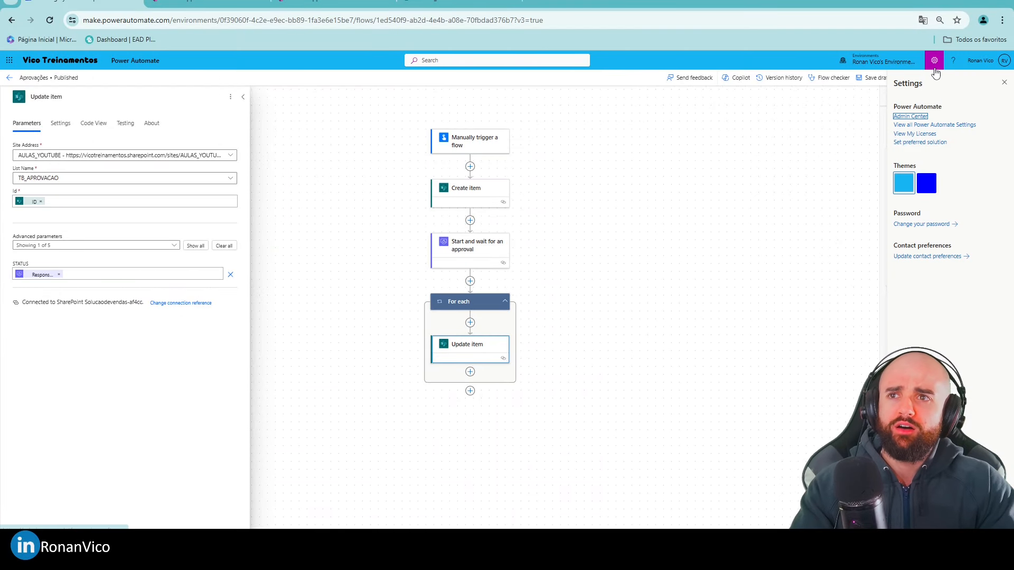
click(935, 60)
click(939, 78)
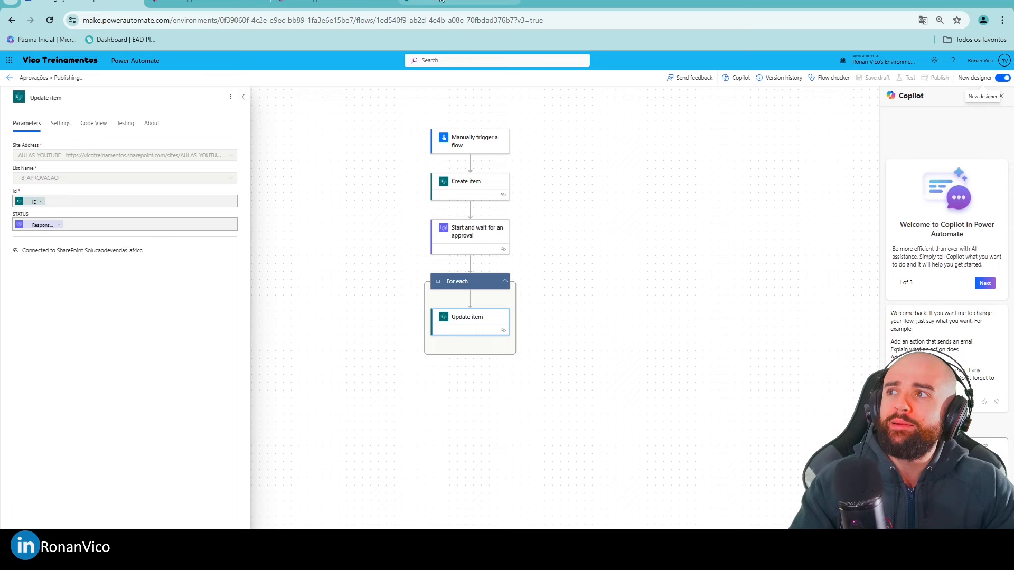
click(422, 3)
click(217, 3)
click(104, 1)
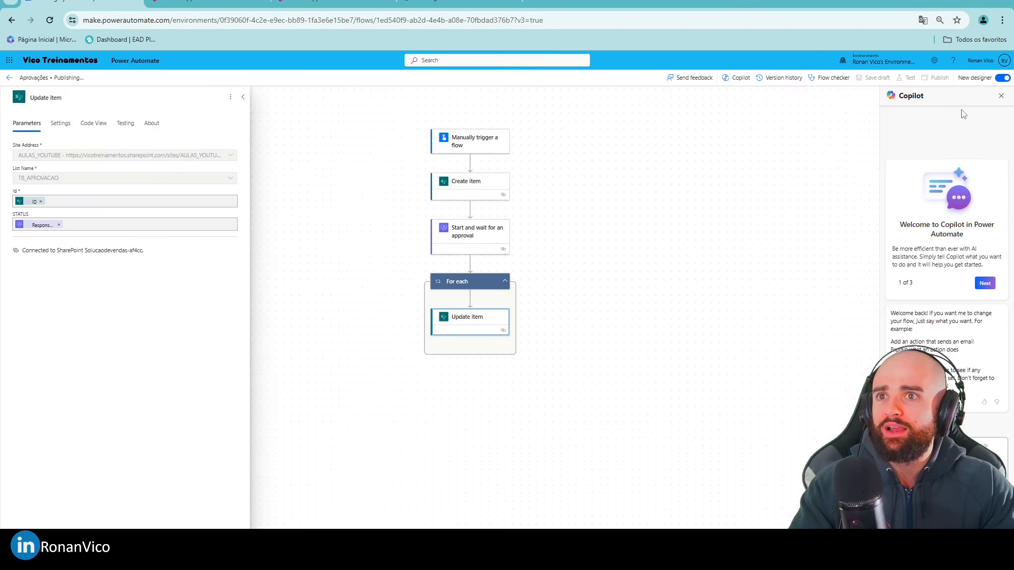
drag(829, 201, 715, 260)
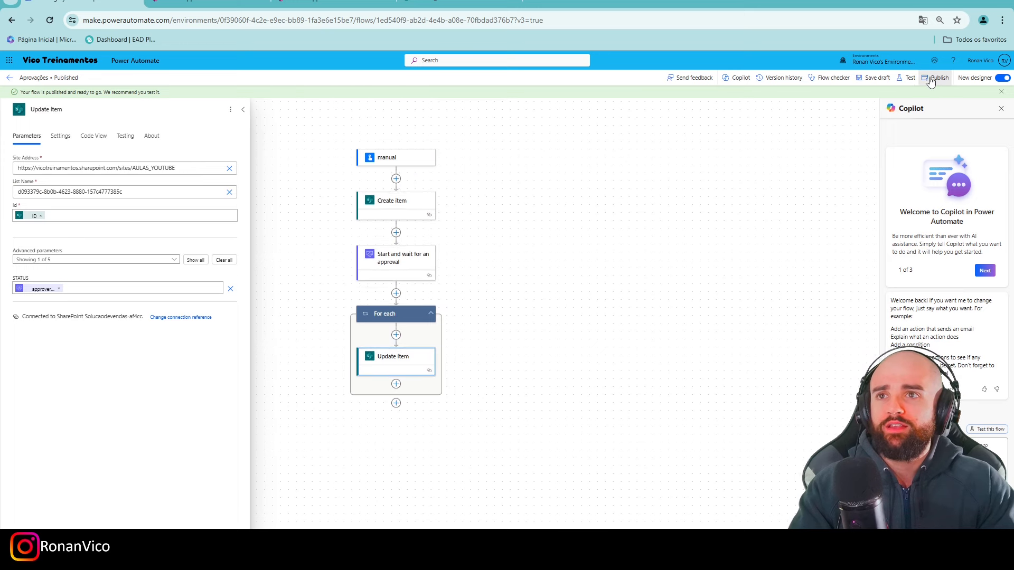
- Start a manual test run of the published Aprovações flow
click(907, 78)
click(890, 104)
click(879, 516)
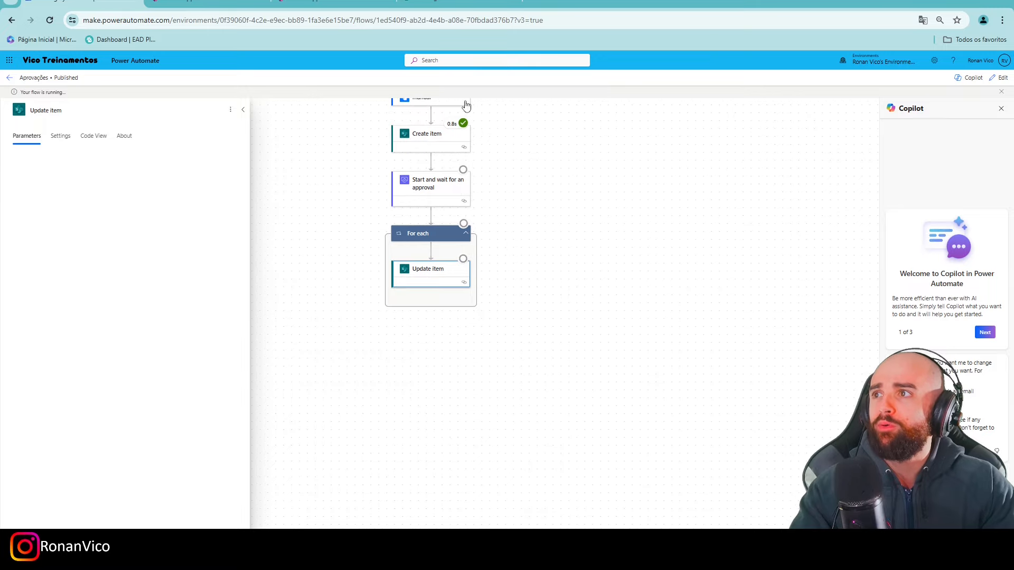
- Reload the TB_APROVACAO list in SharePoint, leave the flow's run view, and examine the logged approval item's STATUS
click(436, 10)
key(F5)
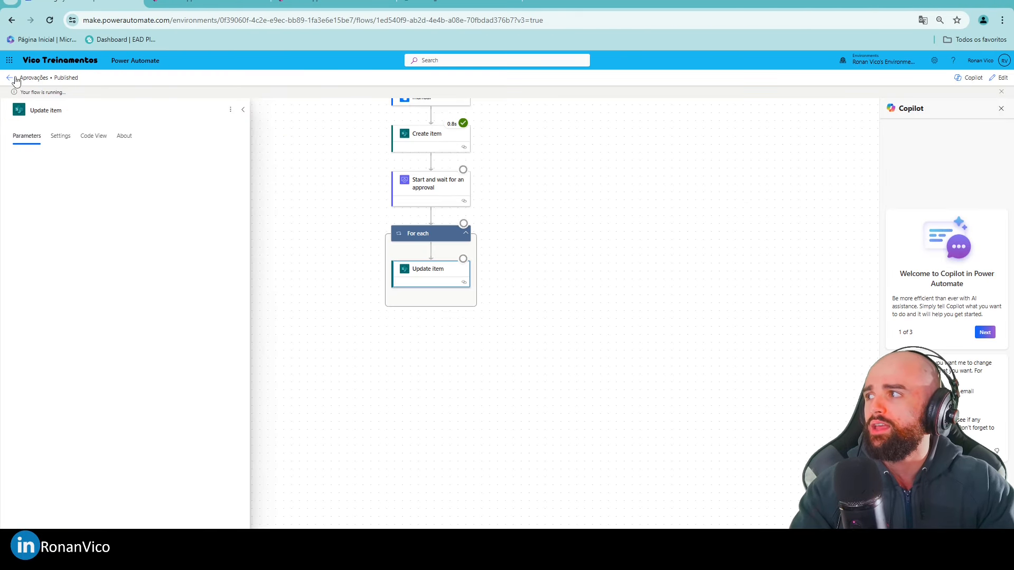
click(14, 79)
click(449, 2)
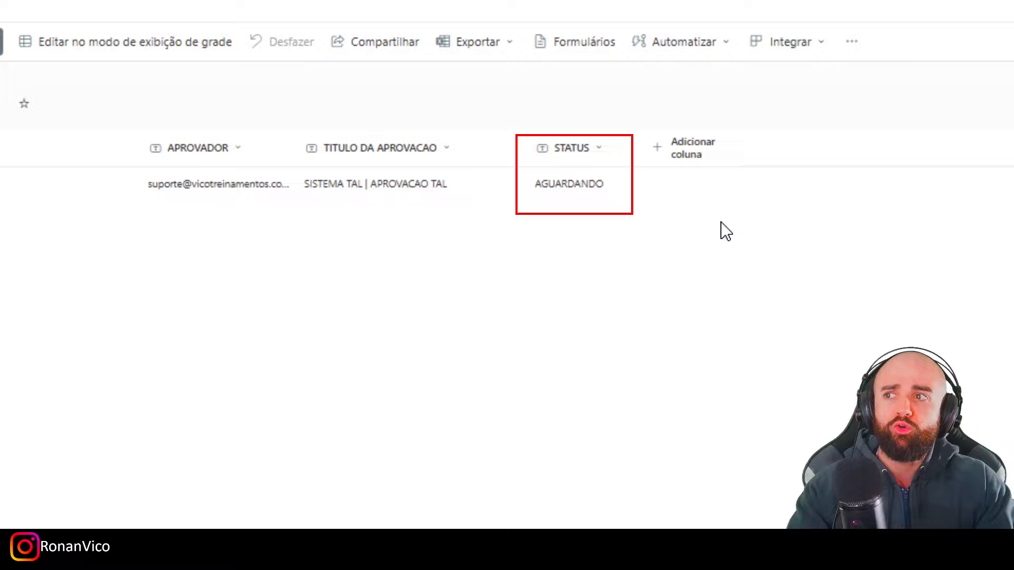
text(us eq)
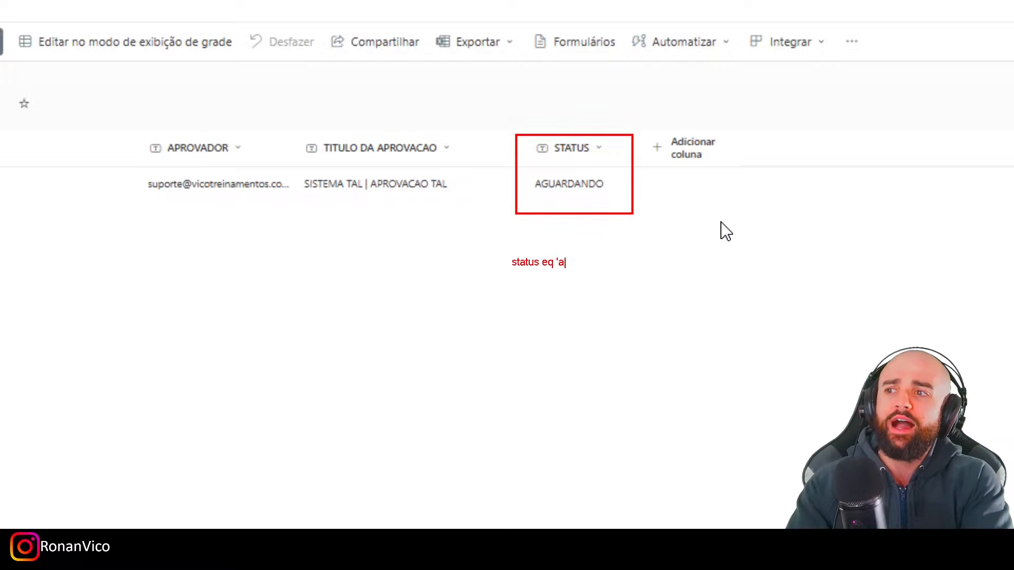
text( 'AGUARDANDO')
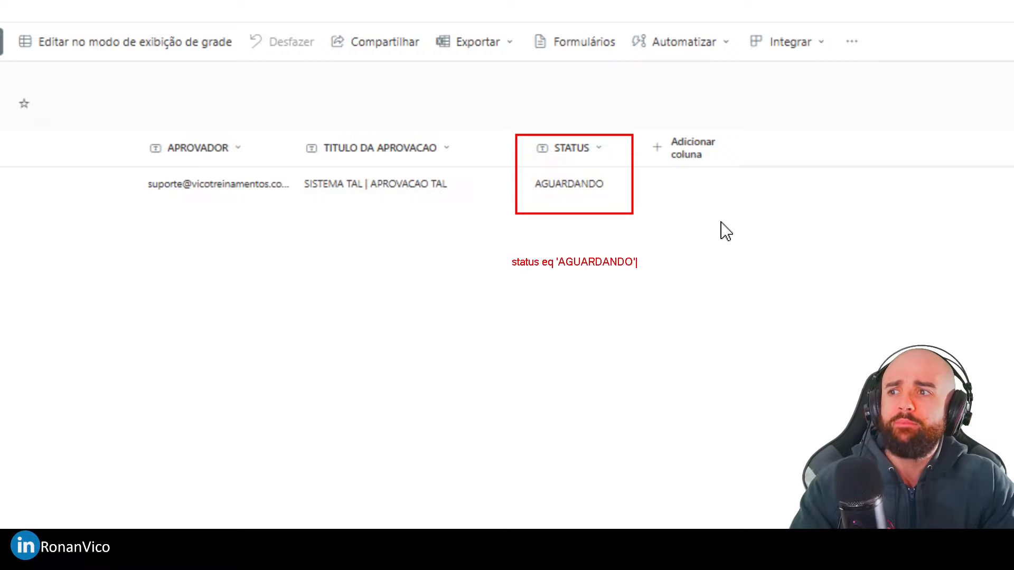
mouse_move(601, 278)
mouse_down()
mouse_move(229, 244)
mouse_move(241, 236)
mouse_move(223, 231)
mouse_up()
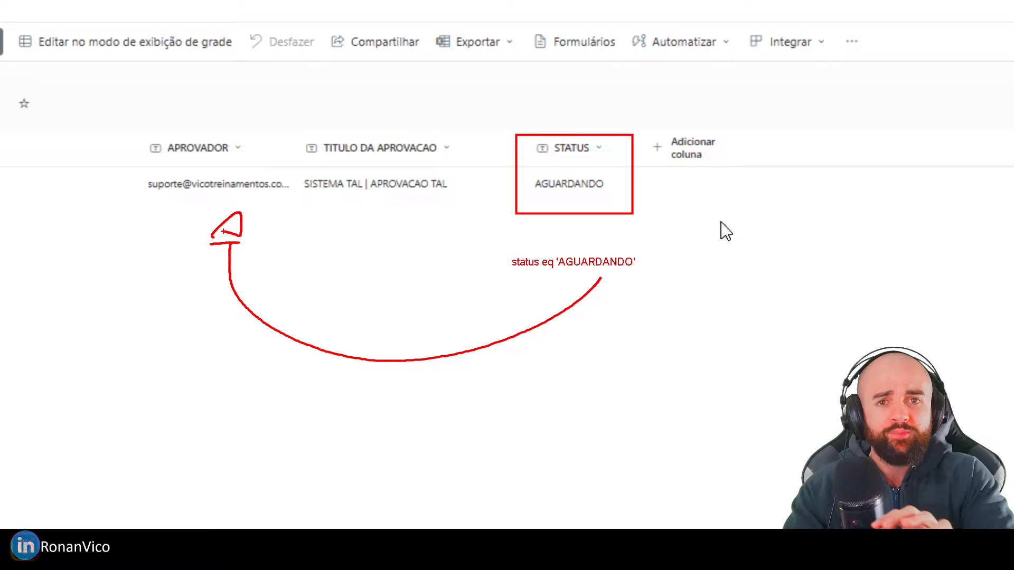
key(Escape)
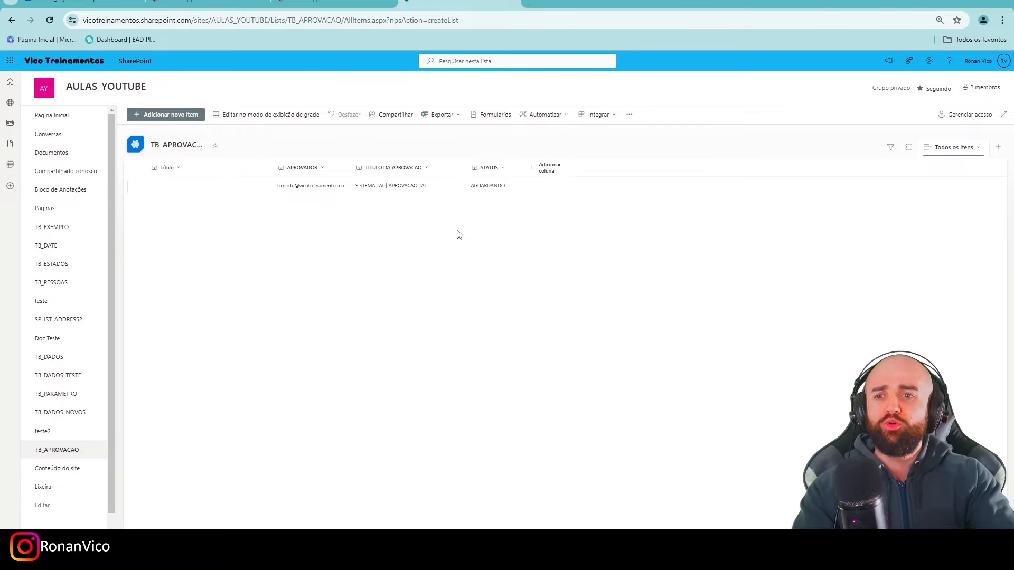